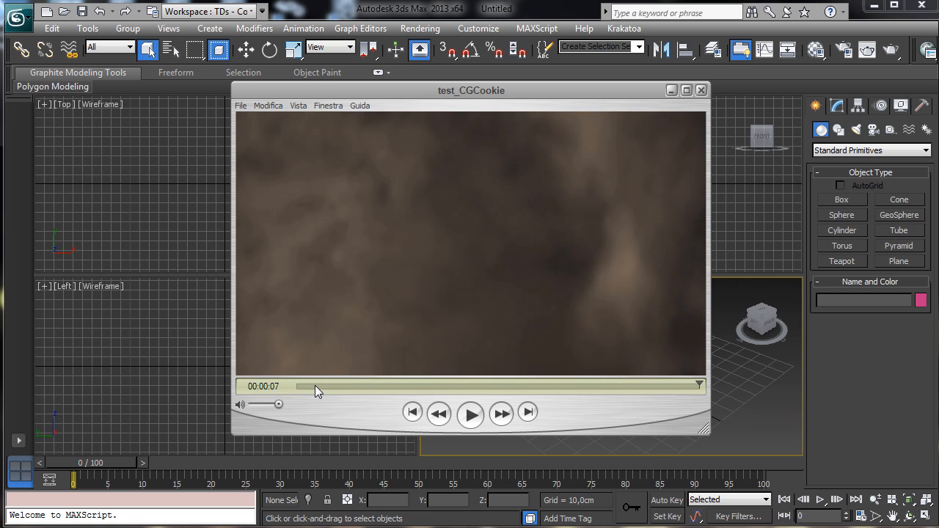
Scrub through the test_CGCookie reference video back to its start, and minimize the player
drag(314, 385, 373, 361)
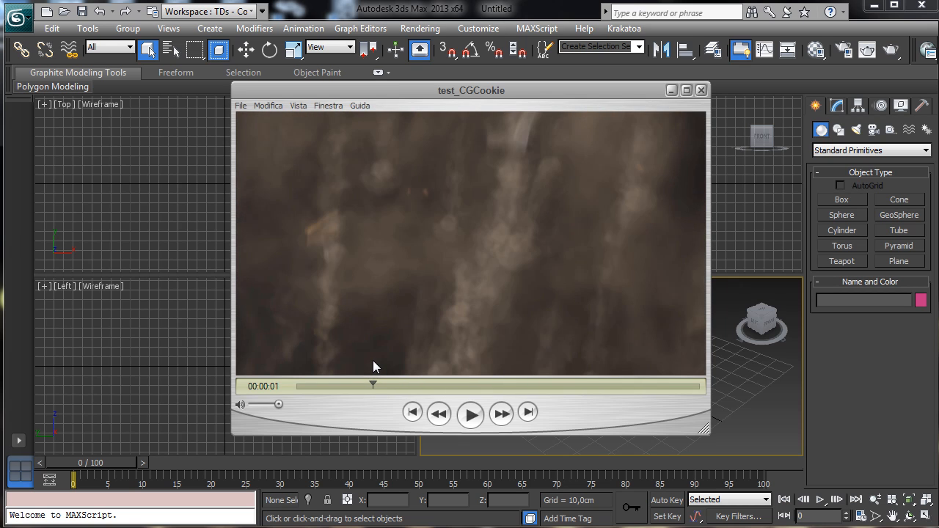
drag(374, 360, 254, 351)
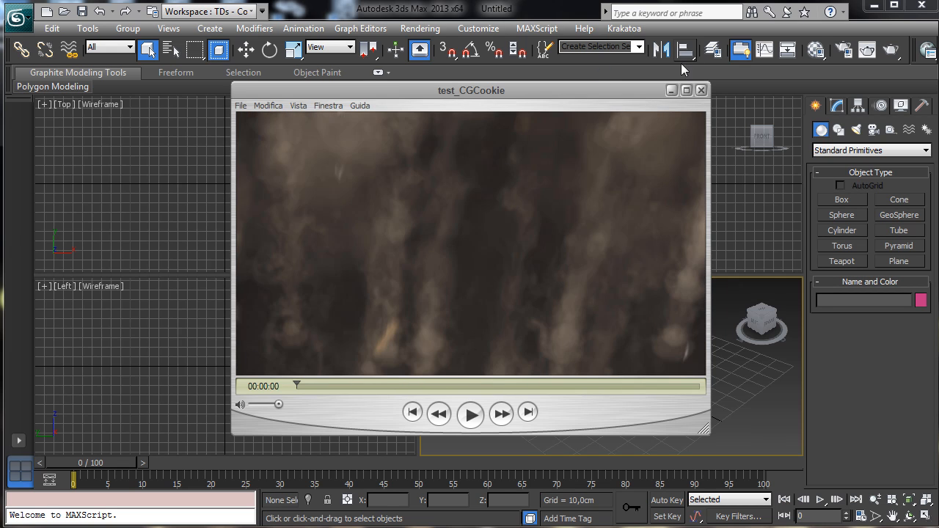
click(669, 89)
Review the units setup and accept metric centimeters for display with international lighting units
click(478, 28)
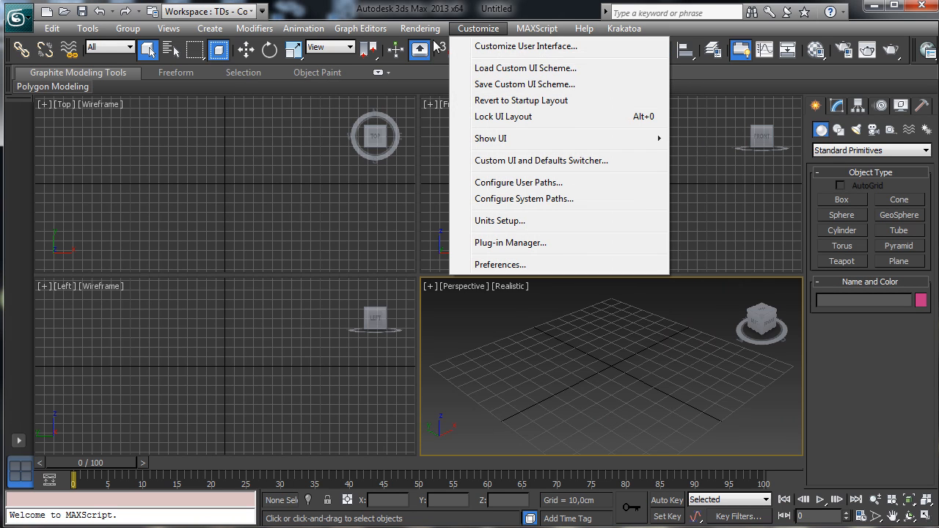
click(479, 219)
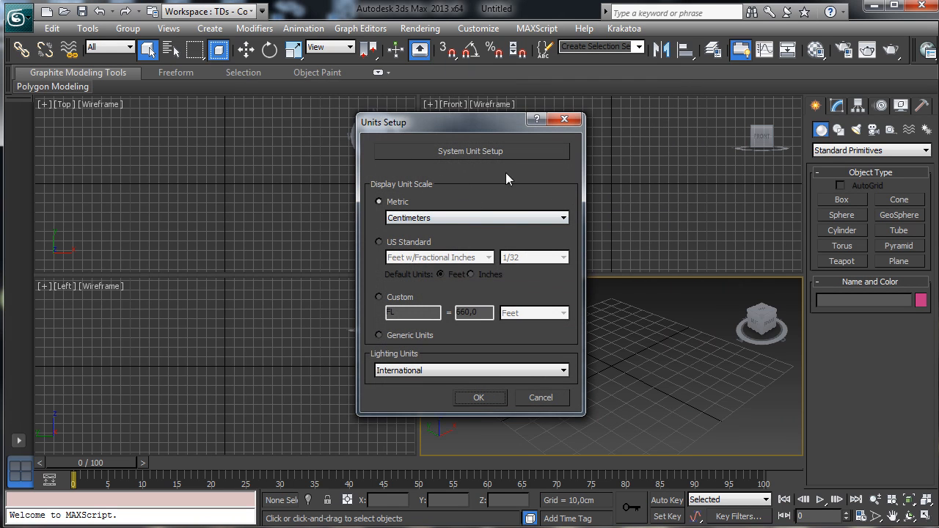
click(462, 372)
click(468, 382)
click(478, 396)
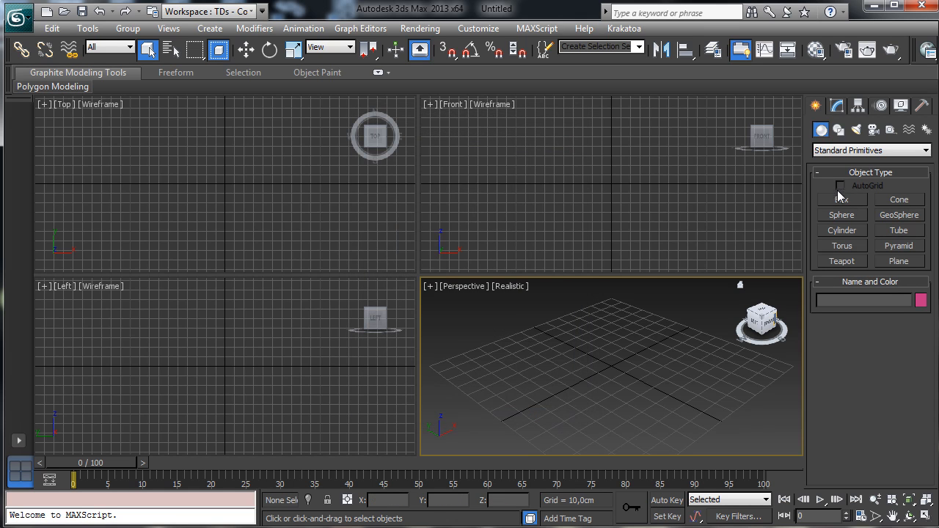
Activate the PF Source particle system tool and set the animation's end time to frame 300
click(869, 149)
click(869, 187)
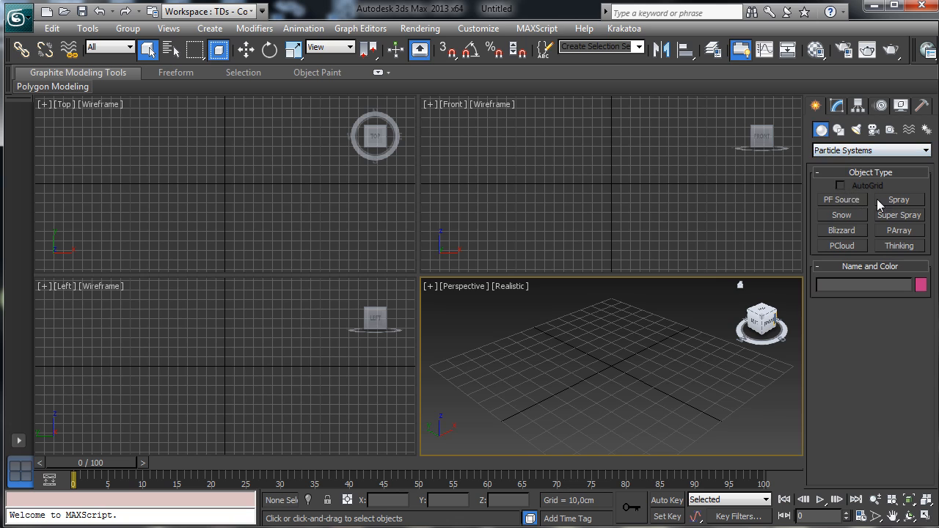
click(850, 198)
click(862, 515)
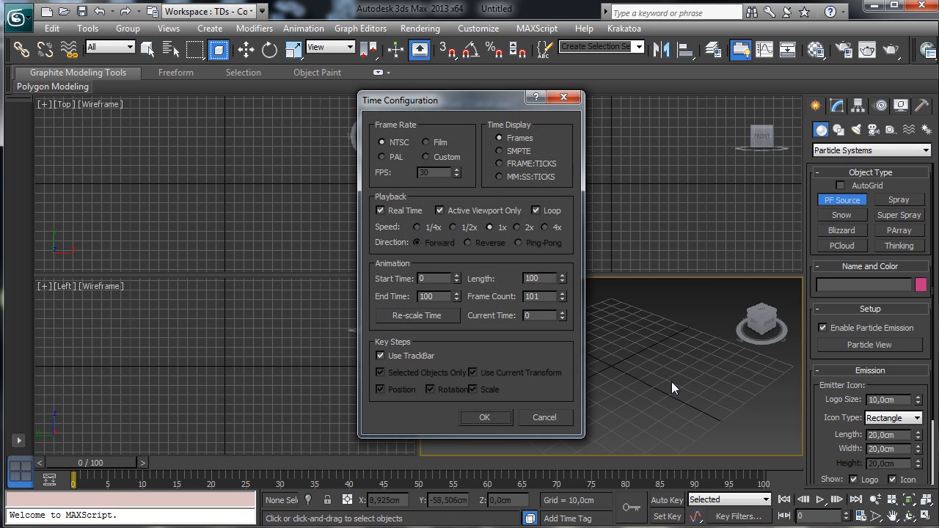
double_click(442, 296)
text(300)
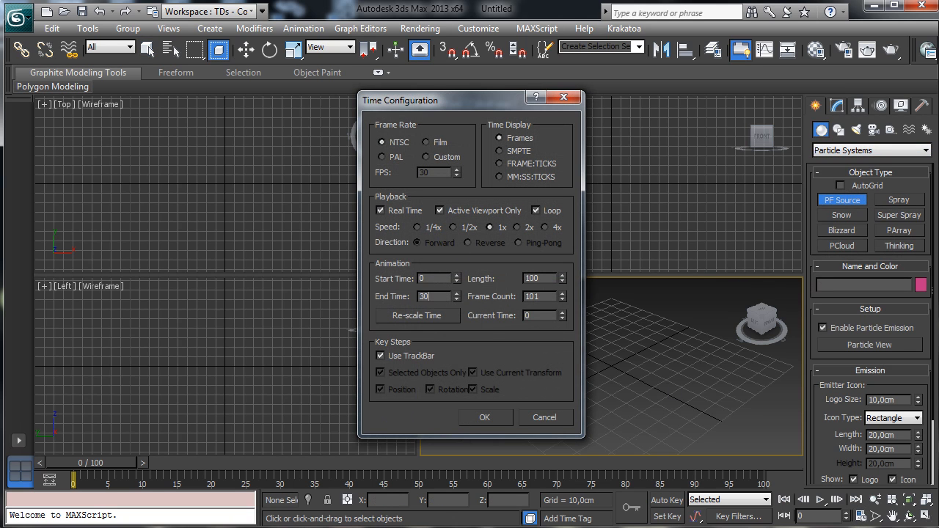
key(Return)
click(473, 419)
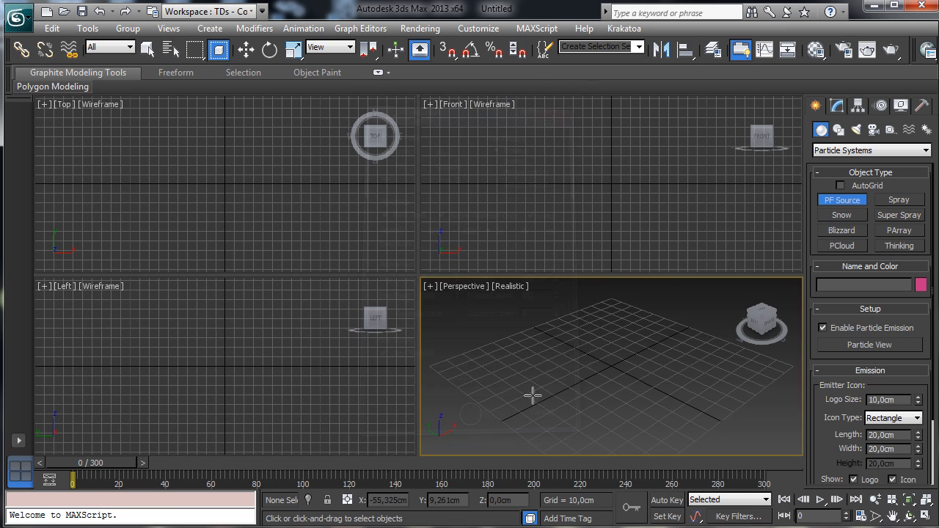
Draw a PF Source emitter icon about 137 cm long and 142 cm wide, centred on the perspective grid
drag(618, 297, 614, 494)
click(246, 51)
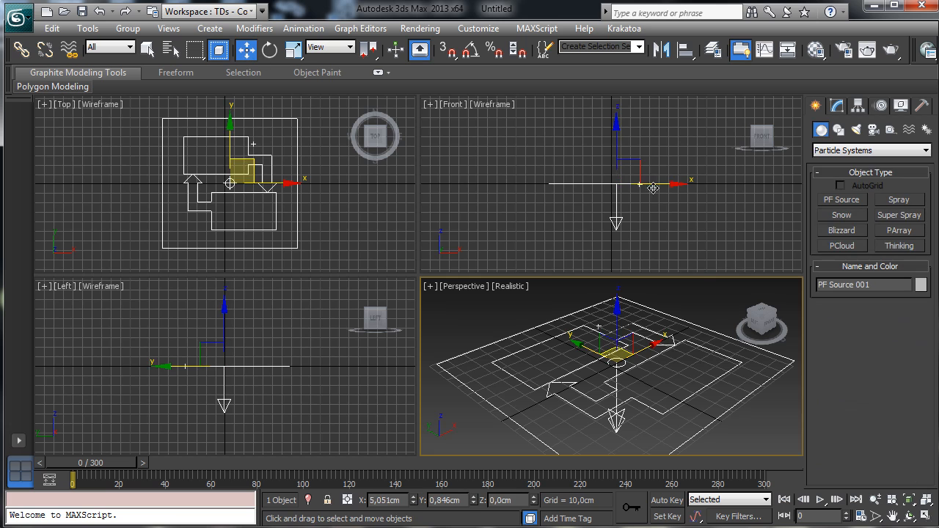
right_click(654, 190)
click(875, 501)
drag(544, 144, 518, 201)
click(248, 51)
right_click(608, 159)
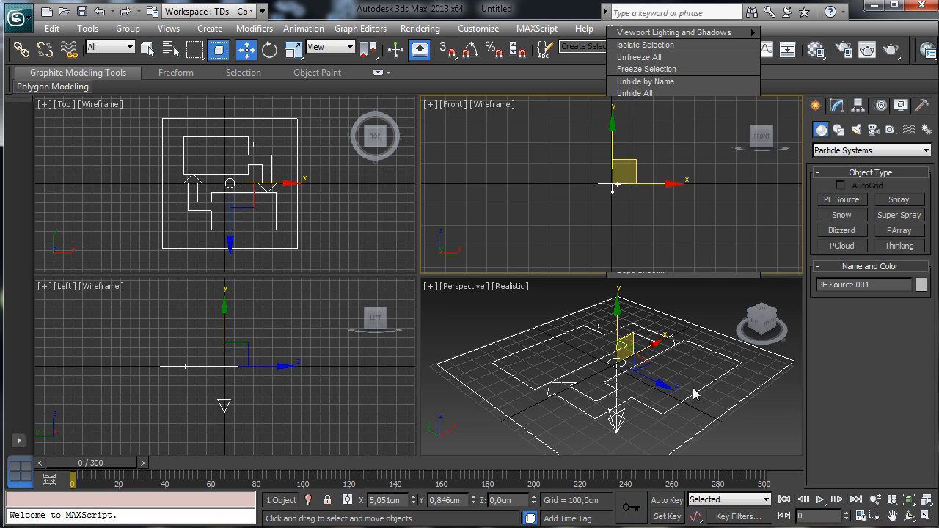
Advance the timeline to frame 15 and inspect the emitted particles from below in the perspective view
right_click(602, 379)
click(909, 516)
mouse_move(619, 374)
mouse_down()
mouse_move(623, 334)
mouse_move(623, 389)
mouse_up()
drag(100, 467, 134, 467)
click(147, 49)
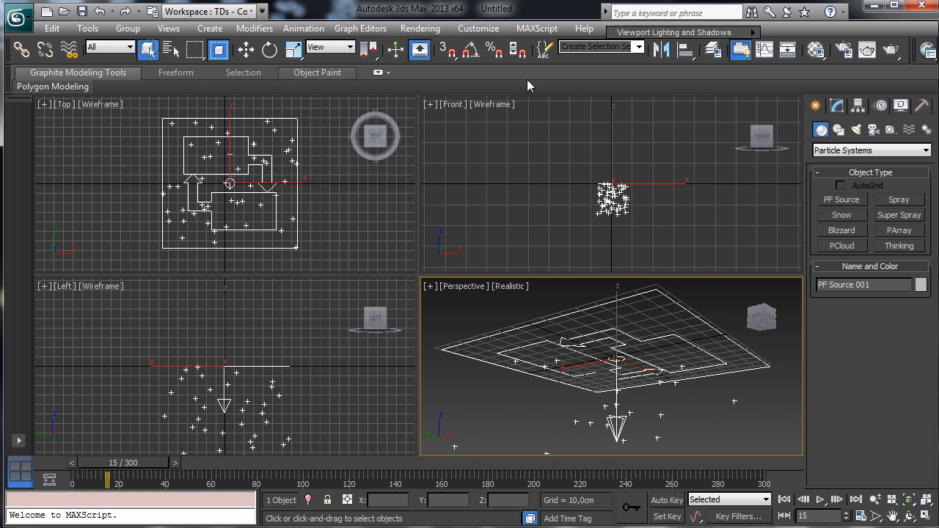
Open Particle View for the PF Source, shrink its window beside the viewports and enlarge its operator depot
click(857, 151)
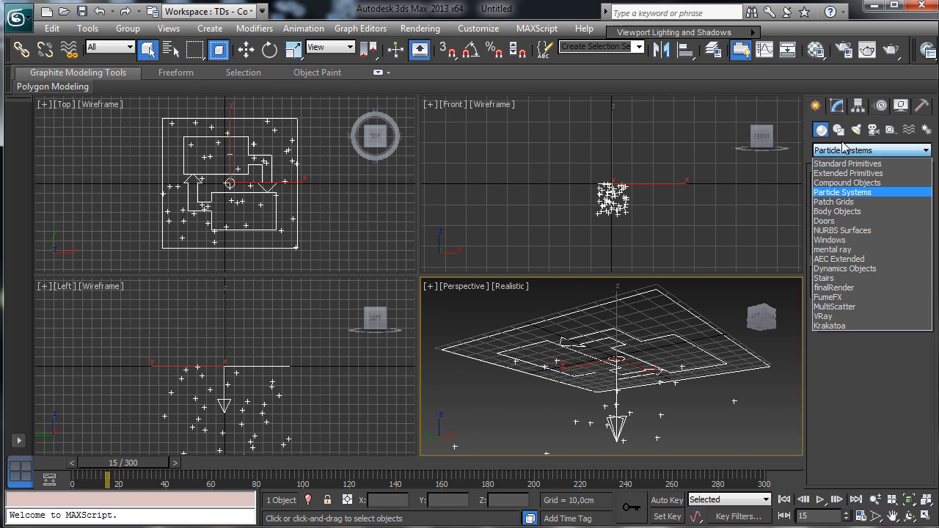
click(838, 107)
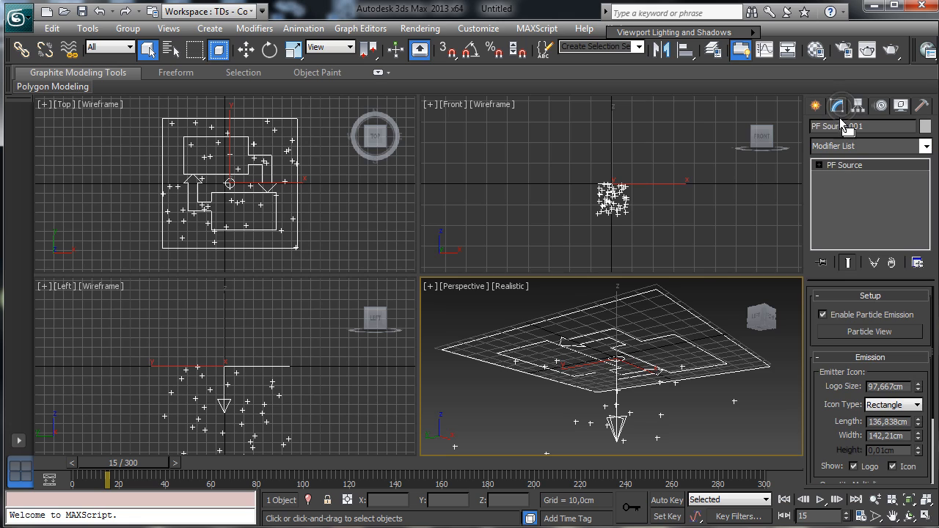
click(855, 332)
drag(2, 160, 880, 21)
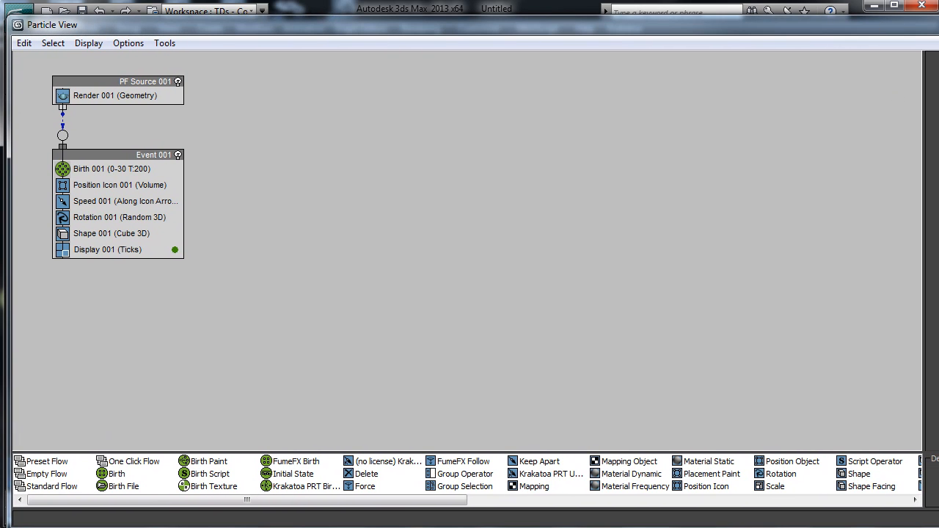
drag(937, 527, 501, 495)
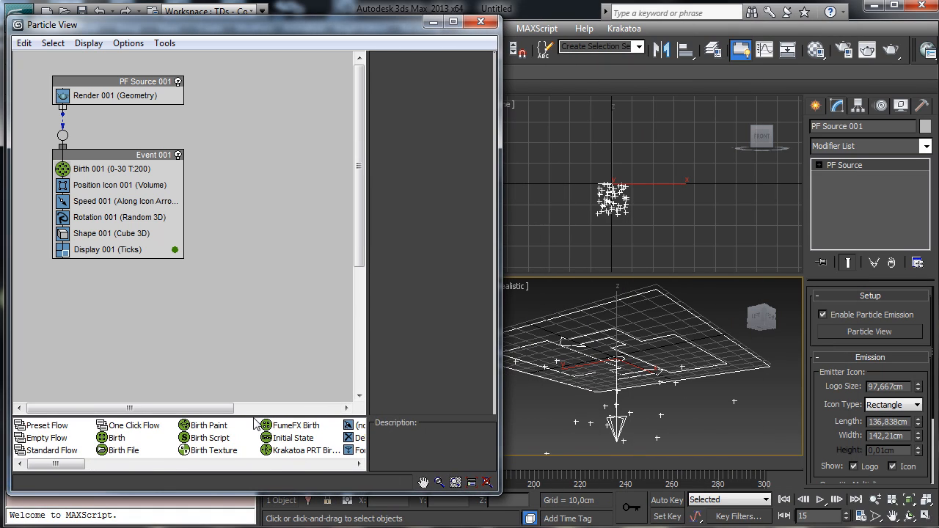
drag(251, 415, 252, 343)
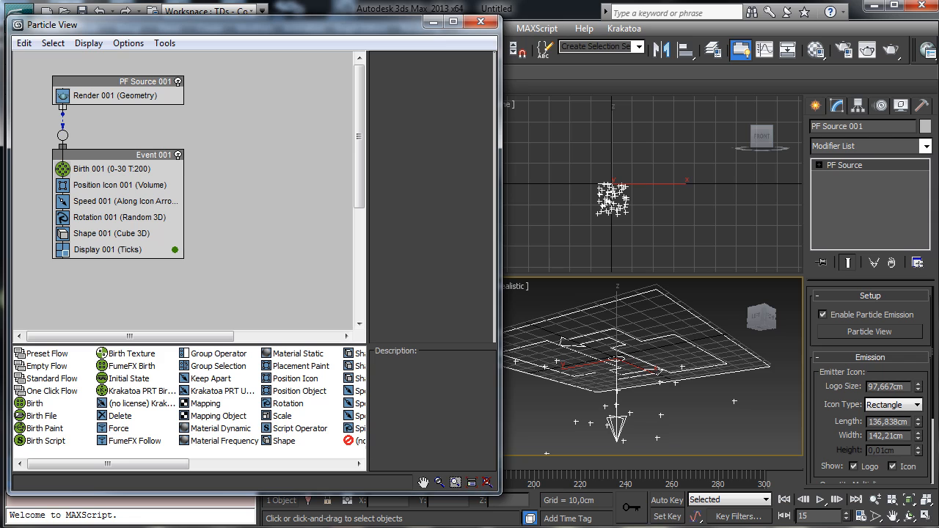
Set the PF Source emitter icon's length and width to 300 cm each
click(889, 406)
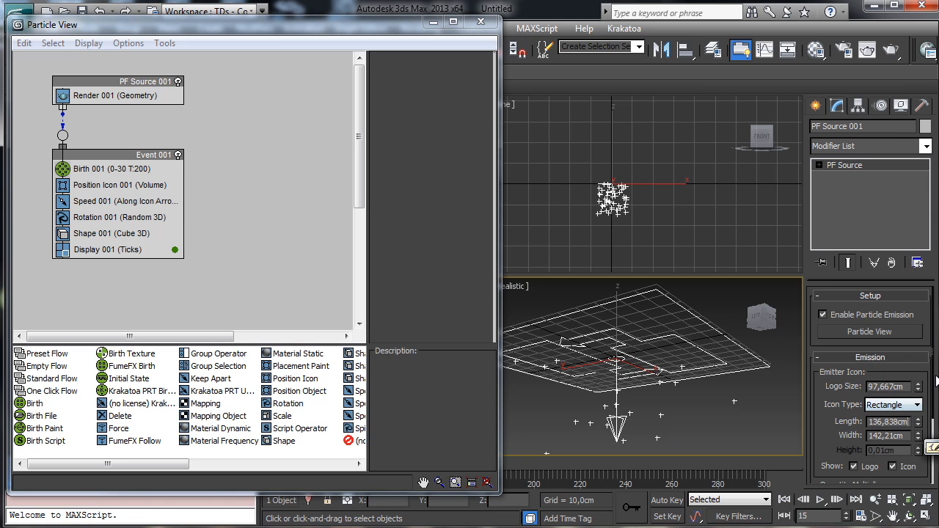
double_click(910, 421)
text(300)
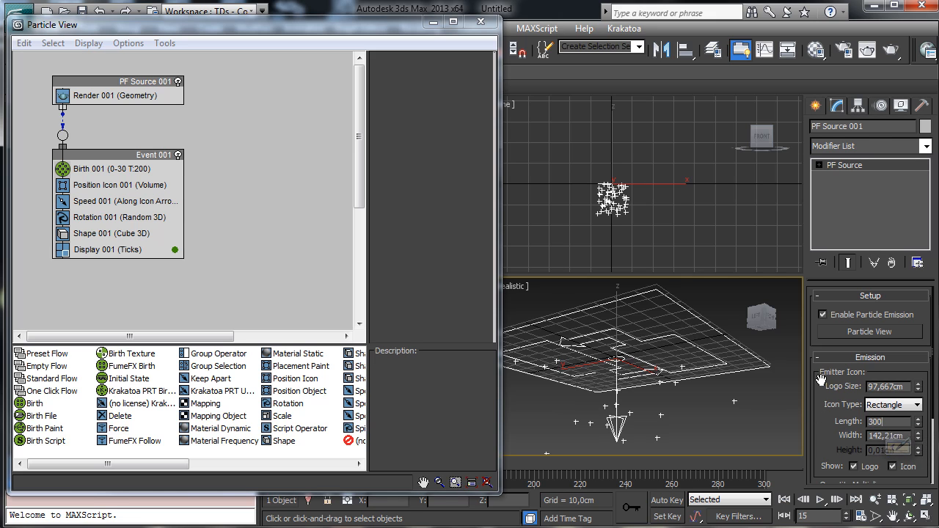
key(Tab)
text(300)
key(Return)
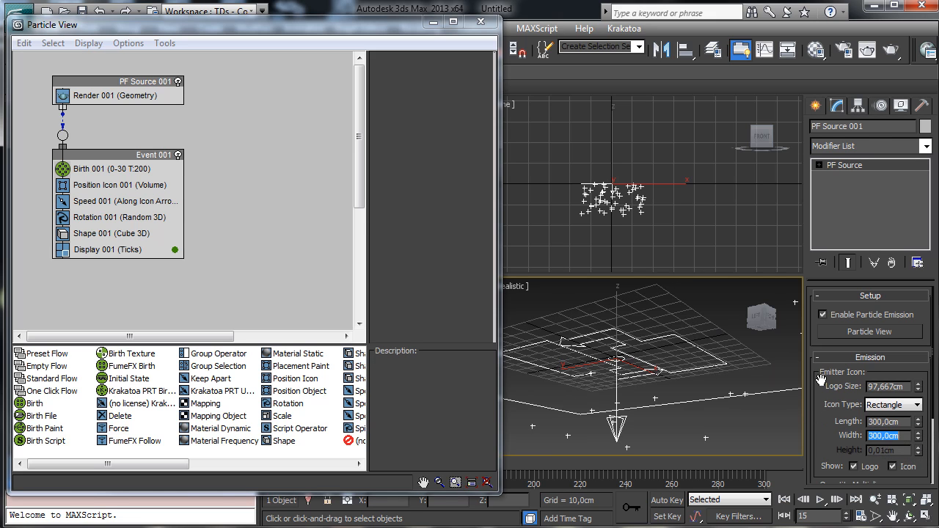
Set the Birth operator's emit stop to frame 300 and its particle amount to 3000
click(143, 169)
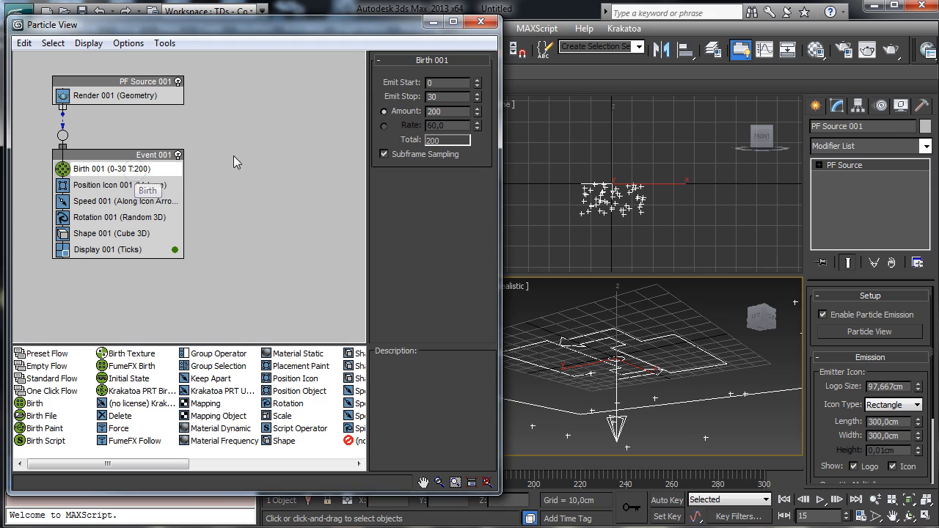
double_click(434, 96)
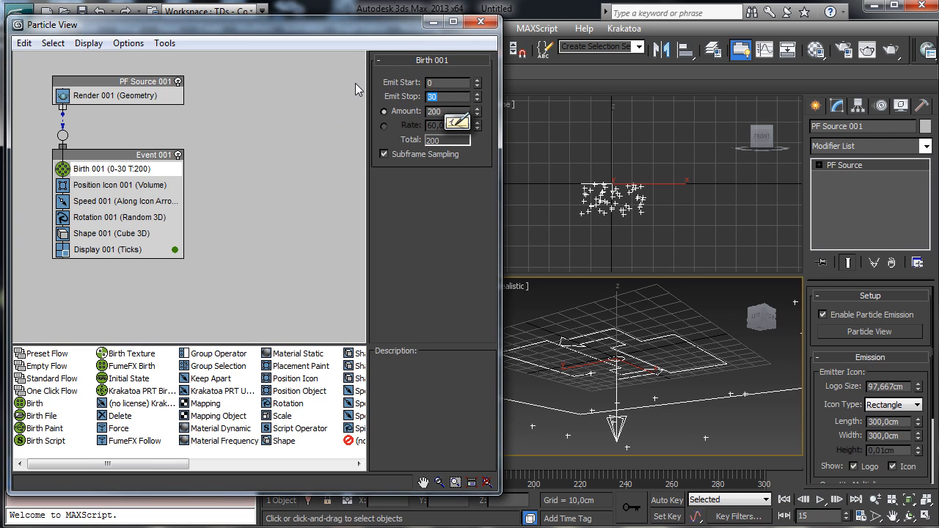
text(300)
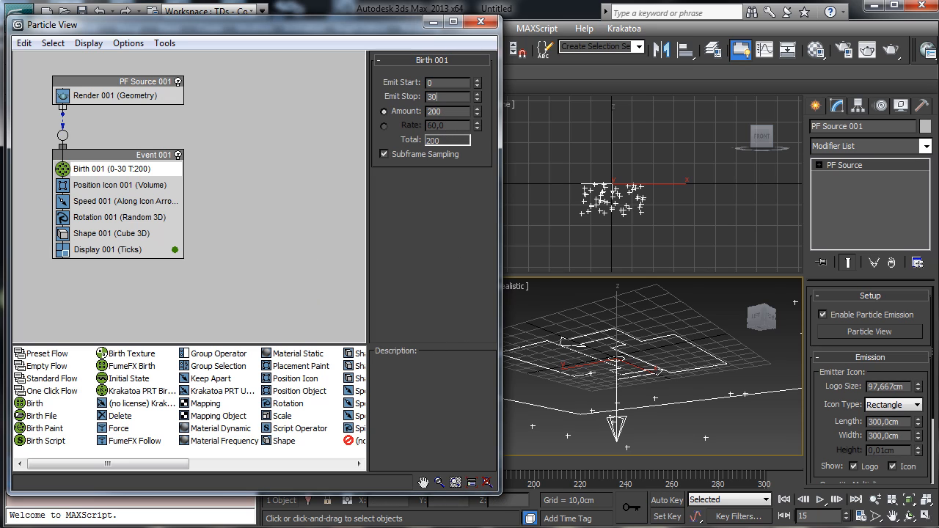
key(Return)
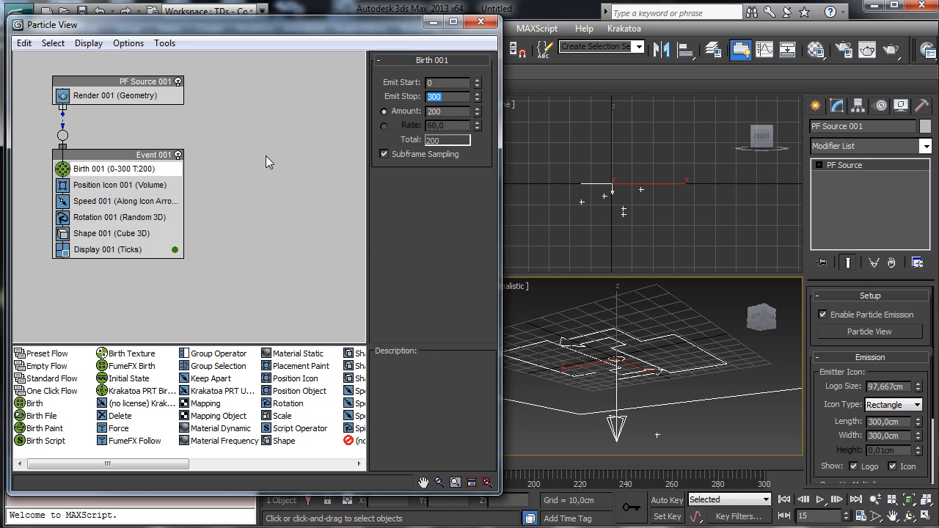
click(451, 111)
text(0)
key(Return)
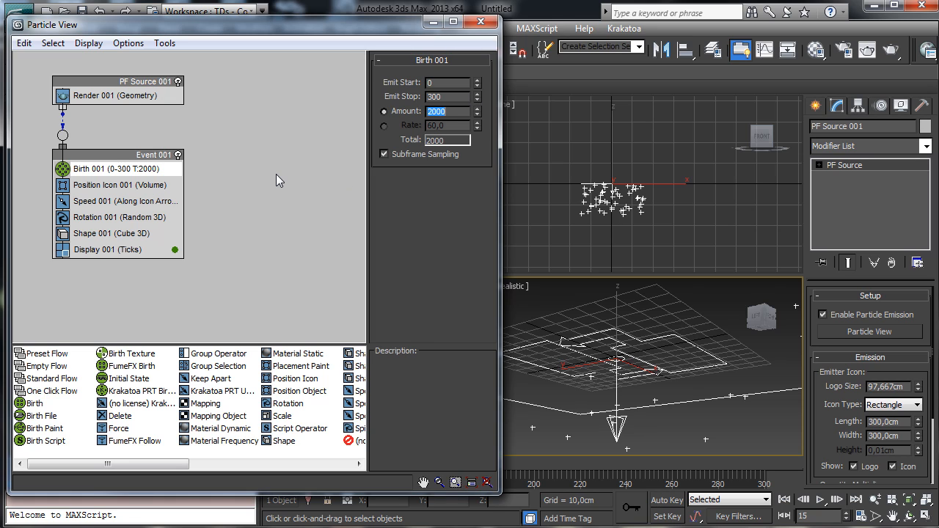
text(3000)
key(Return)
Set the PF Source's viewport quantity multiplier to 100%
click(132, 81)
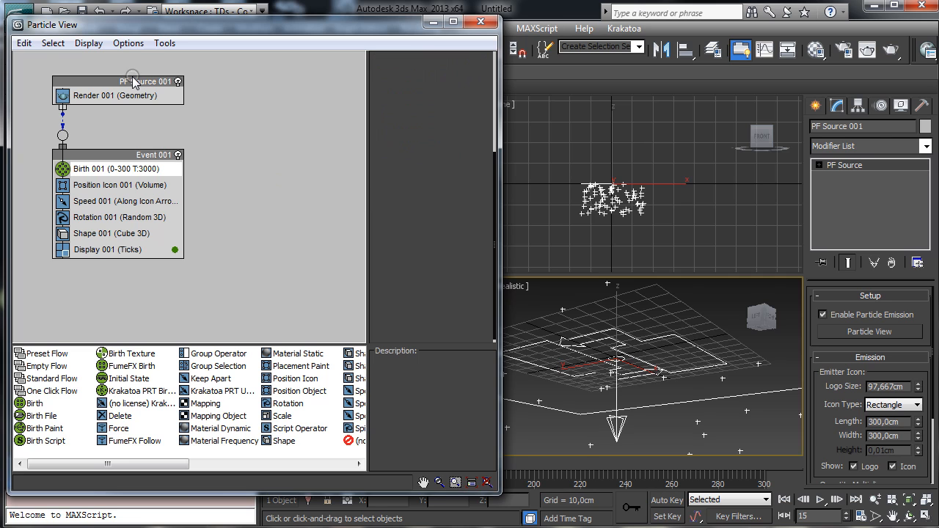
drag(402, 125, 364, 291)
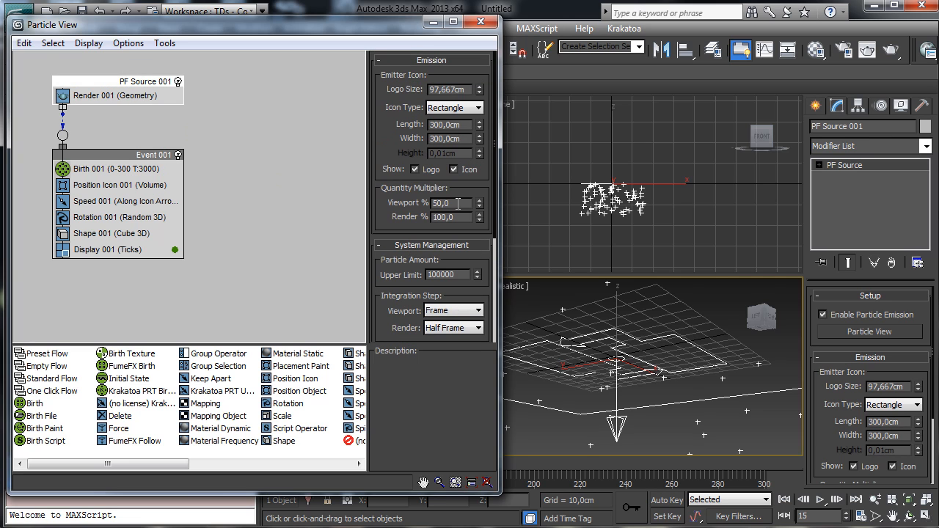
text(1000)
key(Return)
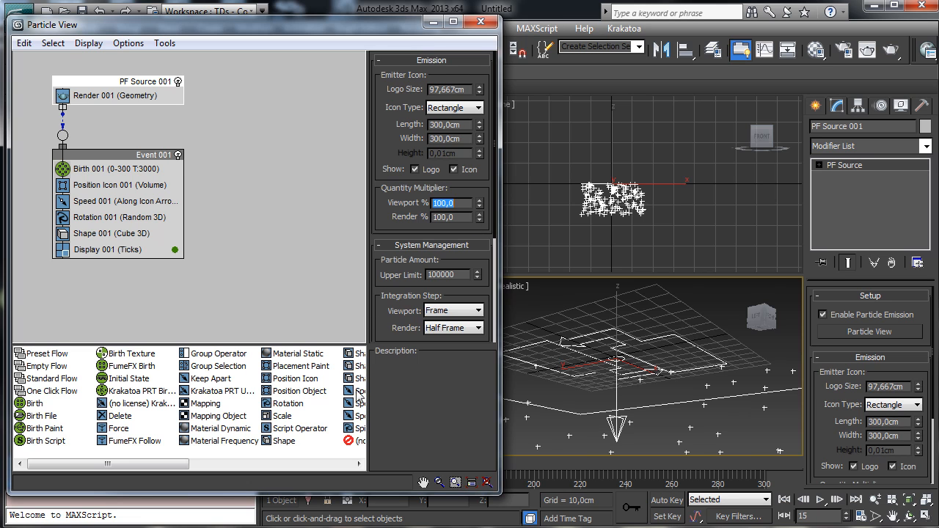
Reduce the Particle View window's height and set the Birth operator's emit start to frame -60
click(892, 518)
drag(654, 396, 647, 277)
click(908, 518)
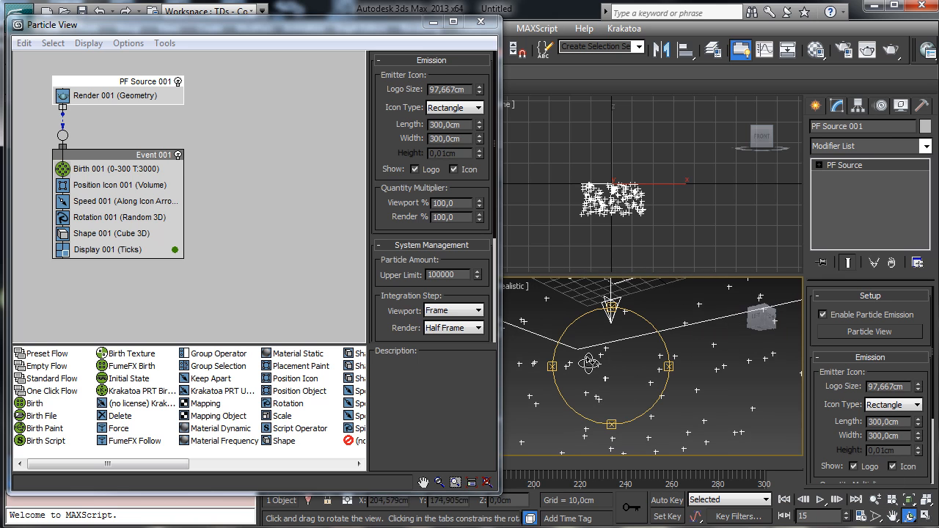
click(892, 517)
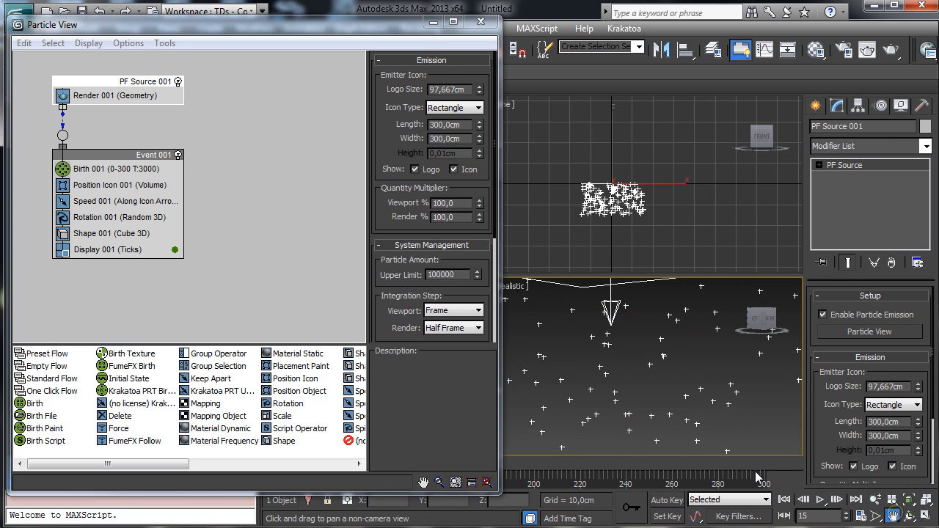
drag(632, 432, 600, 333)
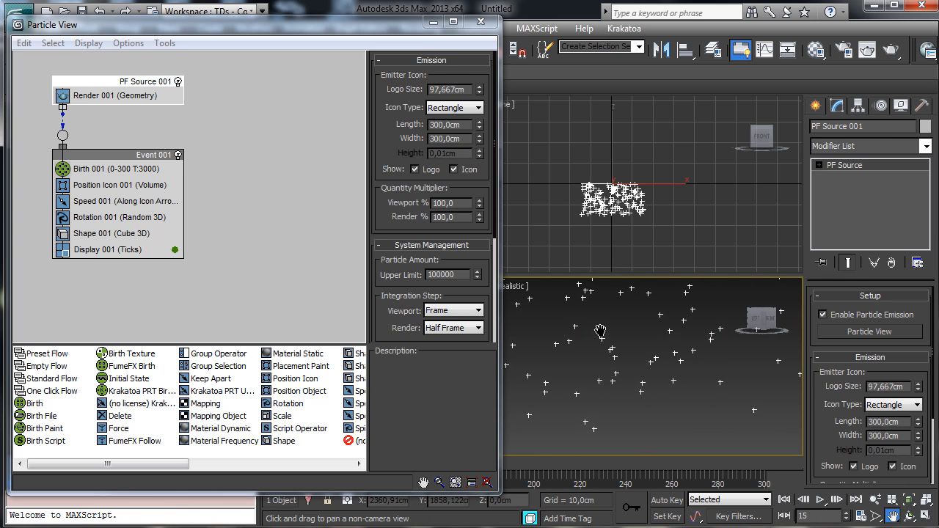
click(908, 518)
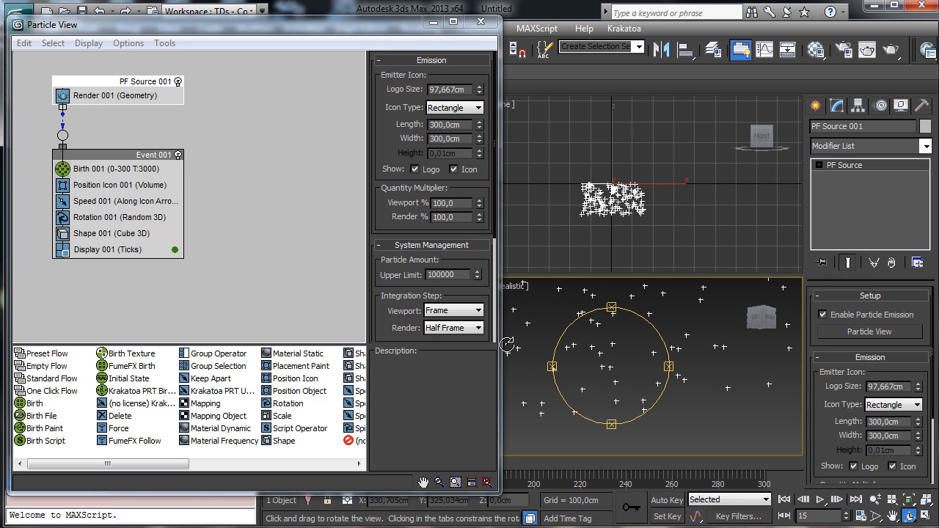
drag(190, 496, 190, 405)
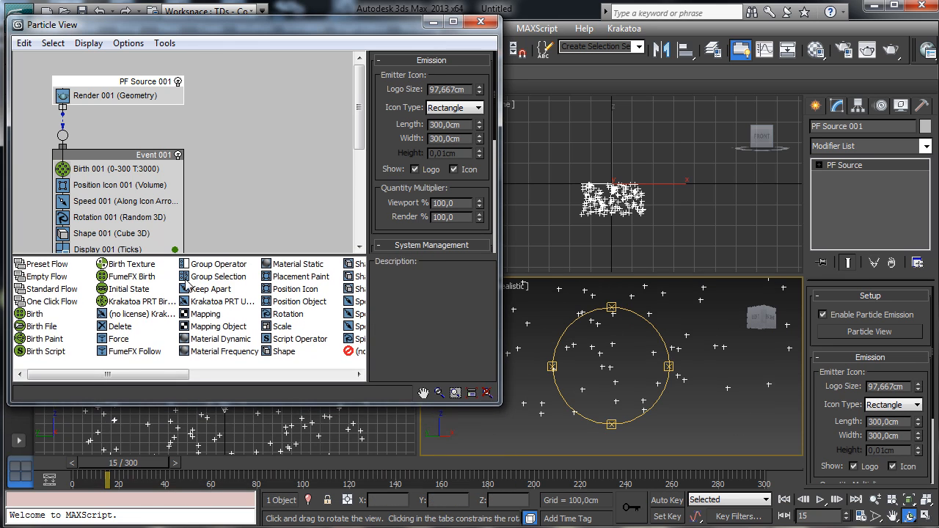
click(134, 176)
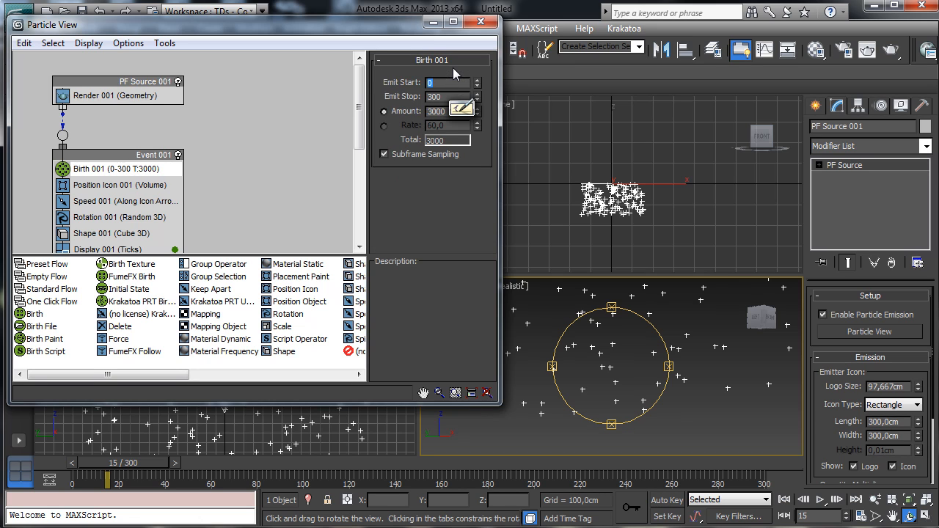
text(-60)
key(Return)
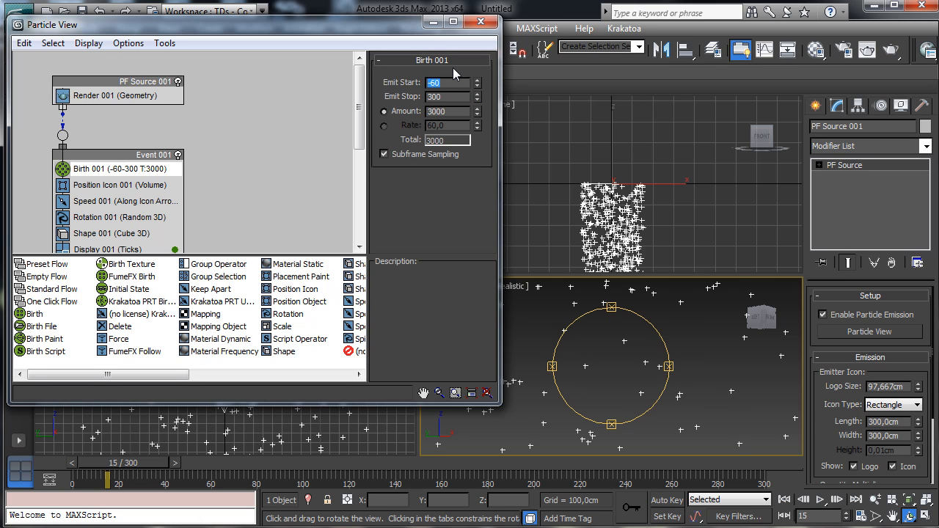
Set the Birth operator's particle amount to 2000 and preview the emission on the timeline
drag(117, 464, 160, 435)
key(Home)
key(ctrl+r)
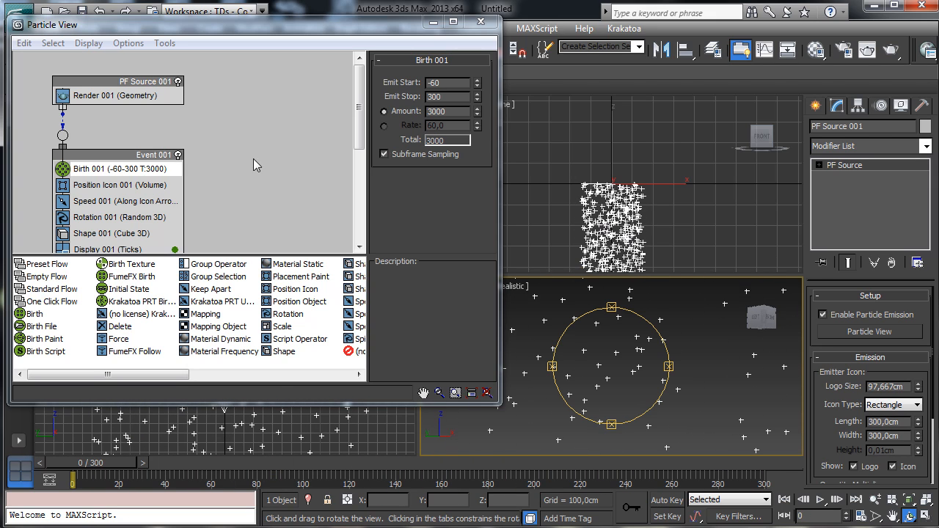
drag(454, 113, 314, 73)
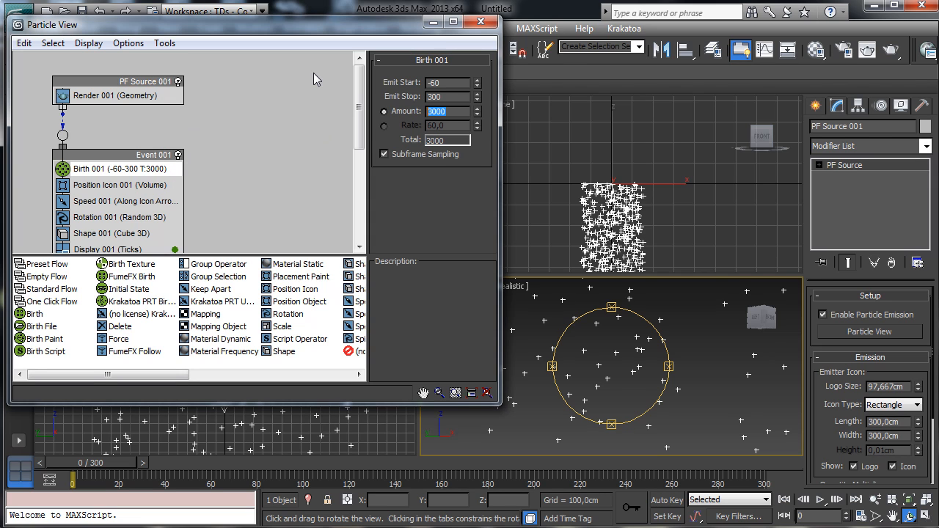
text(2000)
key(Return)
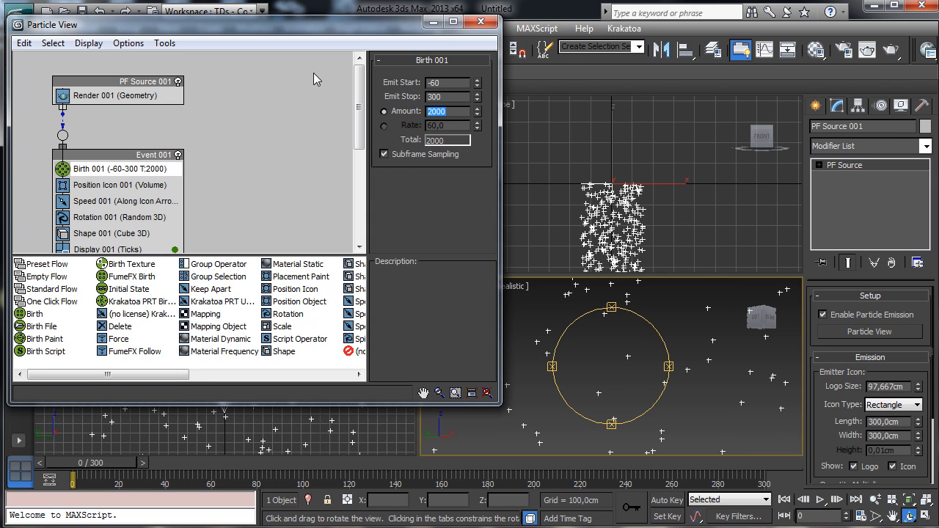
mouse_move(49, 475)
mouse_down()
mouse_move(328, 473)
mouse_move(59, 473)
mouse_up()
key(ctrl+r)
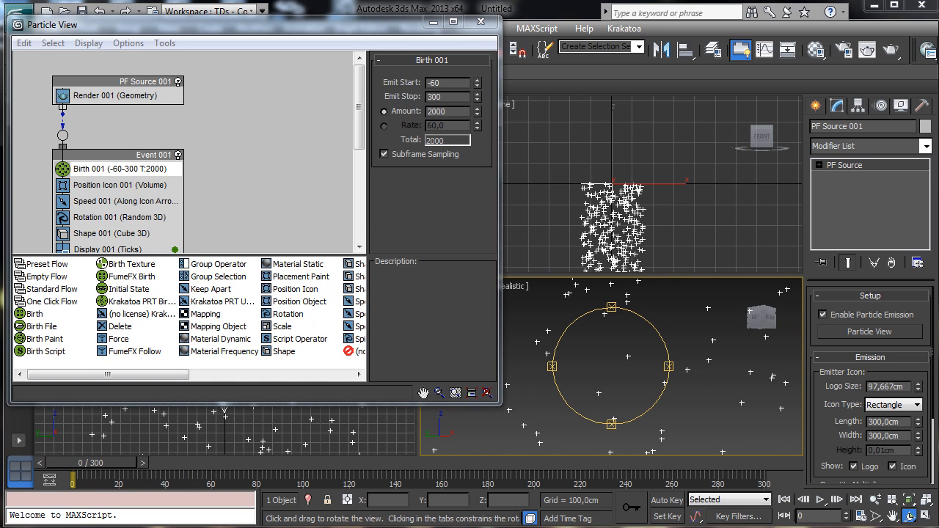
Set the Speed operator's speed to 120 cm and its variation to 70 cm
click(128, 206)
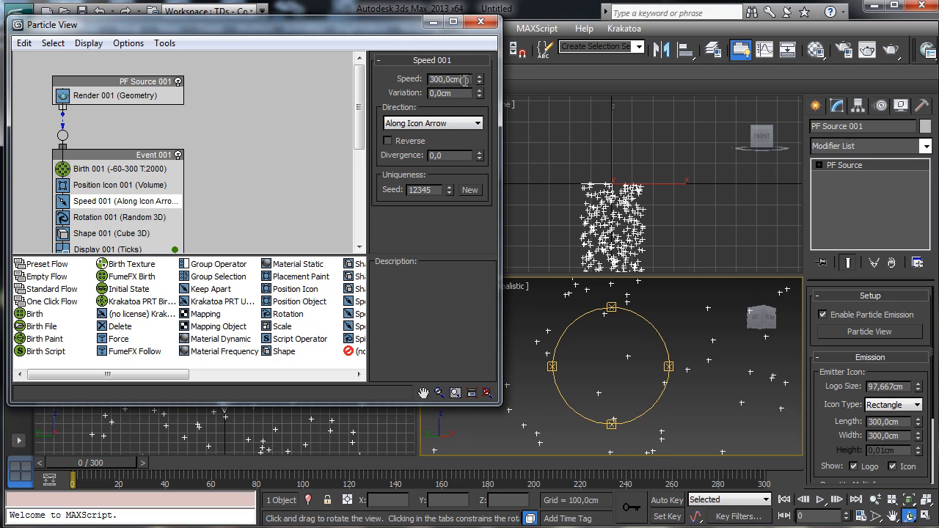
click(465, 80)
text(1)
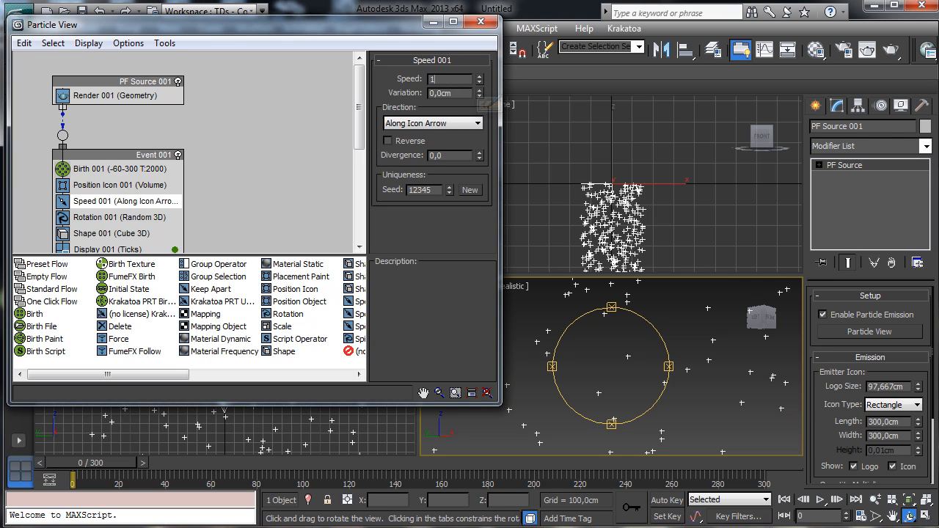
text(20)
key(Tab)
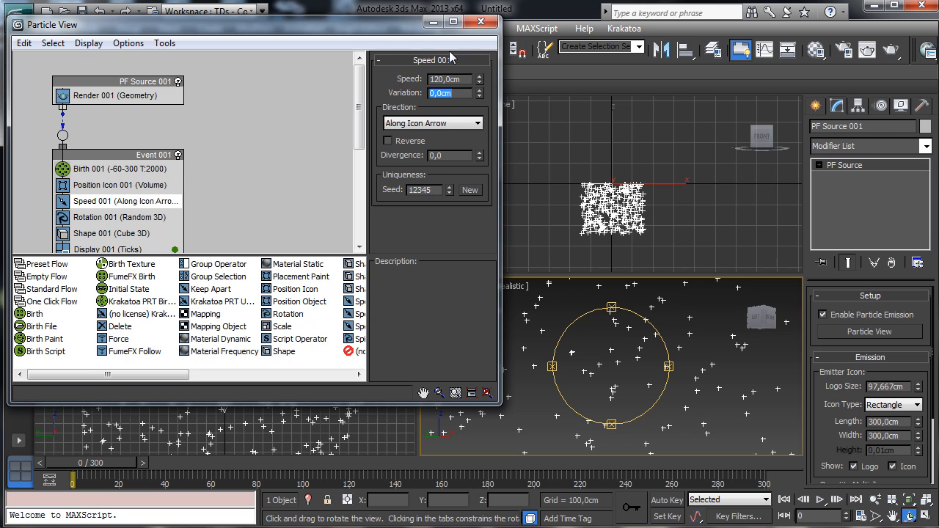
text(70)
key(Return)
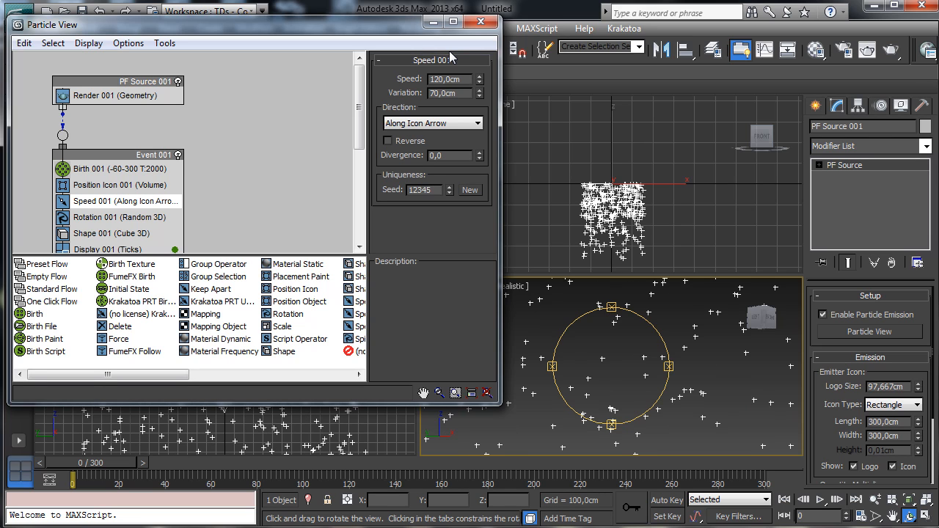
Set the Speed operator's divergence to 1.5 and preview the particle motion on the timeline
click(455, 156)
text(1,5)
key(Return)
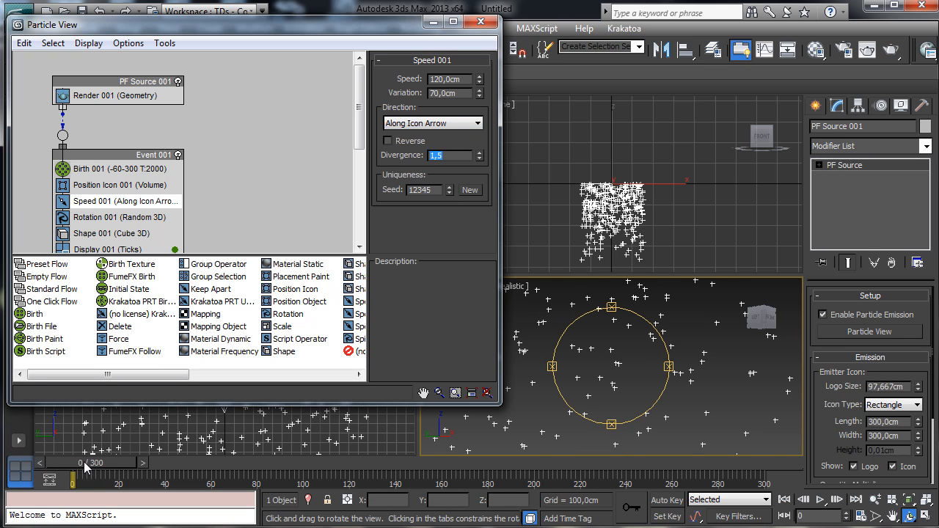
mouse_move(86, 468)
mouse_down()
mouse_move(748, 481)
mouse_move(91, 481)
mouse_up()
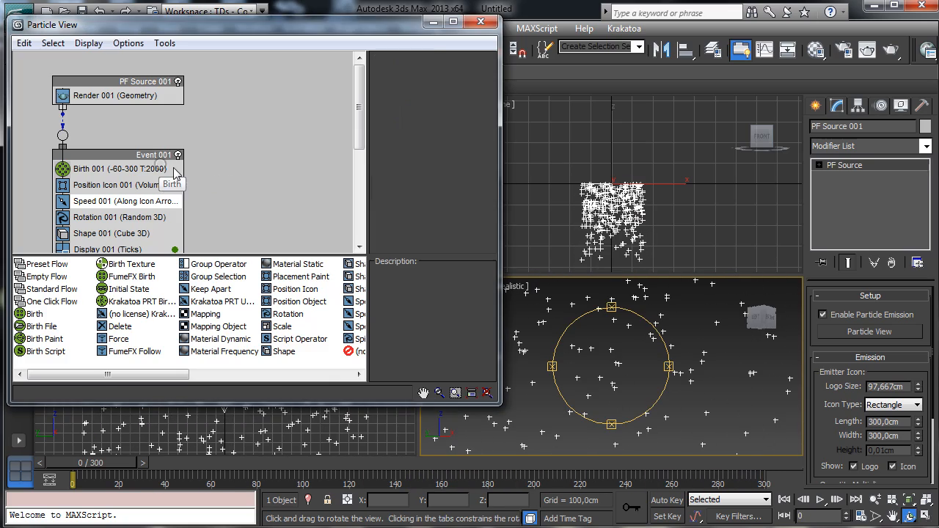
Set the Birth operator's particle amount to 1000
click(147, 169)
text(1000)
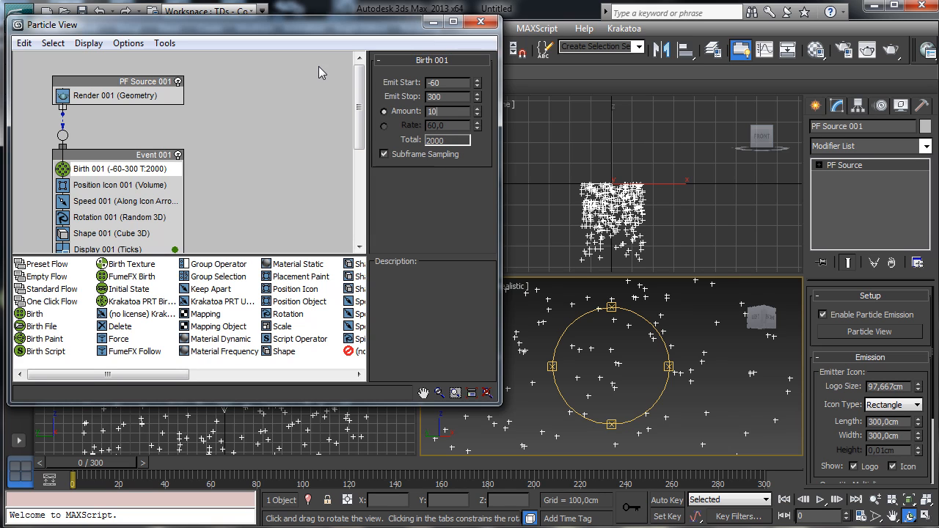
key(Return)
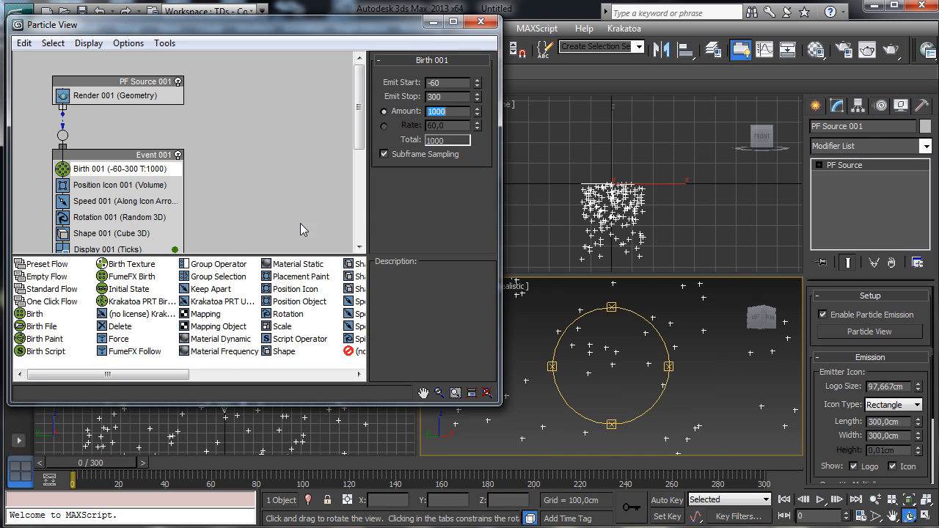
Set the Display operator's type to Bounding Boxes and preview the falling particles on the timeline
click(132, 233)
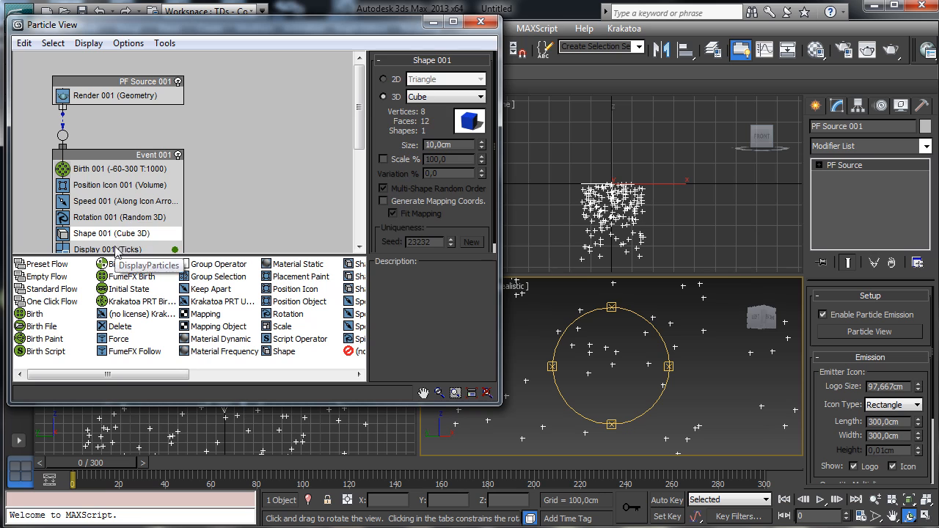
click(115, 250)
click(473, 81)
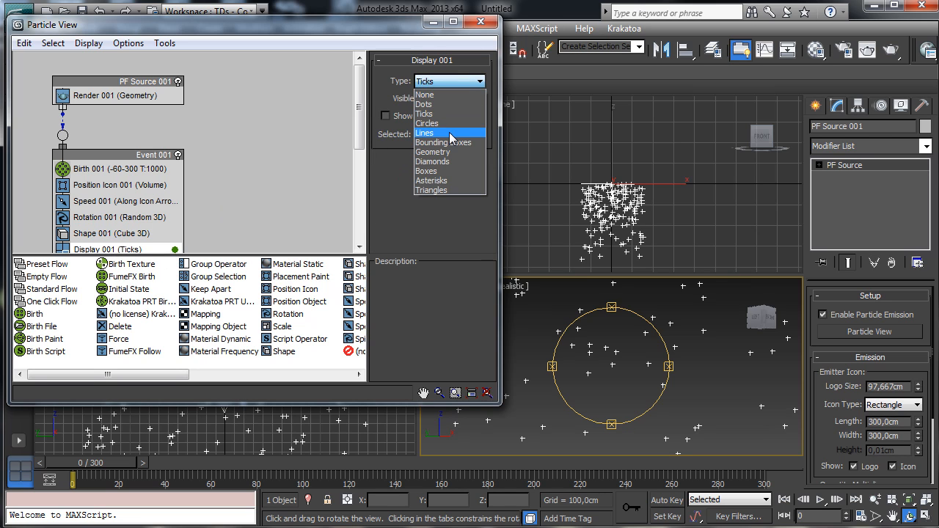
click(443, 142)
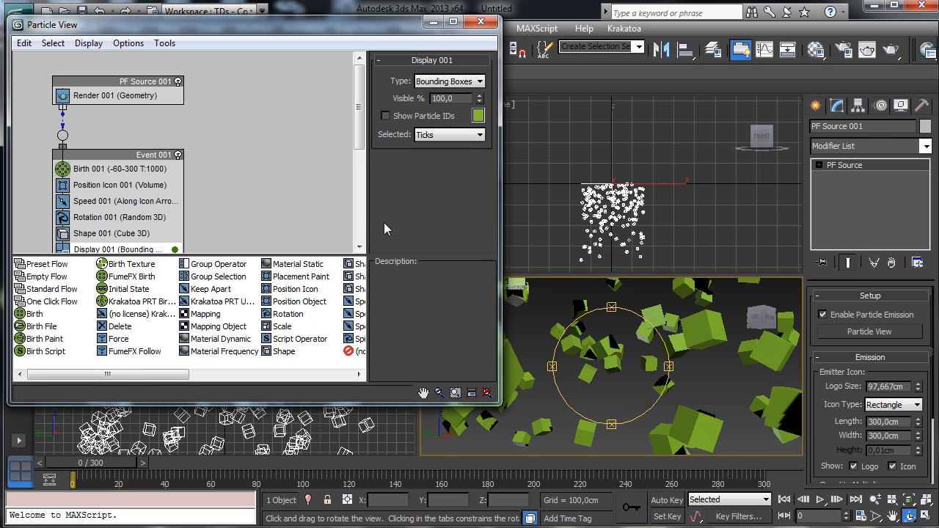
mouse_move(86, 468)
mouse_down()
mouse_move(391, 470)
mouse_move(81, 466)
mouse_up()
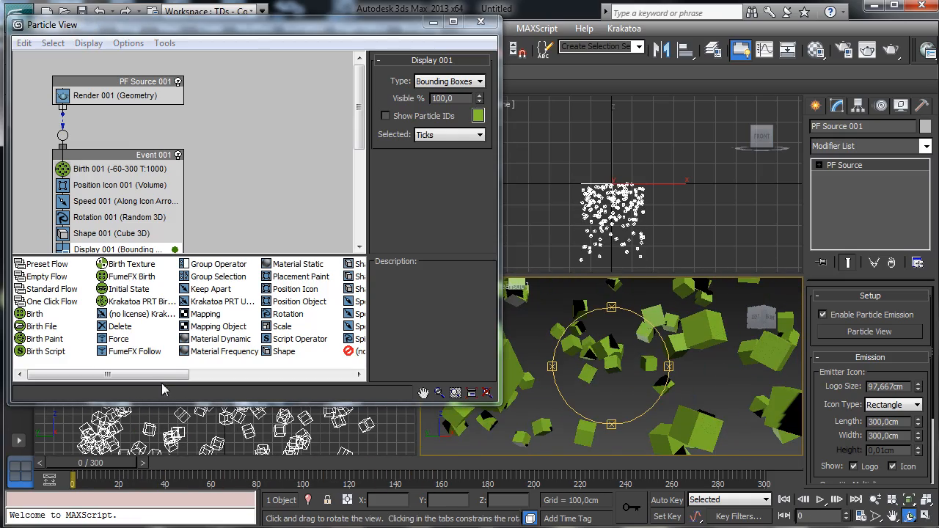
Set the Speed operator's speed to 300 cm with a variation of 150 cm, and preview the motion
click(123, 202)
double_click(447, 79)
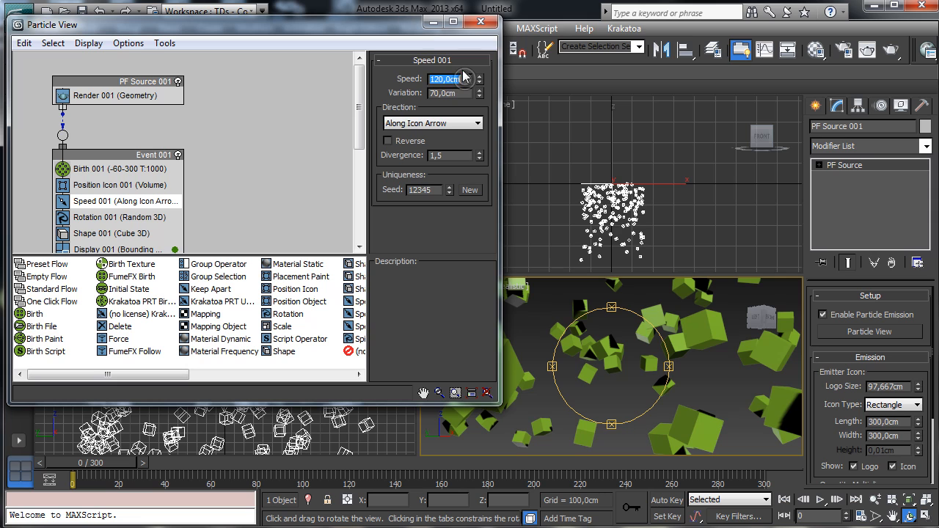
text(300)
key(Tab)
text(150)
key(Return)
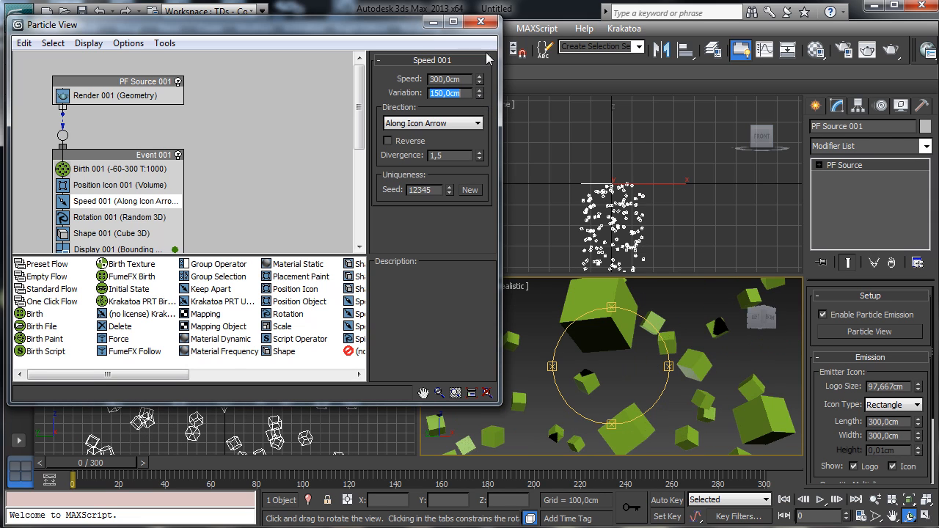
drag(90, 471, 63, 453)
Enlarge the event area of Particle View and insert a Spin operator between Rotation and Shape in Event 001
drag(260, 254, 261, 279)
drag(130, 375, 176, 382)
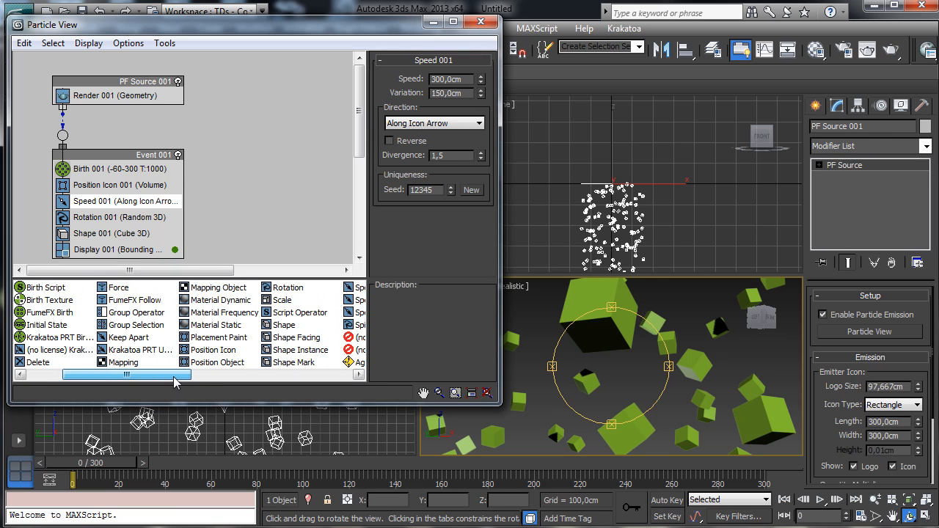
click(266, 375)
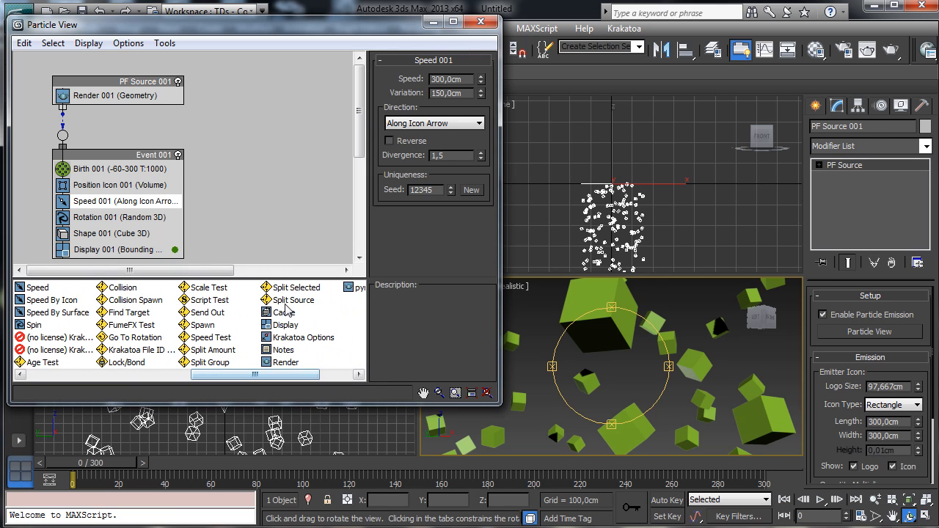
click(34, 325)
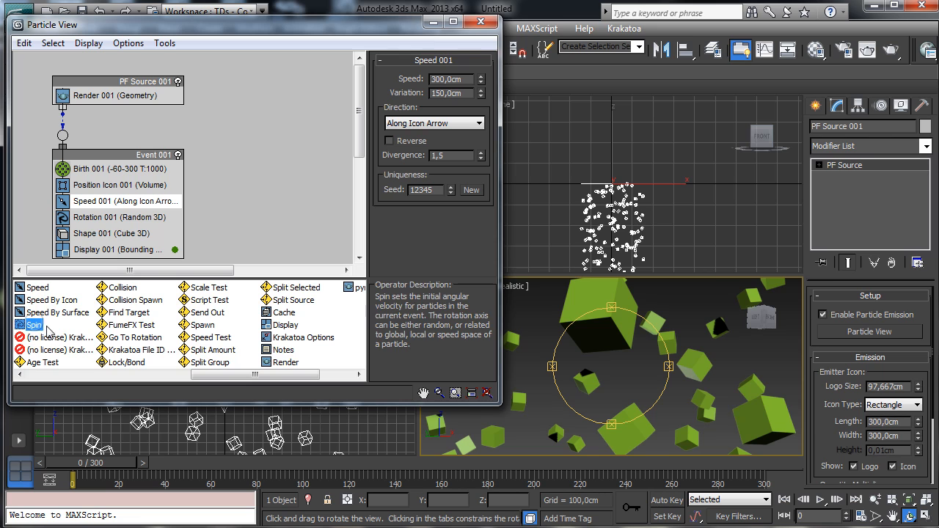
drag(33, 328, 125, 233)
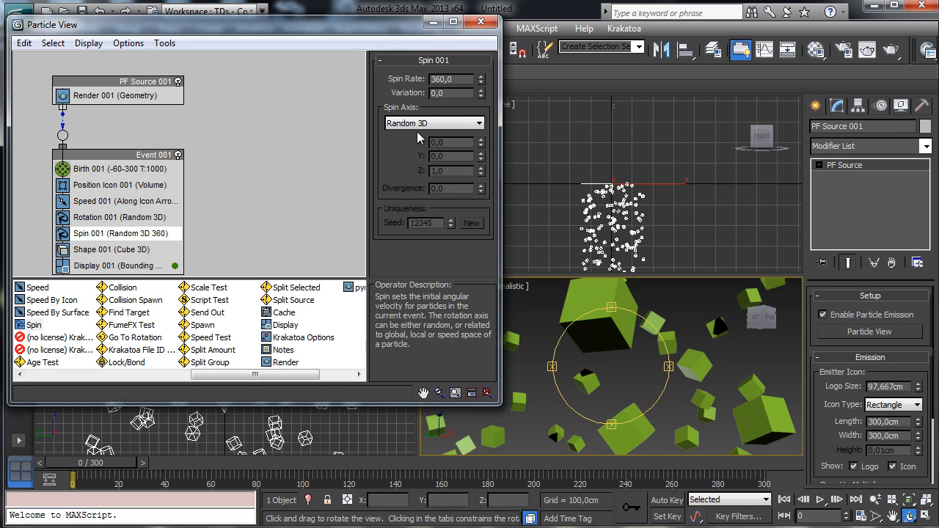
Set the Spin operator's variation to 200 and preview the tumbling particles on the timeline
double_click(451, 93)
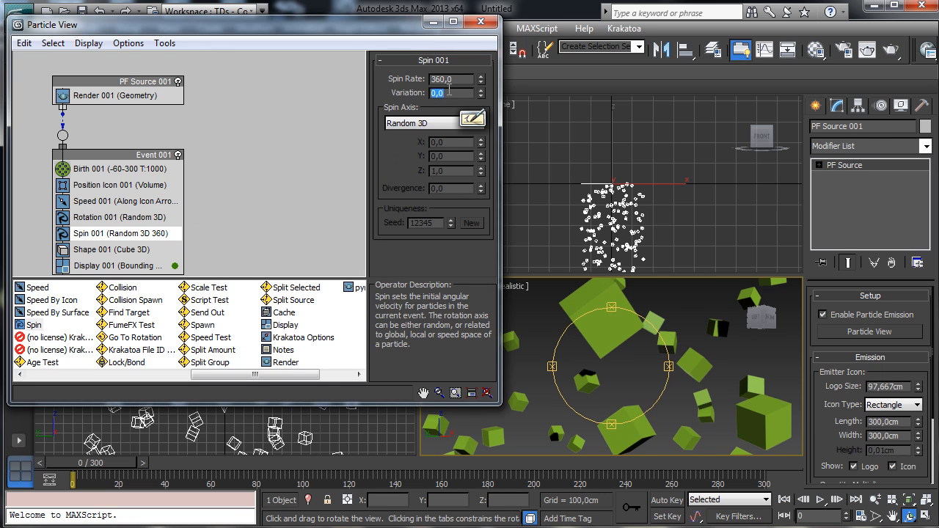
text(85)
key(Return)
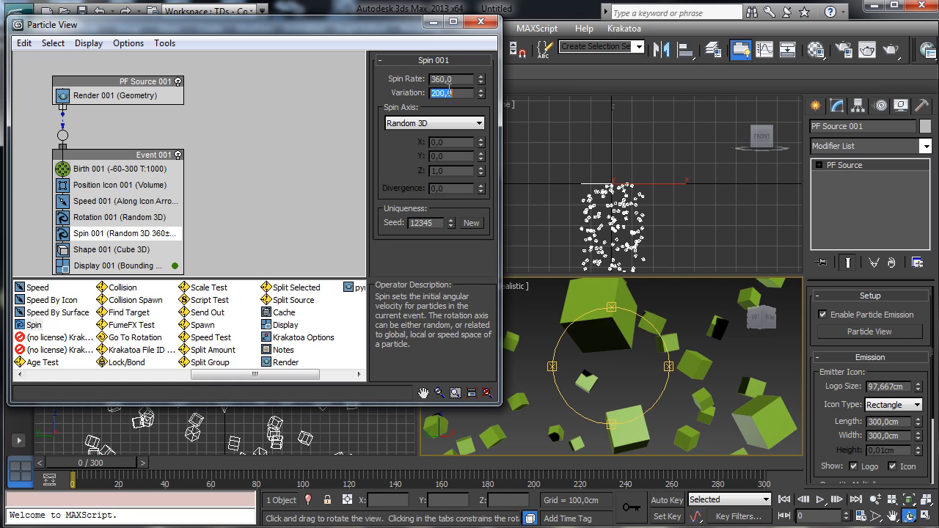
mouse_move(121, 467)
mouse_down()
mouse_move(359, 464)
mouse_move(117, 464)
mouse_up()
key(ctrl+r)
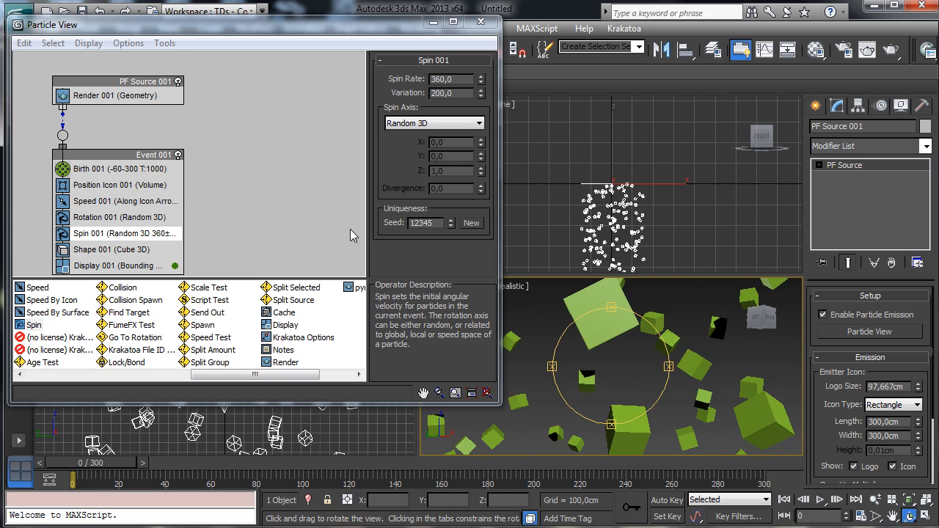
Close Particle View and create a camera from the current perspective view
click(480, 21)
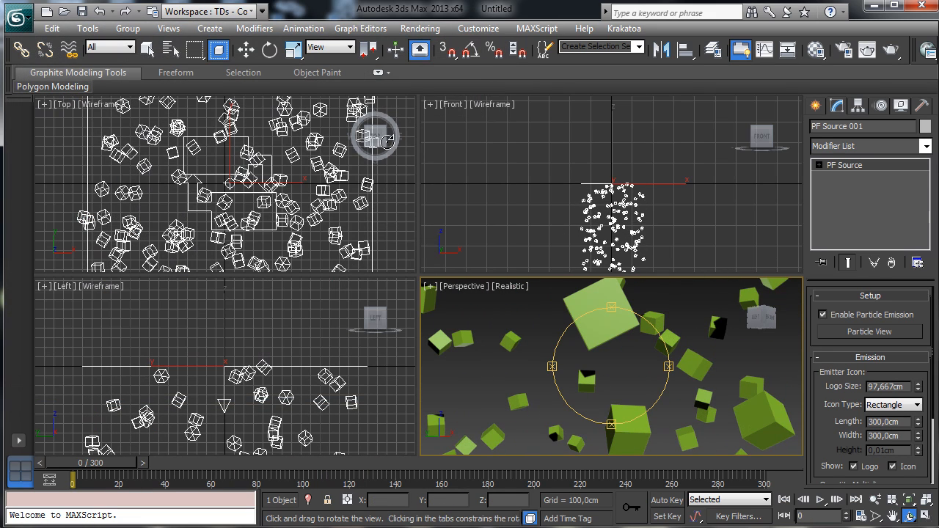
click(168, 28)
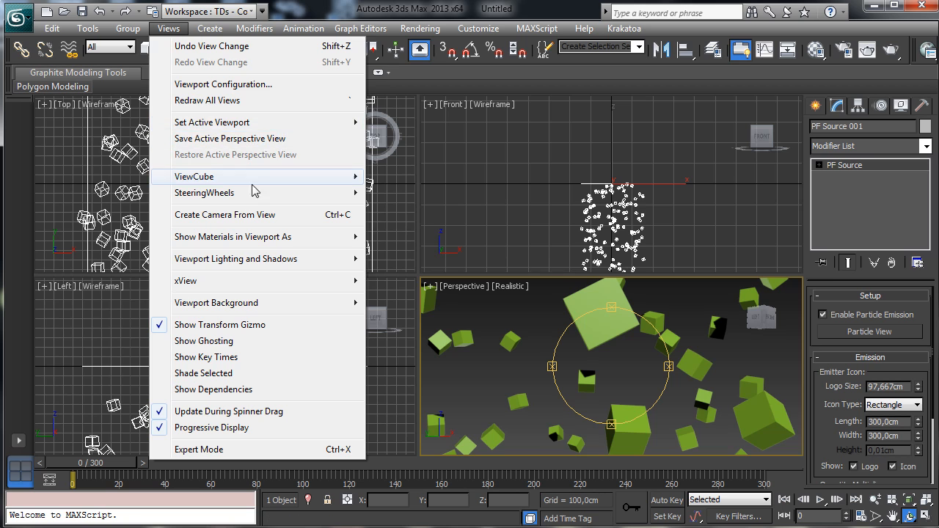
click(250, 216)
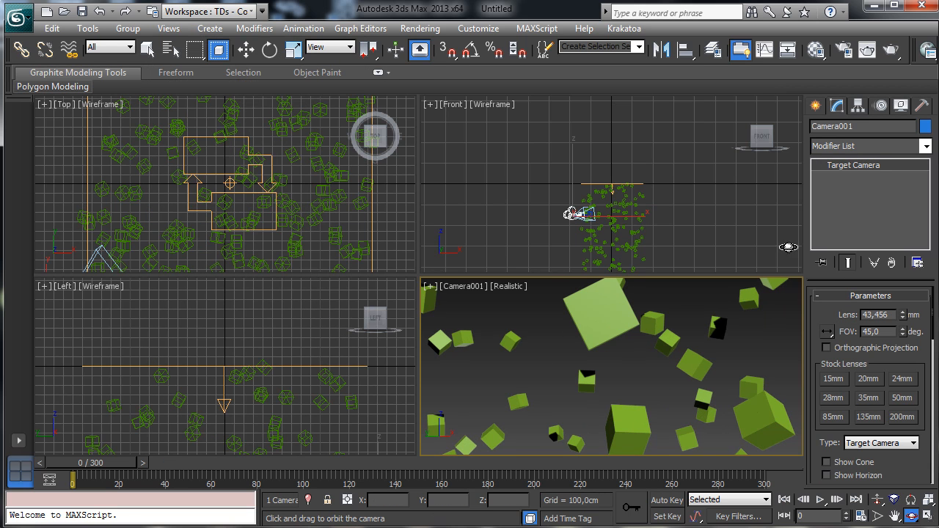
click(928, 500)
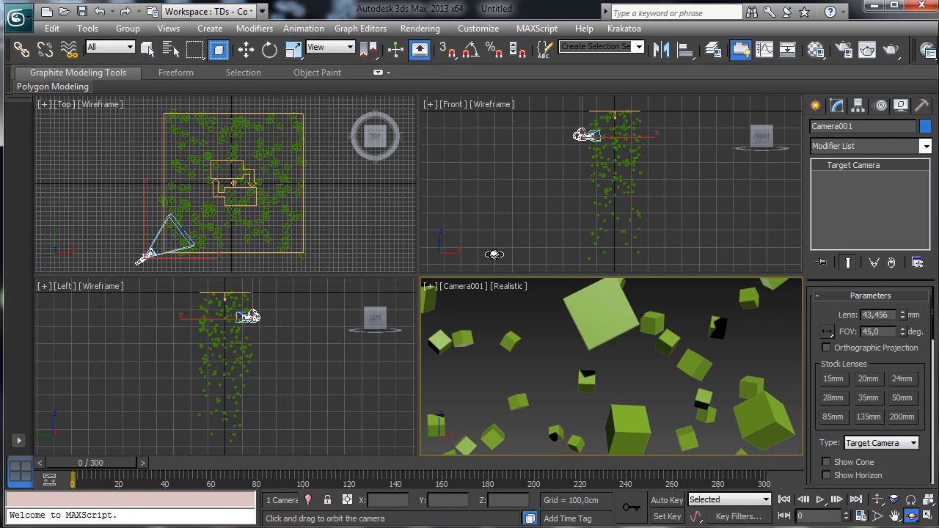
Create a tube in the Top view beside the emitter, with radii of about 43.7 and 29 cm and a height of about 25.3 cm
click(147, 49)
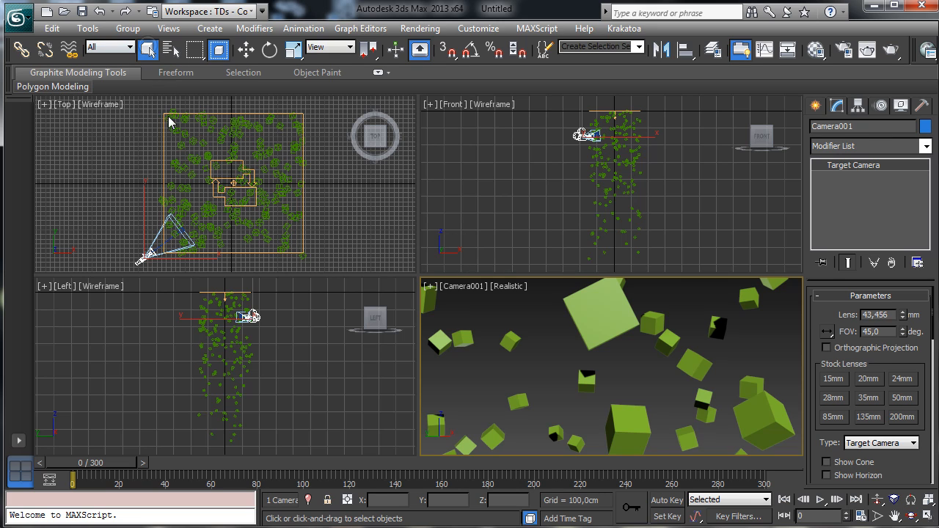
right_click(171, 173)
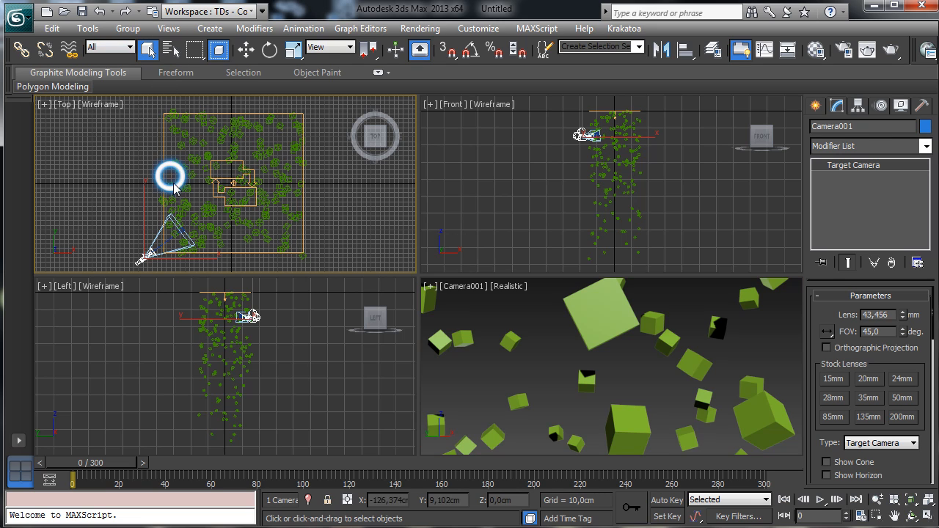
click(815, 105)
click(833, 151)
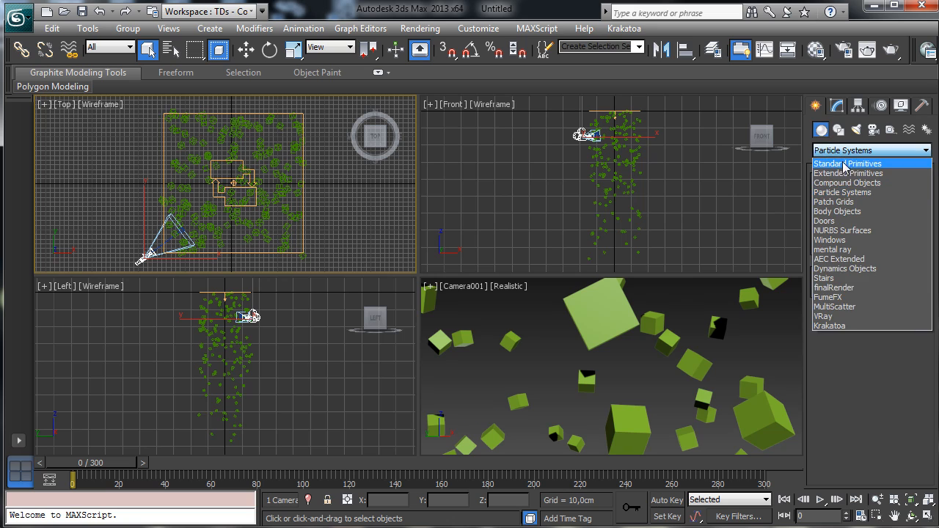
click(851, 160)
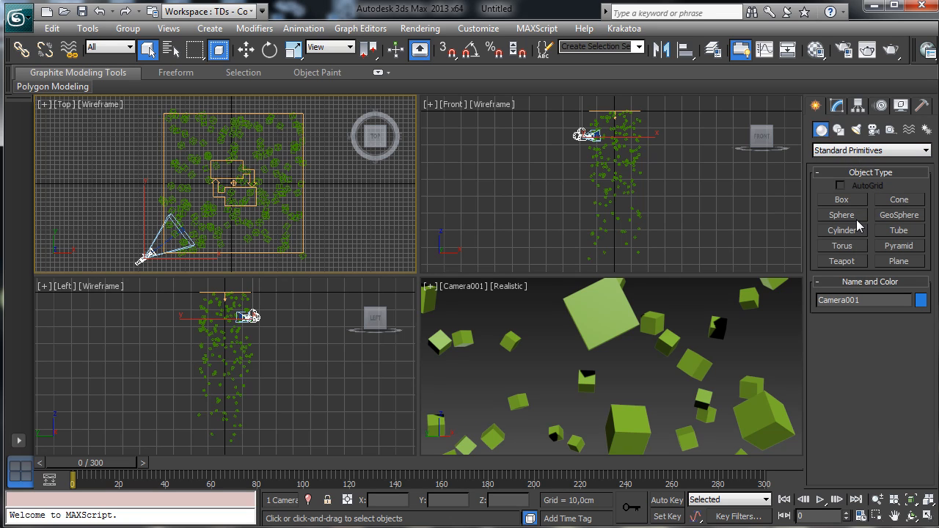
click(898, 232)
drag(92, 170, 105, 186)
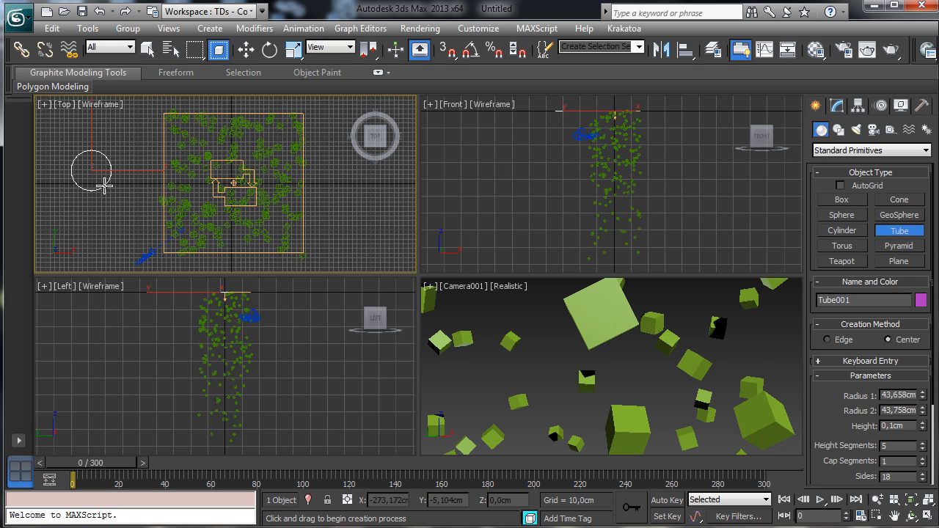
click(102, 178)
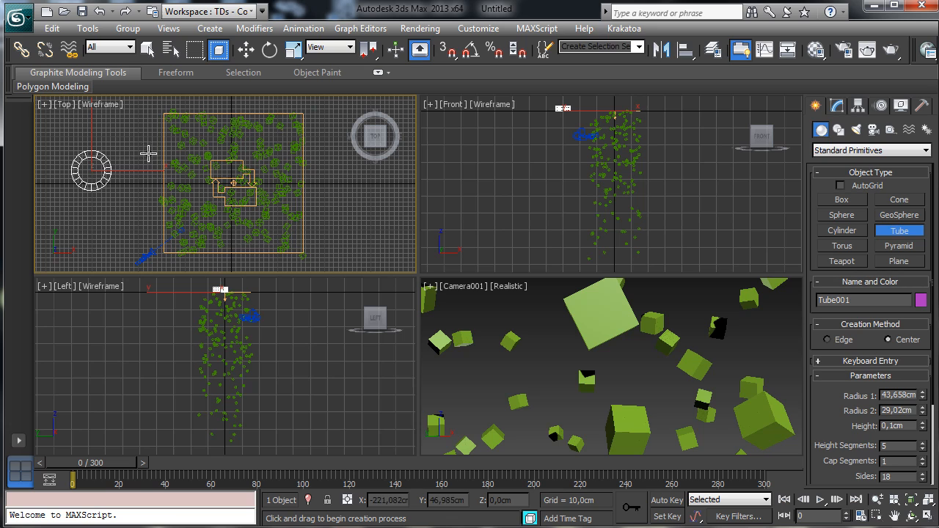
click(114, 169)
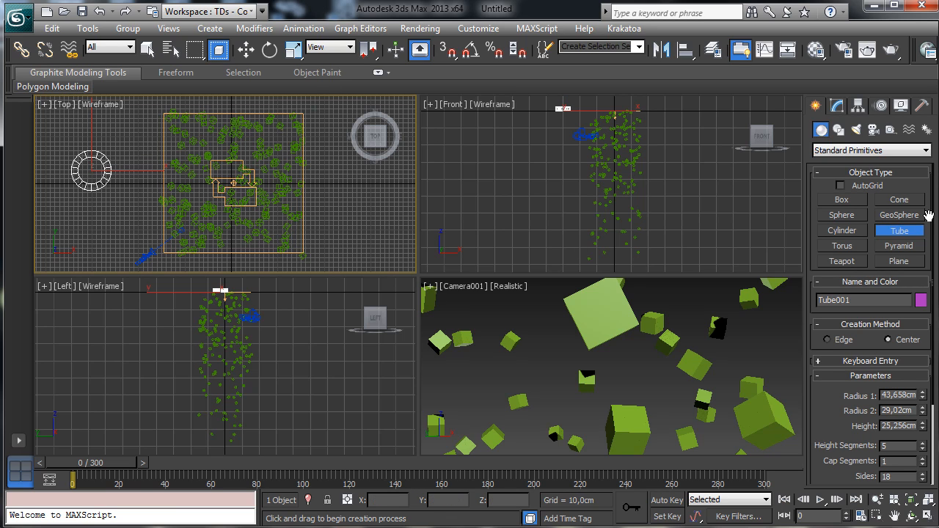
Create a cylinder below the tube in the Top view, with a radius of about 21.2 cm, extending about 316 cm downward
click(841, 230)
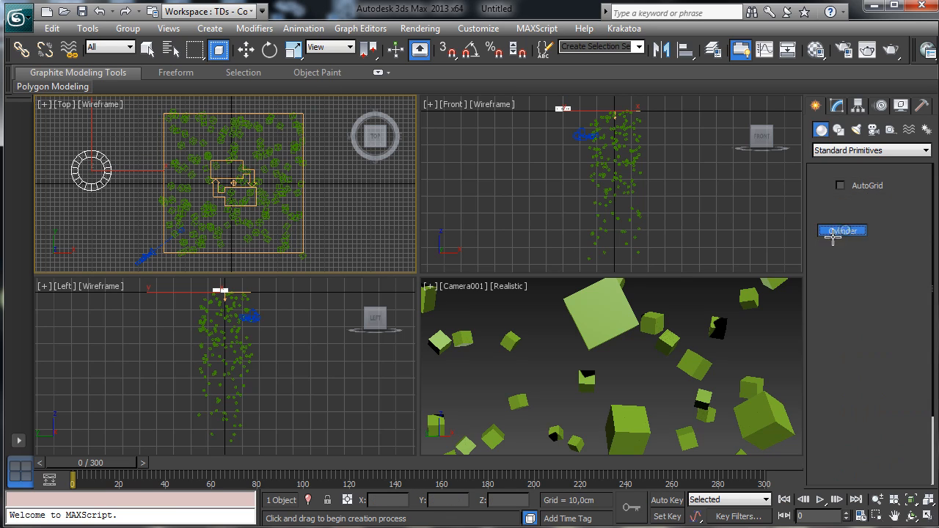
drag(79, 225, 87, 227)
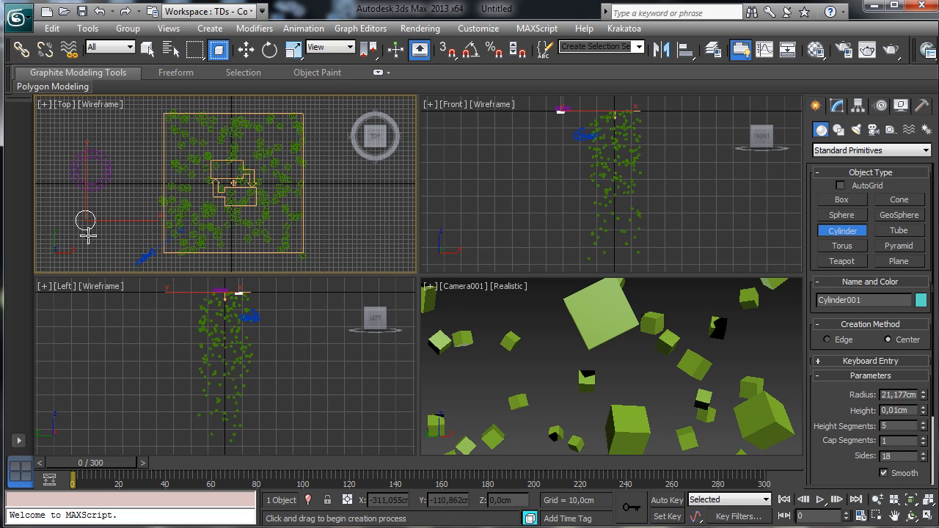
click(72, 375)
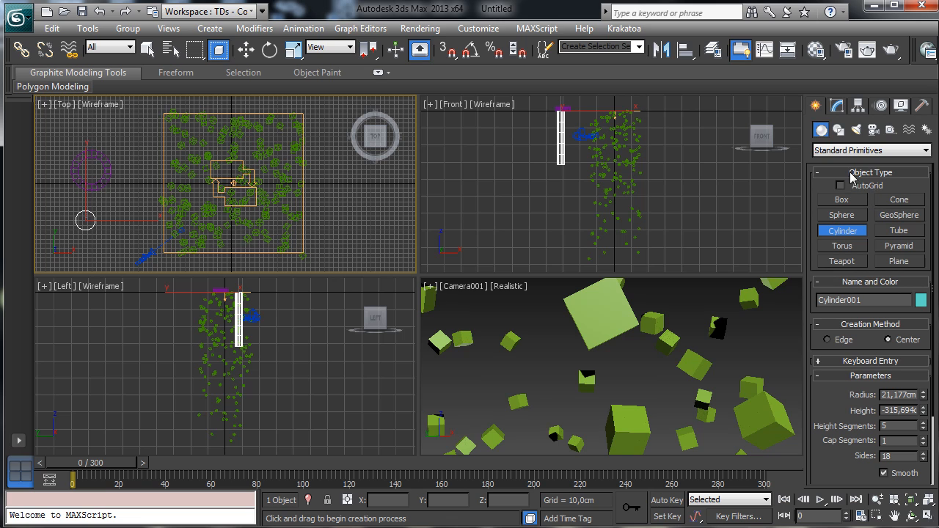
Create a long ChamferBox between the tube and the emitter, about 604.6 × 48.9 × 47.4 cm with a fillet of about 12.6 cm
click(829, 150)
click(855, 183)
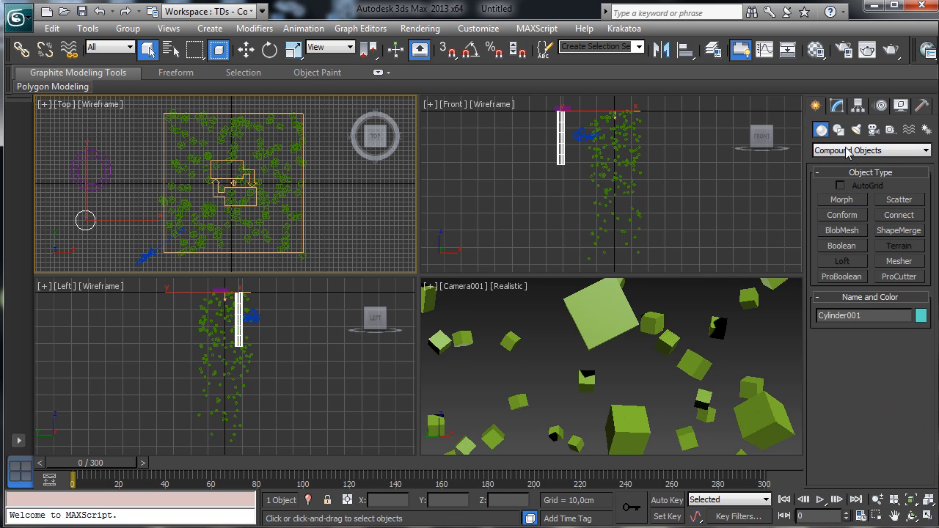
click(847, 151)
click(858, 169)
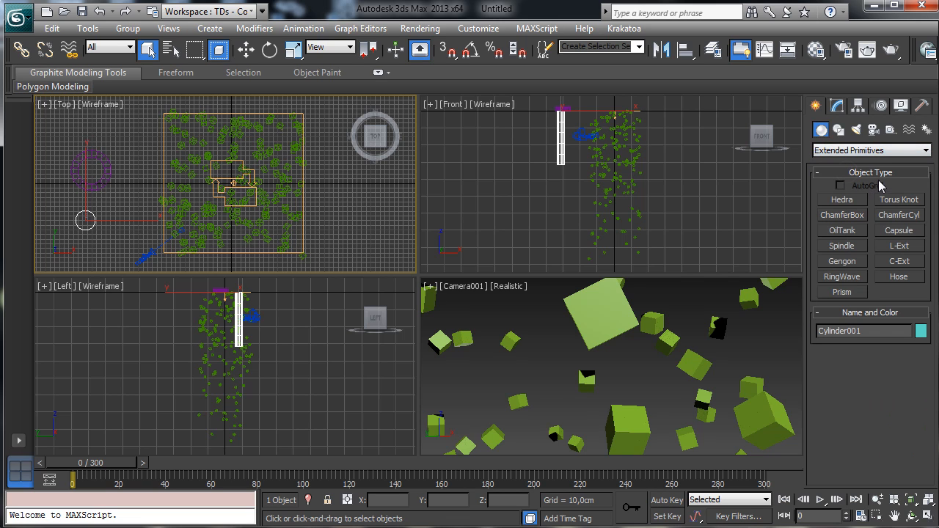
click(855, 218)
drag(121, 126, 142, 394)
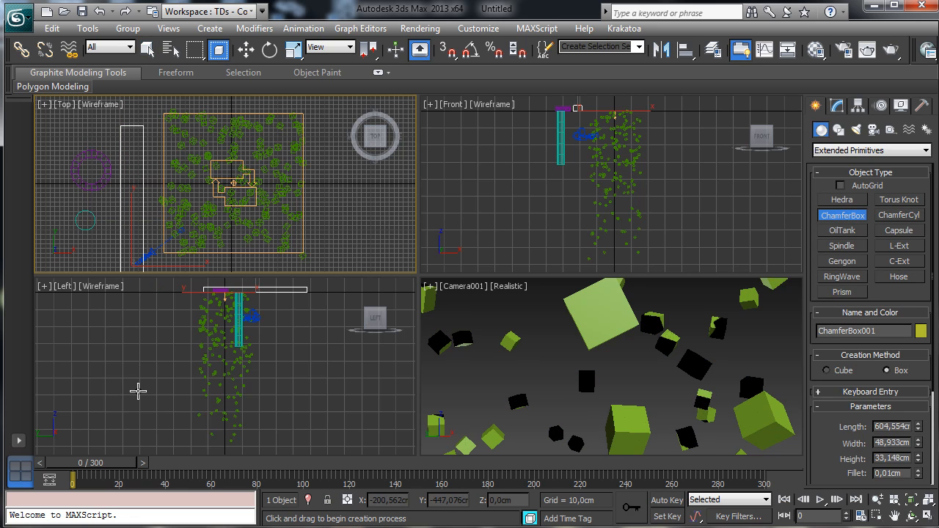
click(130, 377)
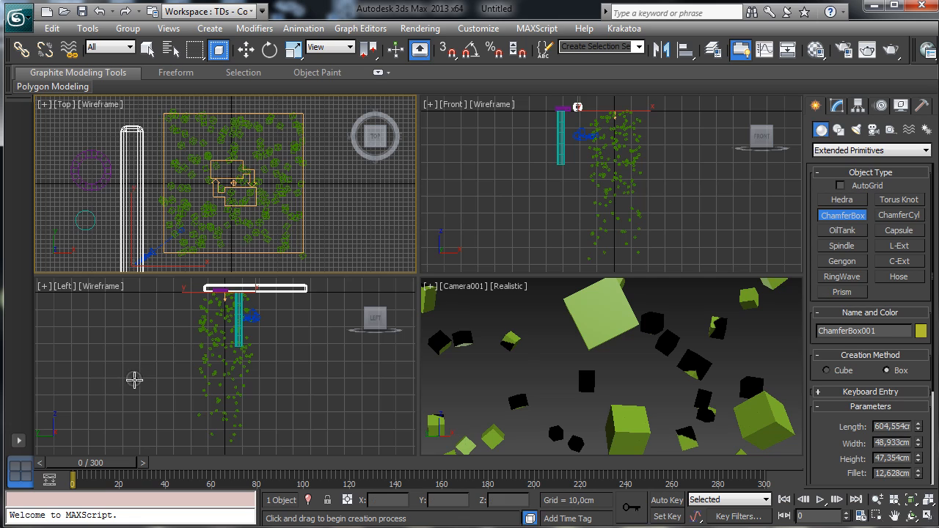
click(132, 382)
Reduce the ChamferBox fillet to about 3.8 cm and set 24 length, 3 width and 2 height segments
click(838, 106)
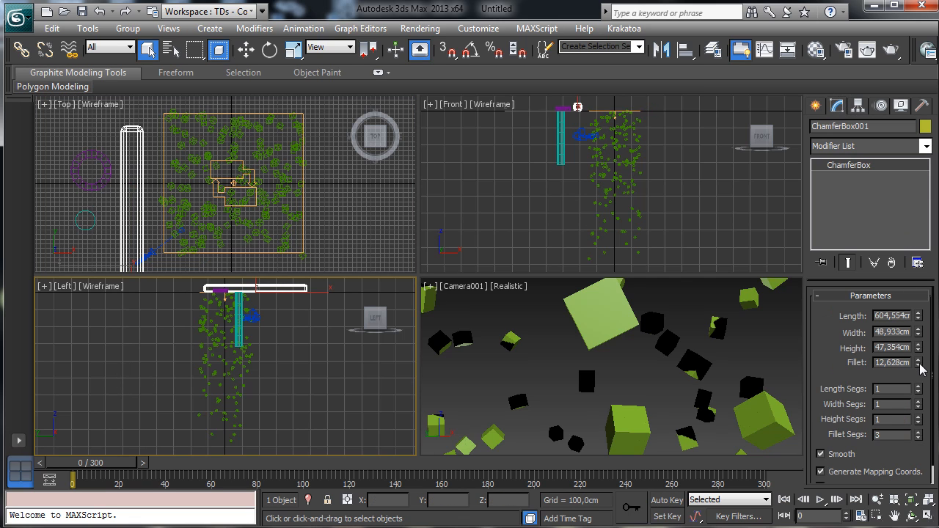
drag(918, 364, 920, 412)
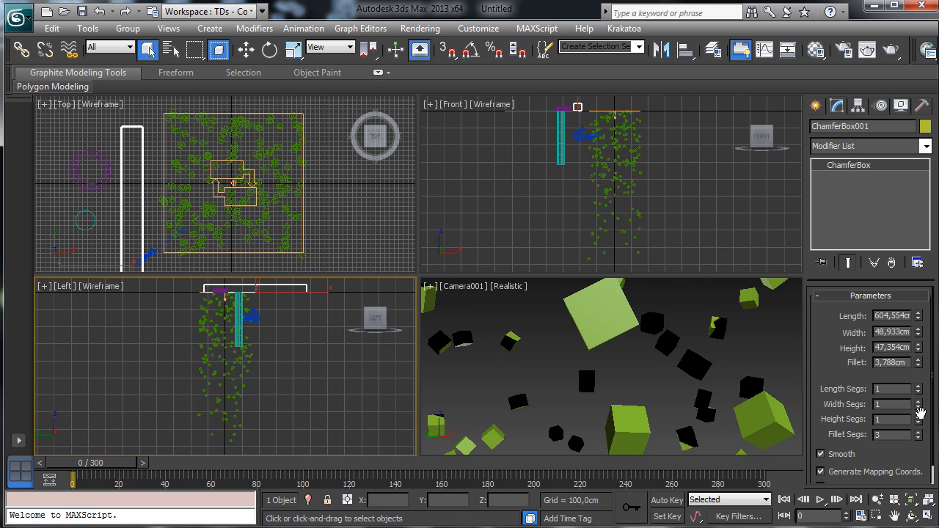
drag(921, 333, 913, 211)
drag(918, 405, 920, 389)
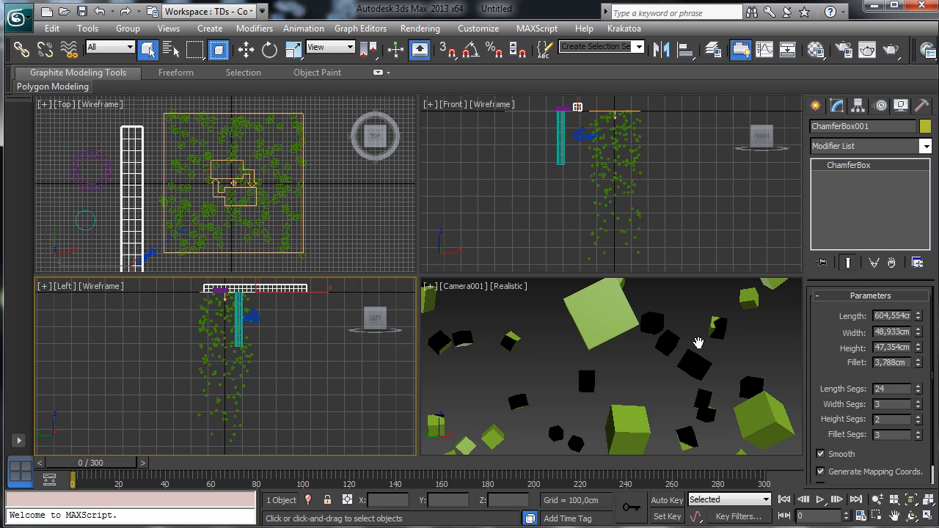
Create an L-Ext on the emitter's other side, with sides of about 118.4 and 77.3 cm and widths of about 23.7 cm
click(816, 107)
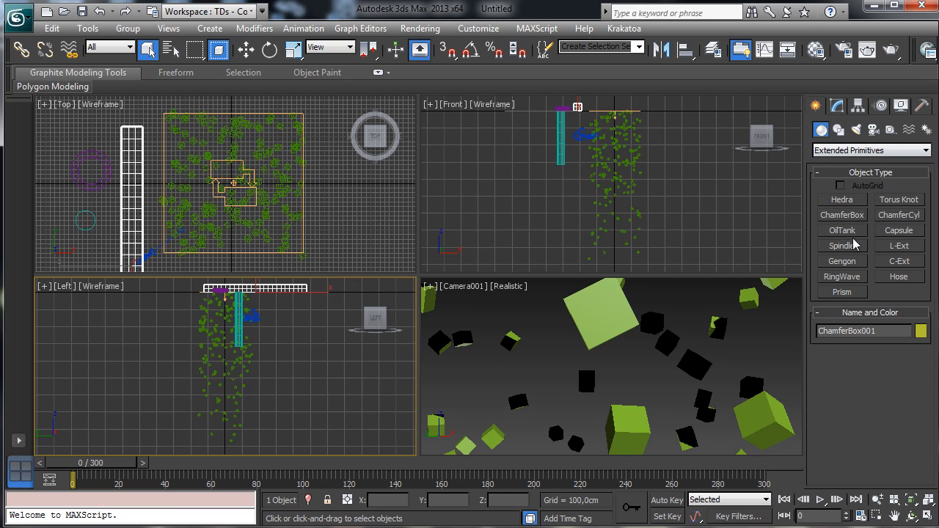
click(896, 247)
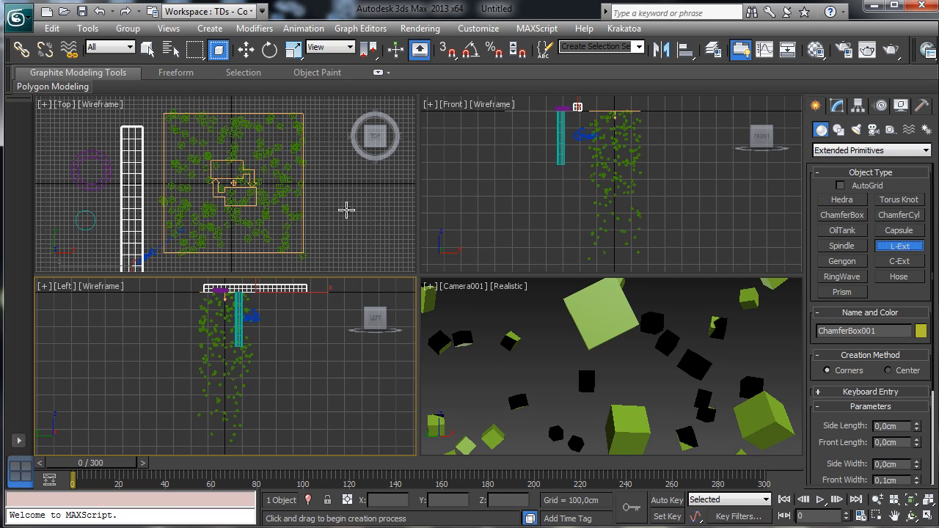
drag(335, 193, 369, 249)
click(370, 255)
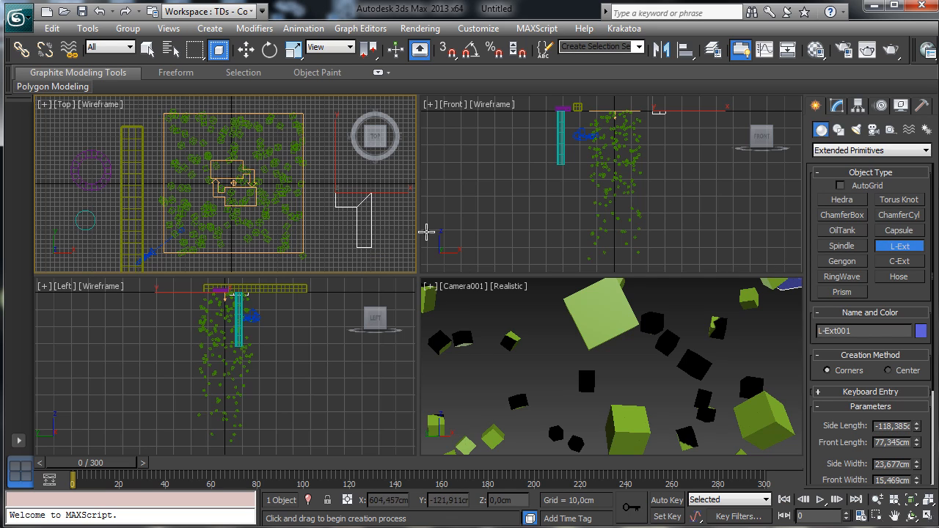
click(372, 246)
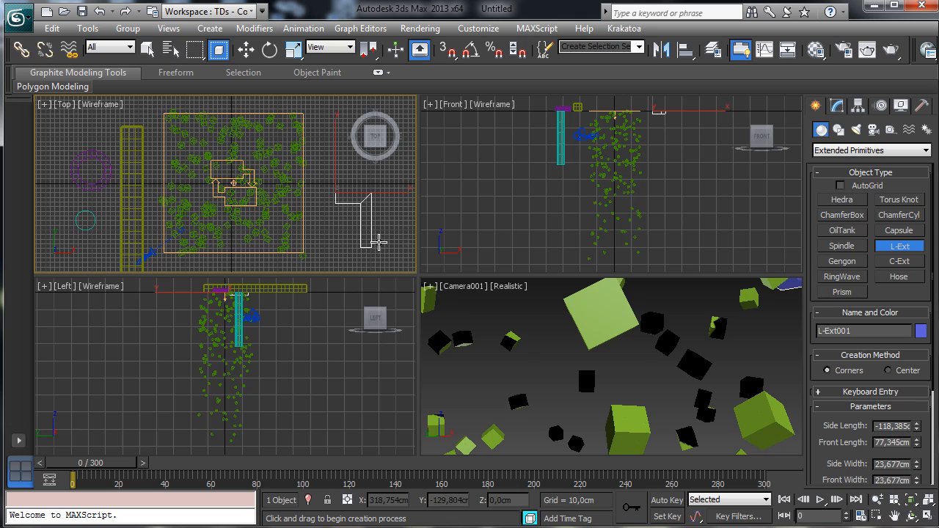
Set the L-Ext's side, front and width segments to 4 each
click(836, 106)
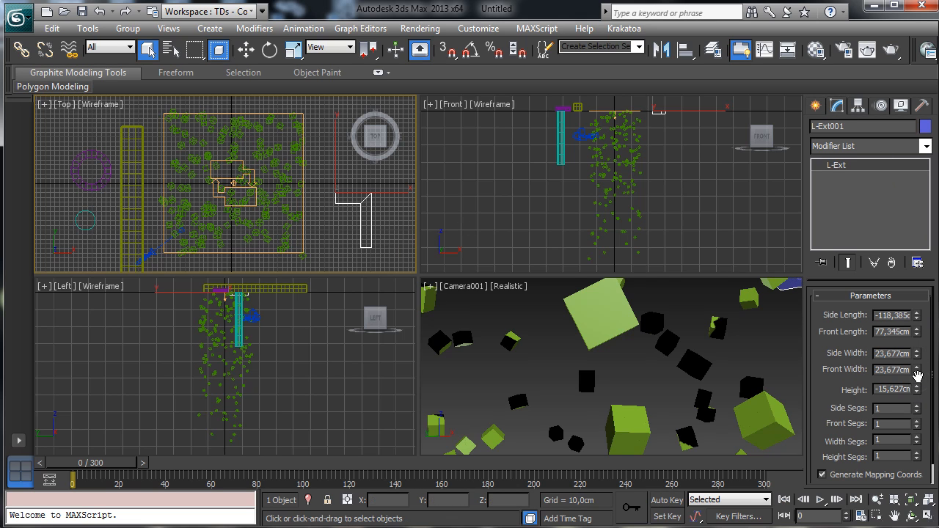
click(916, 406)
click(916, 421)
click(916, 421)
click(915, 421)
click(916, 438)
click(916, 437)
click(917, 438)
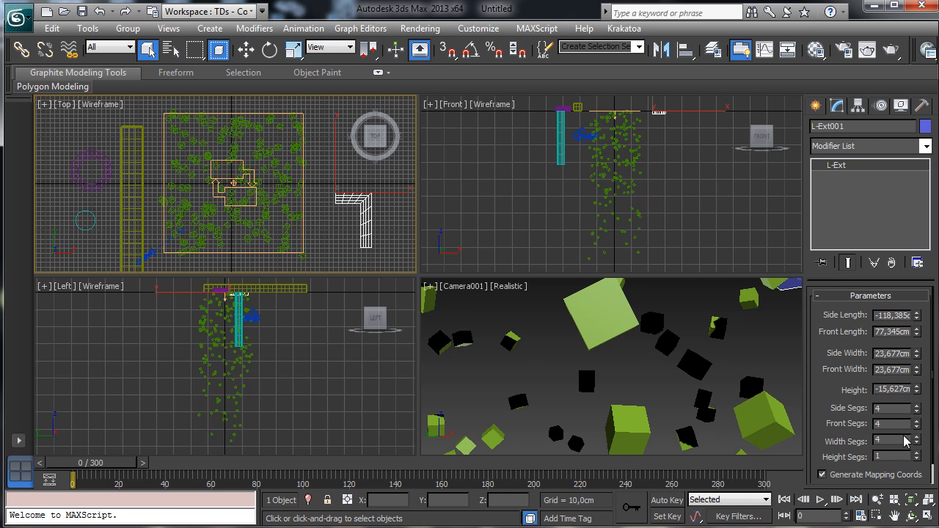
Create a second, thinner ChamferBox between the emitter and the L-Ext, about 198.9 × 18.9 × 18.9 cm with a fillet of about 1.6 cm
click(816, 105)
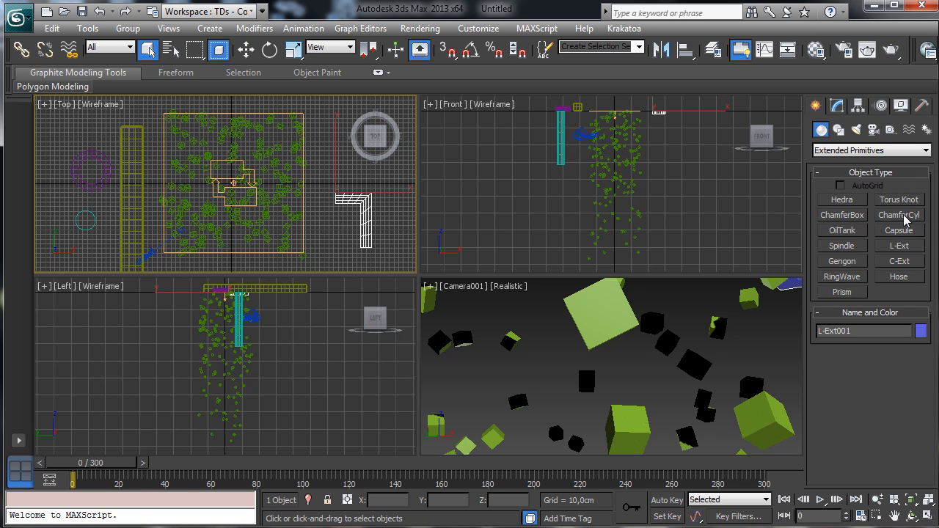
click(858, 231)
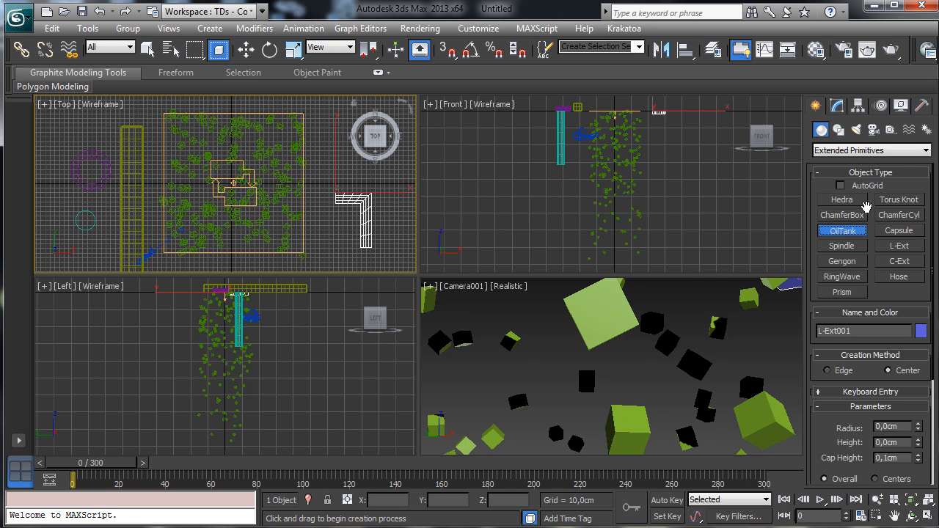
click(860, 215)
drag(317, 147, 328, 241)
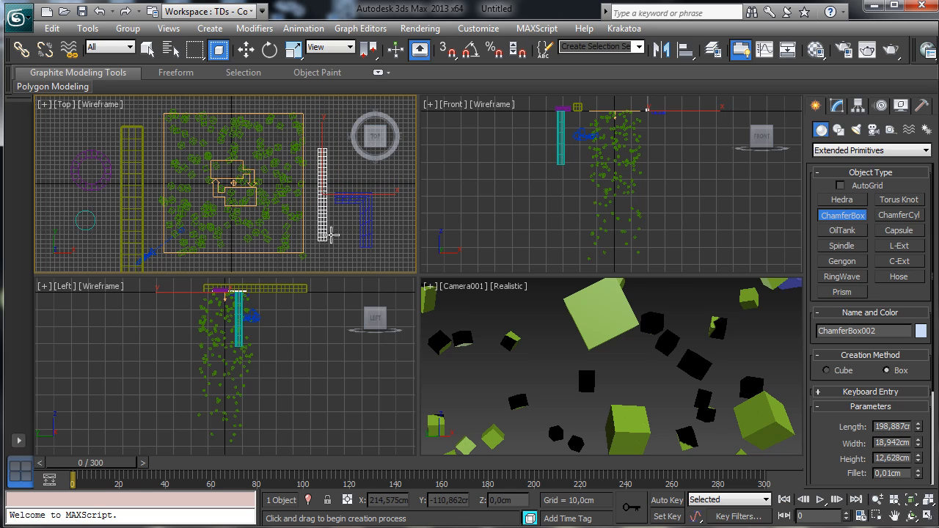
click(332, 233)
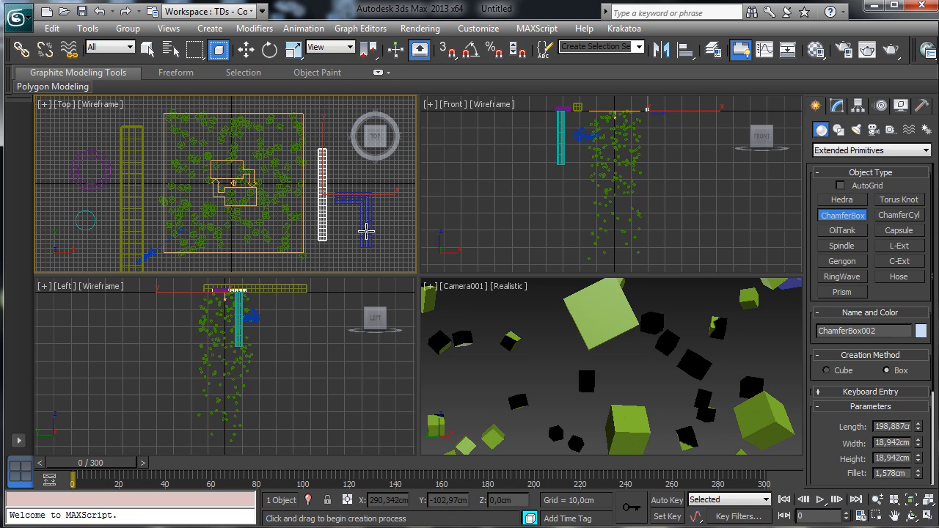
click(366, 231)
Maximize the Top view and apply a Noise modifier with Fractal enabled to the tube
click(147, 49)
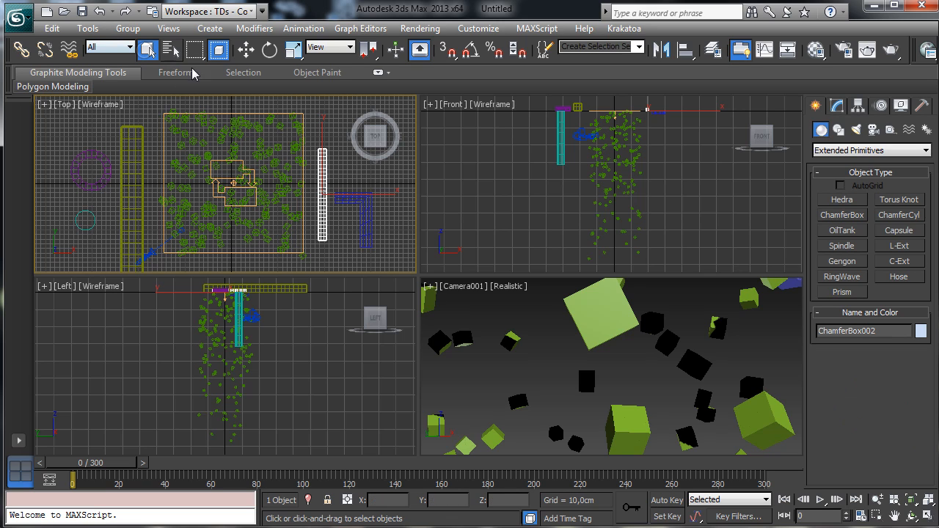
click(110, 171)
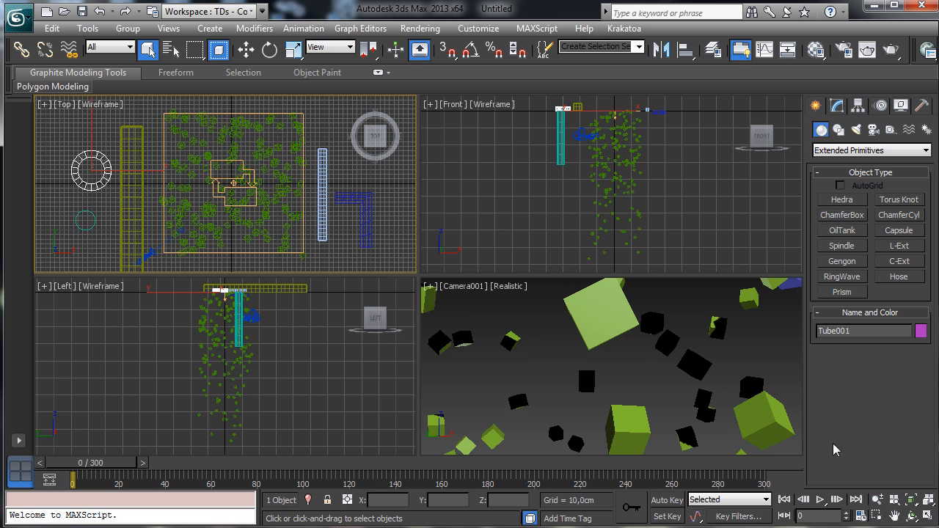
click(926, 515)
click(836, 105)
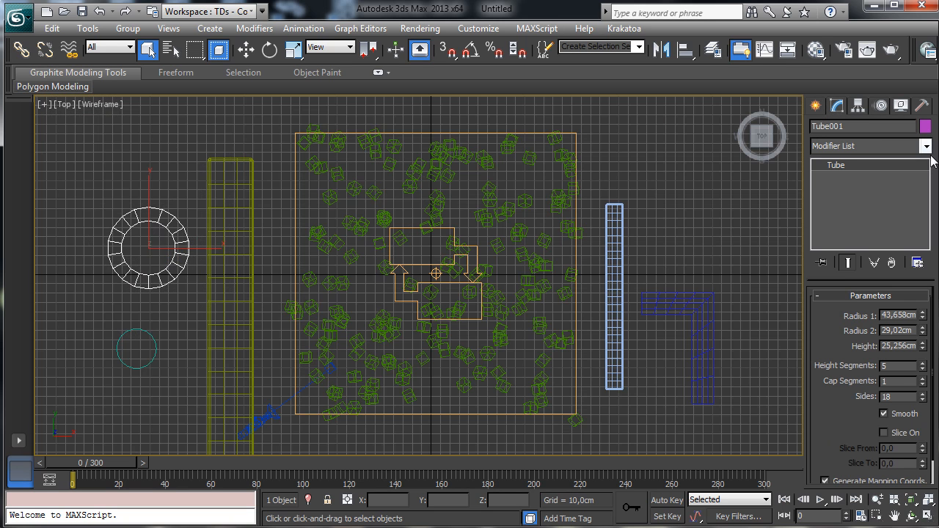
click(926, 146)
drag(925, 176, 923, 433)
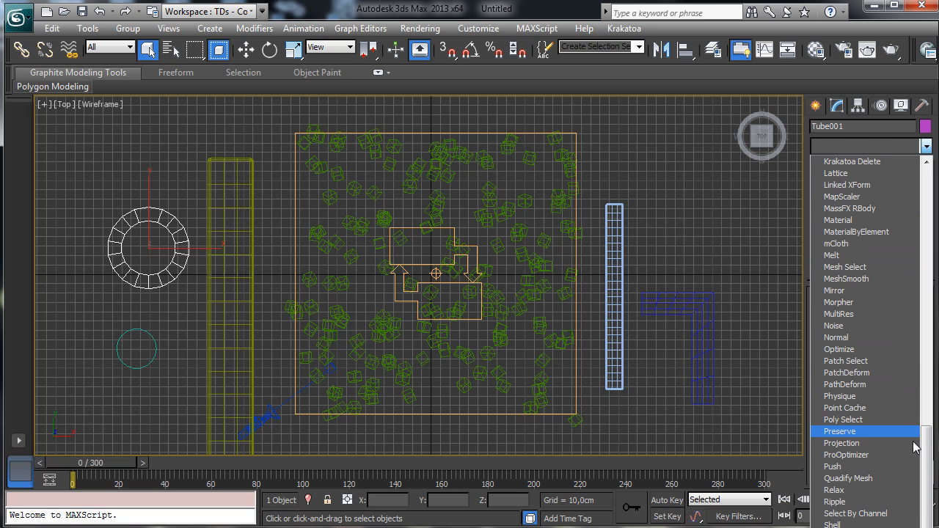
scroll(906, 374, up, 10)
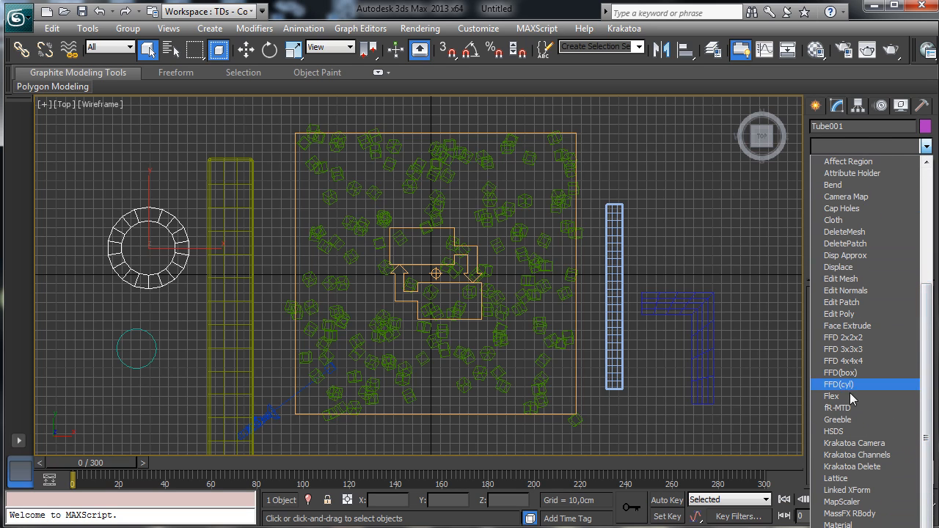
click(902, 527)
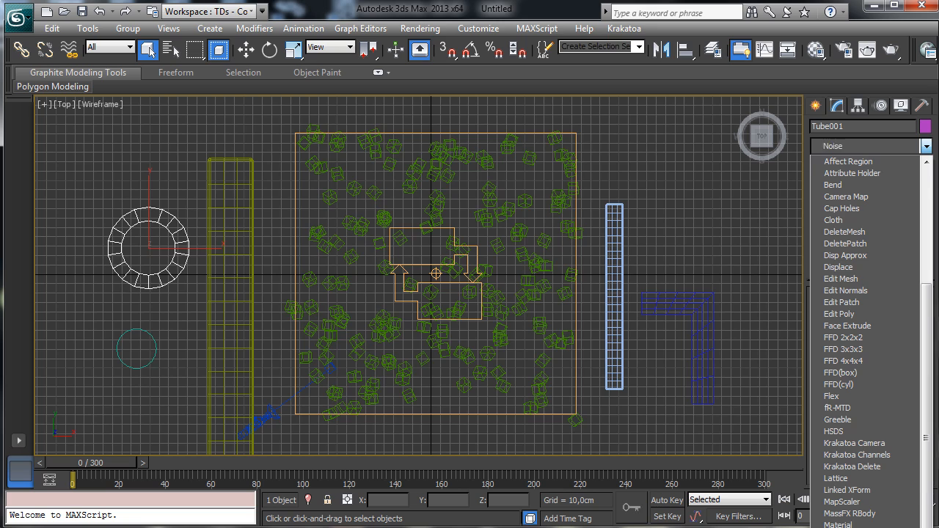
click(873, 358)
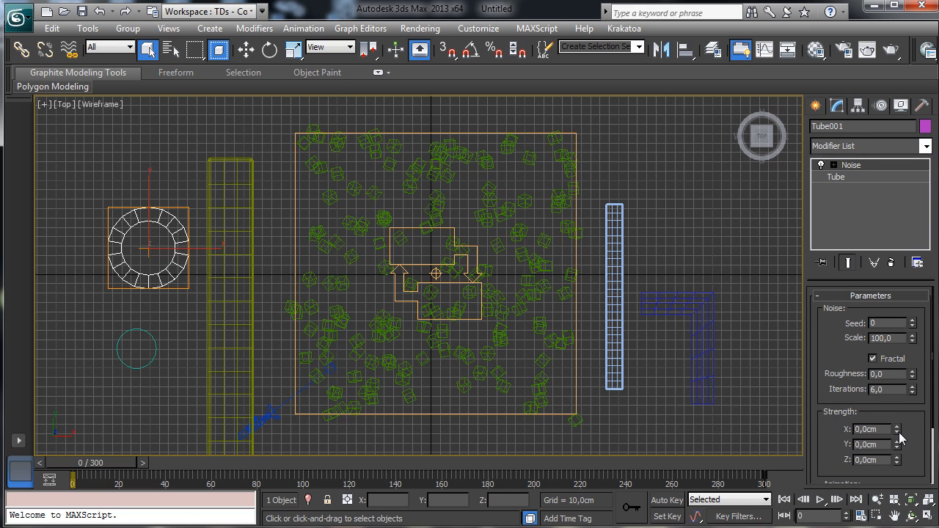
Set the tube's Noise strength to 10 cm in X, Y and Z
drag(896, 429, 886, 312)
drag(910, 268, 877, 294)
double_click(873, 429)
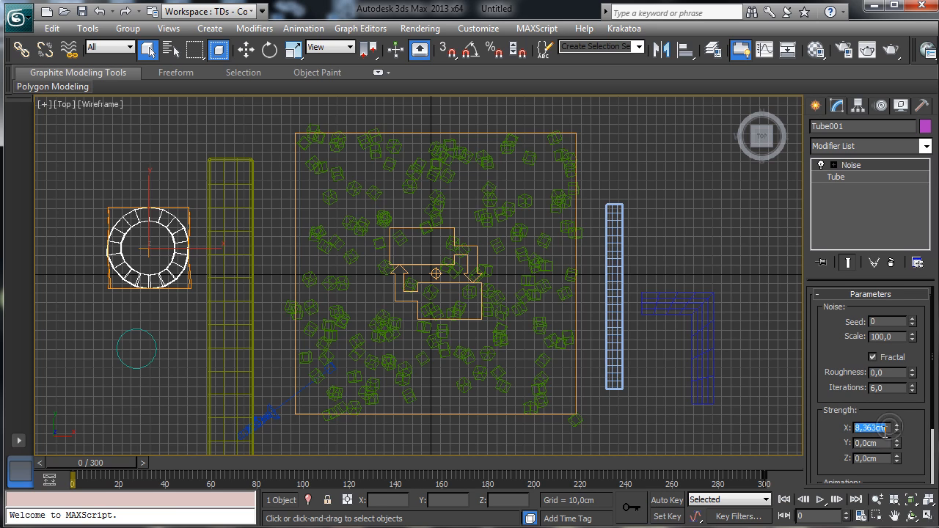
text(10)
key(Return)
double_click(880, 442)
text(10)
key(Return)
double_click(885, 458)
text(10)
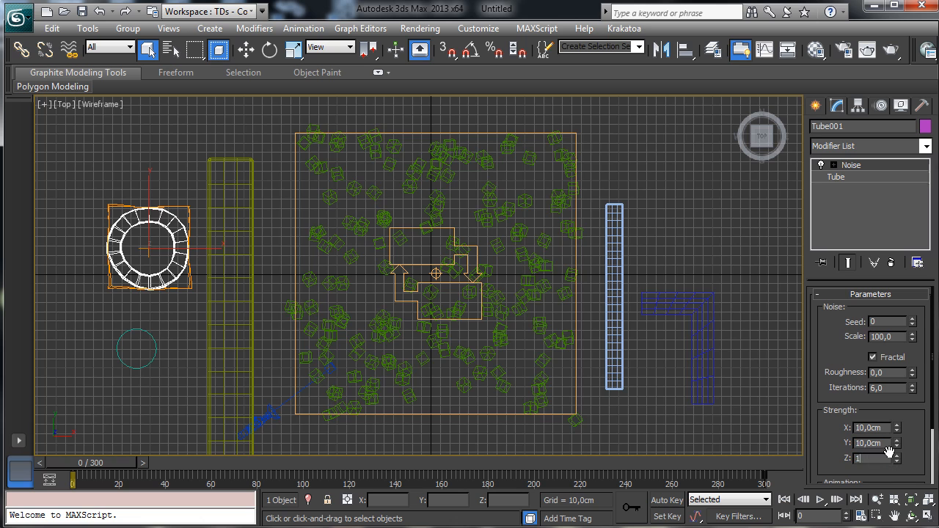
key(Return)
Restore the four-viewport layout with Perspective replacing the camera view, and set the tube's Noise X strength to 24 cm
click(928, 515)
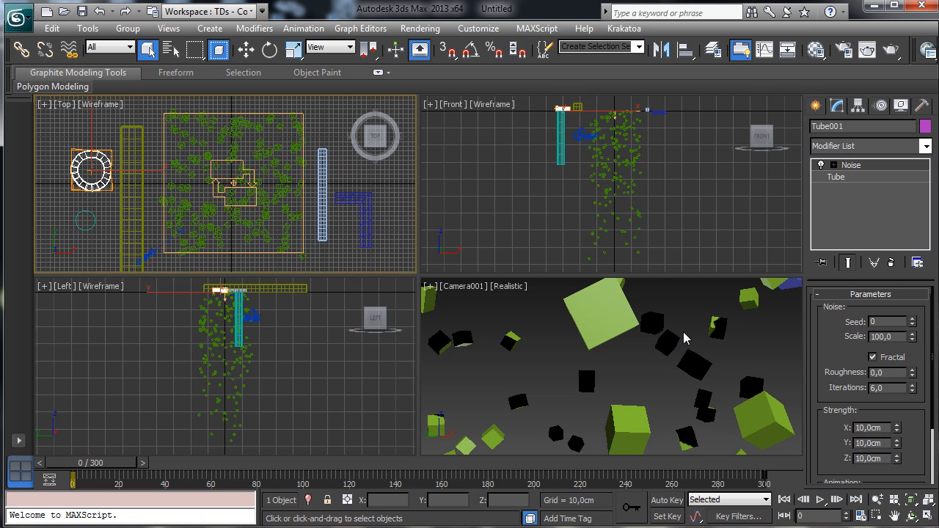
right_click(531, 287)
click(462, 289)
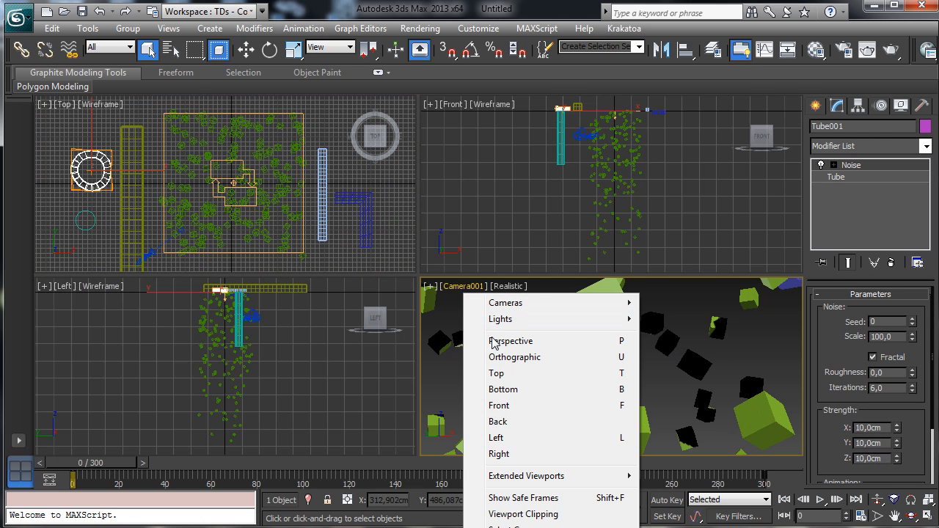
click(494, 339)
drag(910, 501, 910, 512)
click(912, 516)
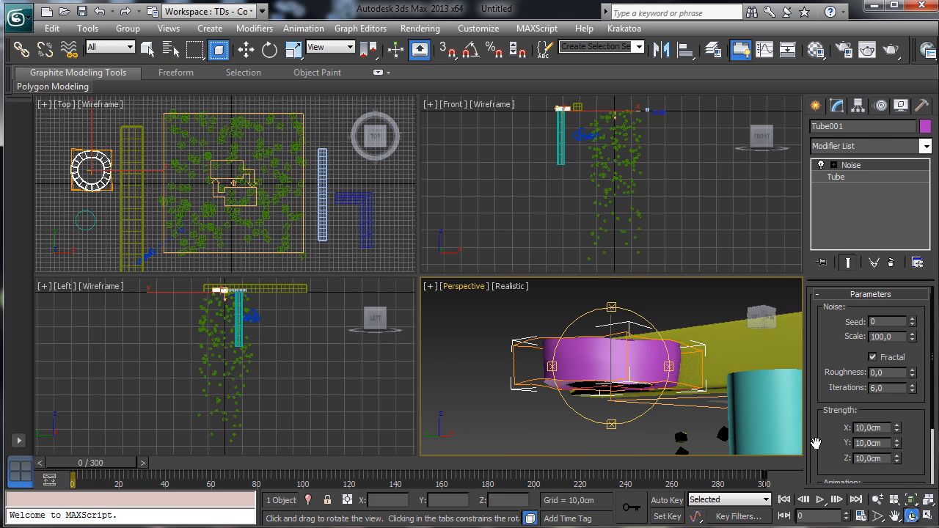
drag(599, 369, 730, 413)
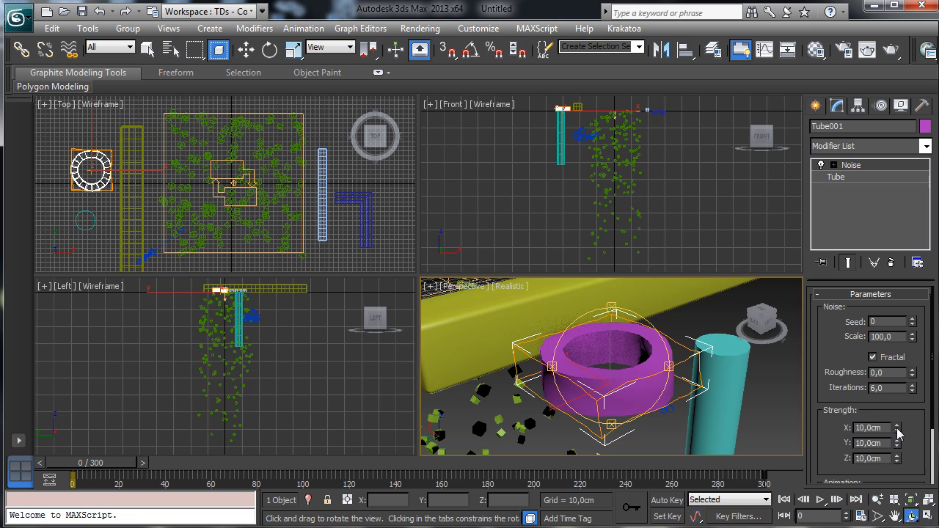
drag(898, 432, 908, 324)
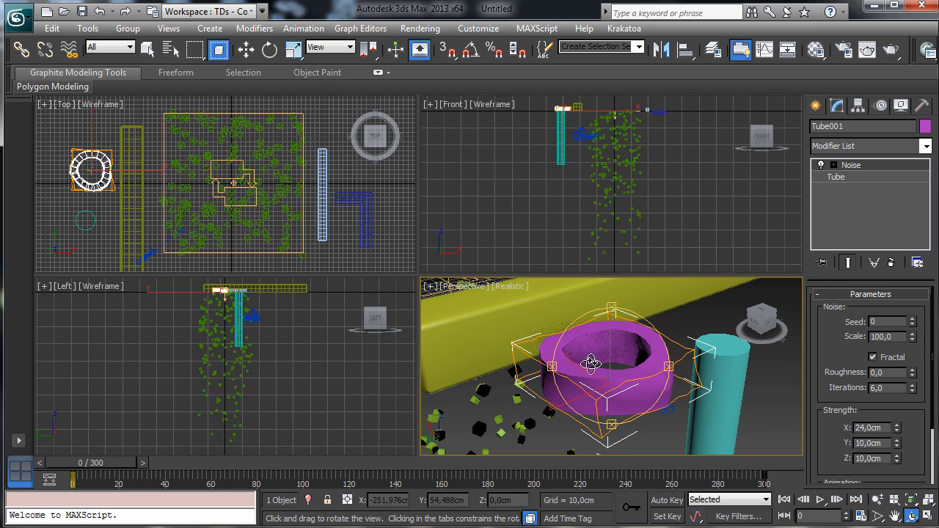
click(147, 48)
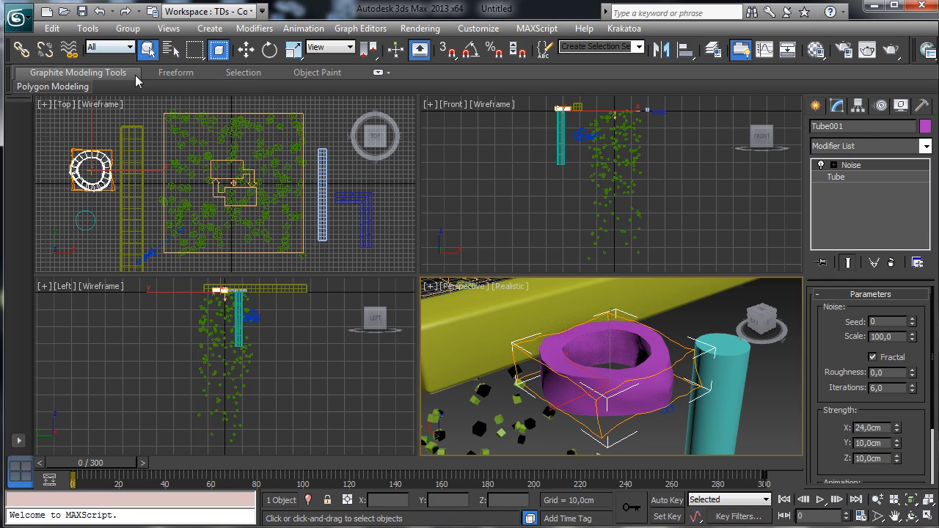
Copy the tube's Noise modifier and paste it onto the cylinder
click(80, 217)
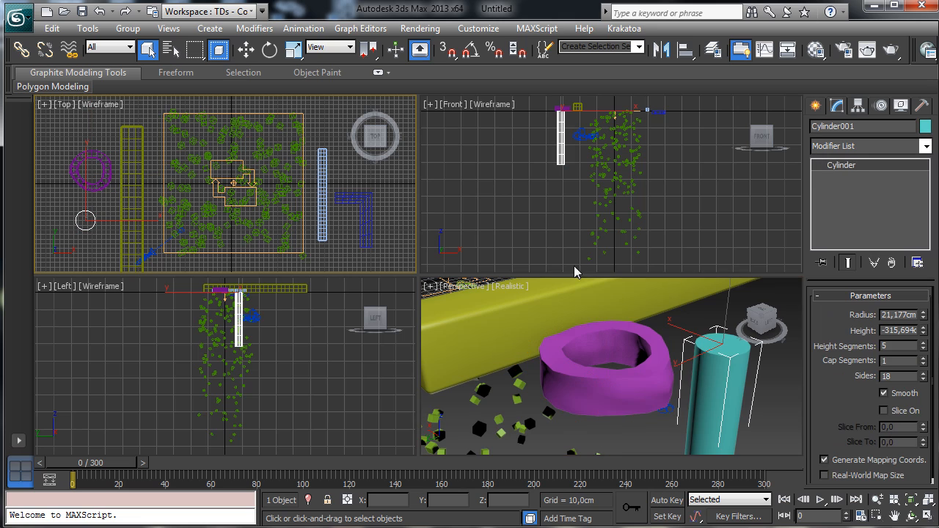
click(693, 374)
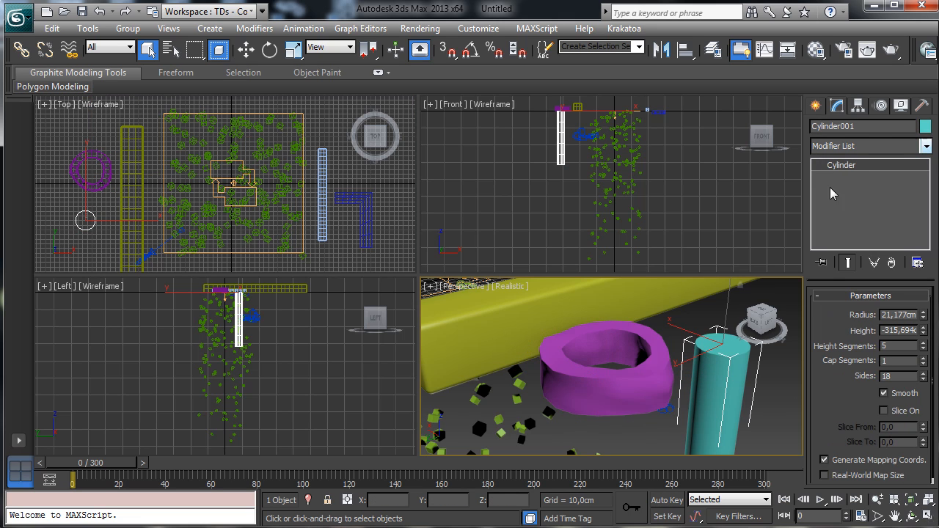
click(562, 360)
right_click(861, 166)
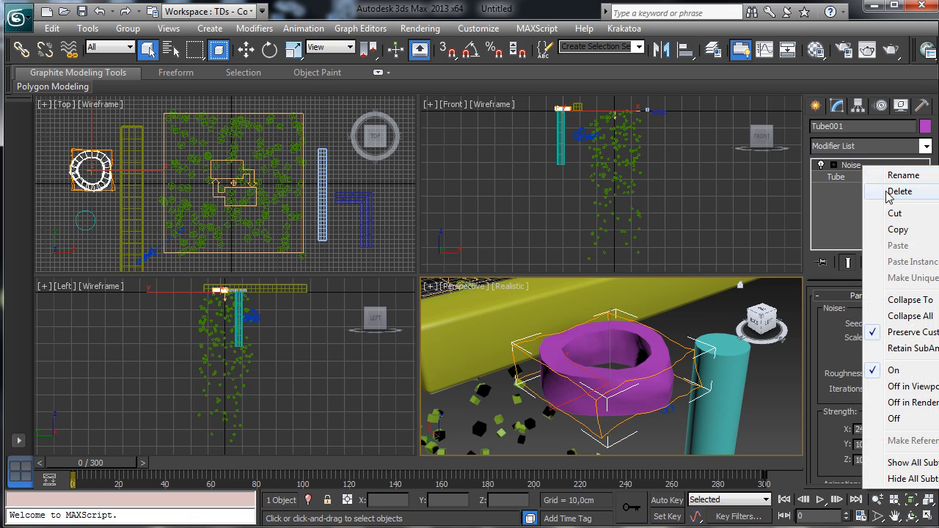
click(900, 231)
click(692, 385)
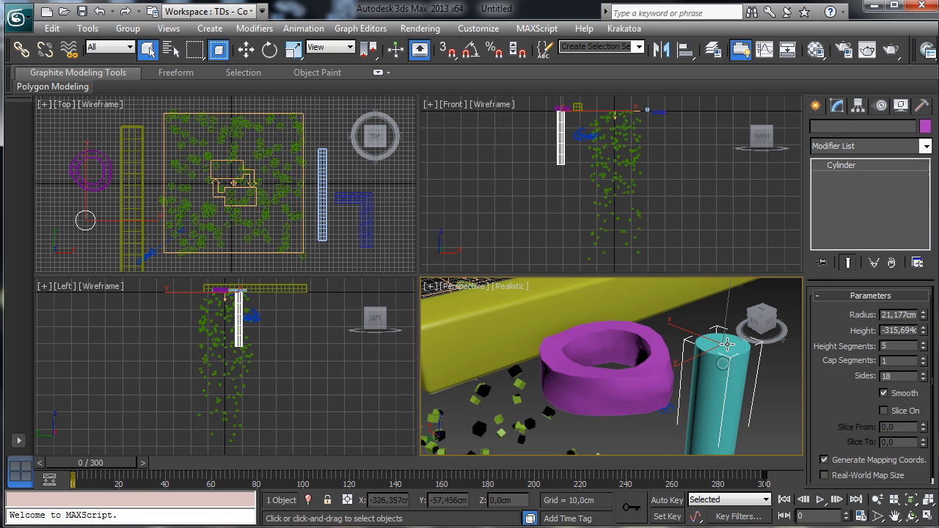
right_click(873, 167)
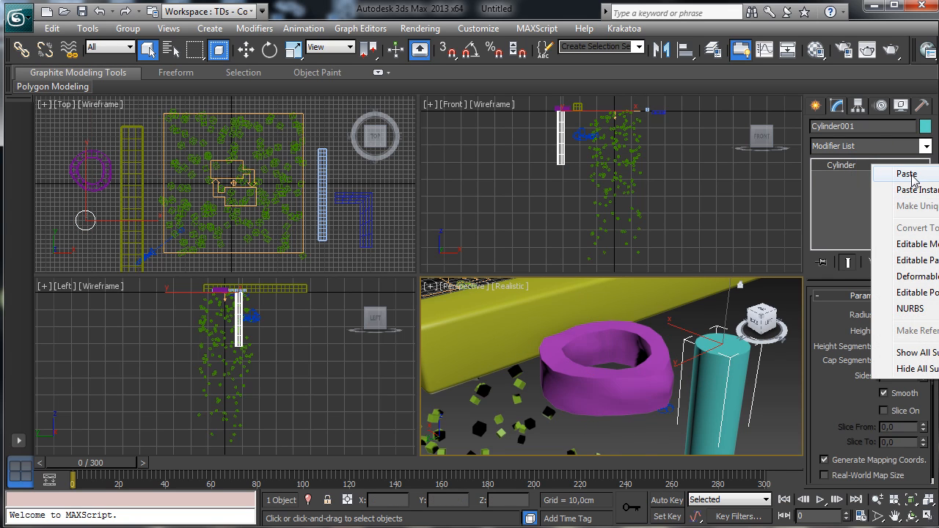
click(908, 175)
Set the cylinder's Noise strength to about 58.56 cm in X and 27.5 cm in Y
click(877, 499)
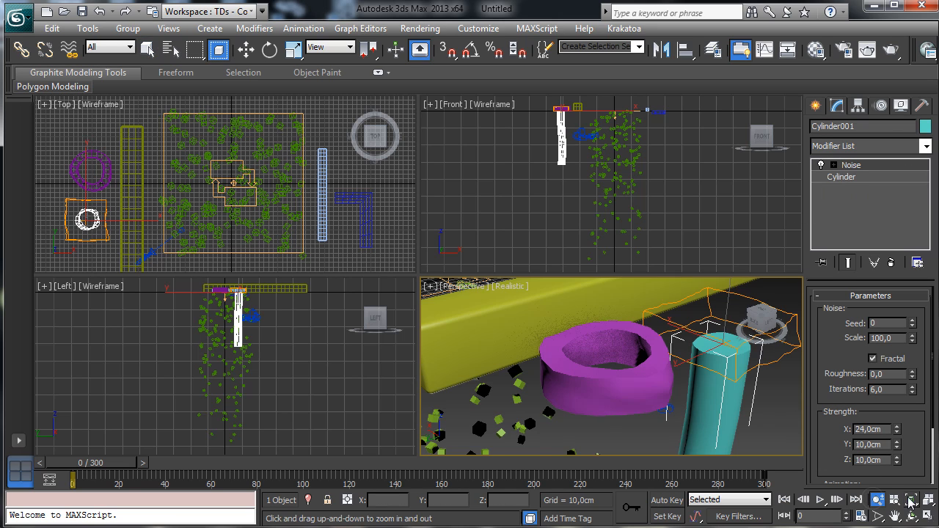
click(910, 501)
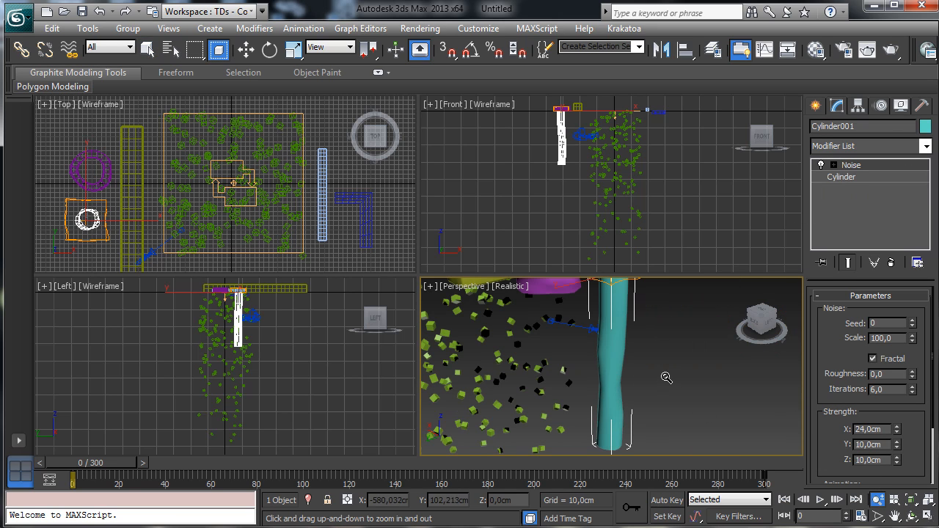
click(149, 49)
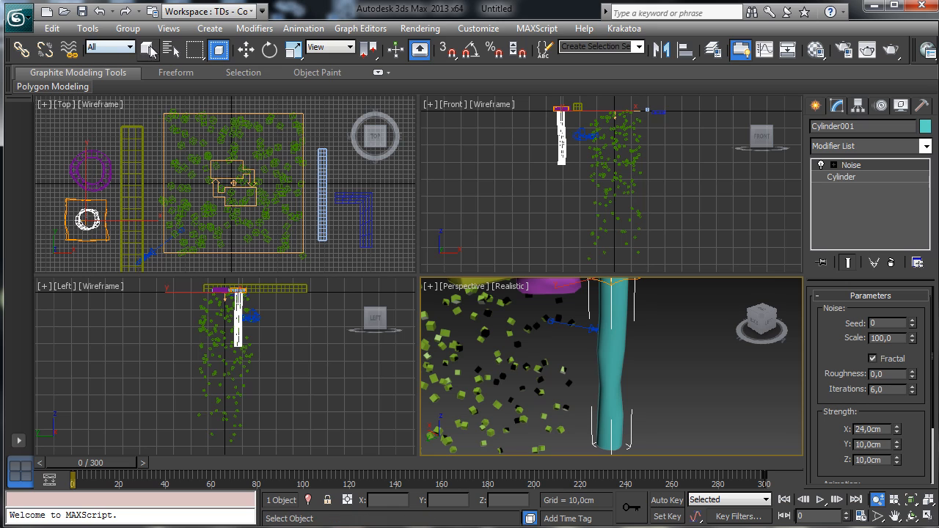
click(149, 49)
drag(897, 430, 908, 315)
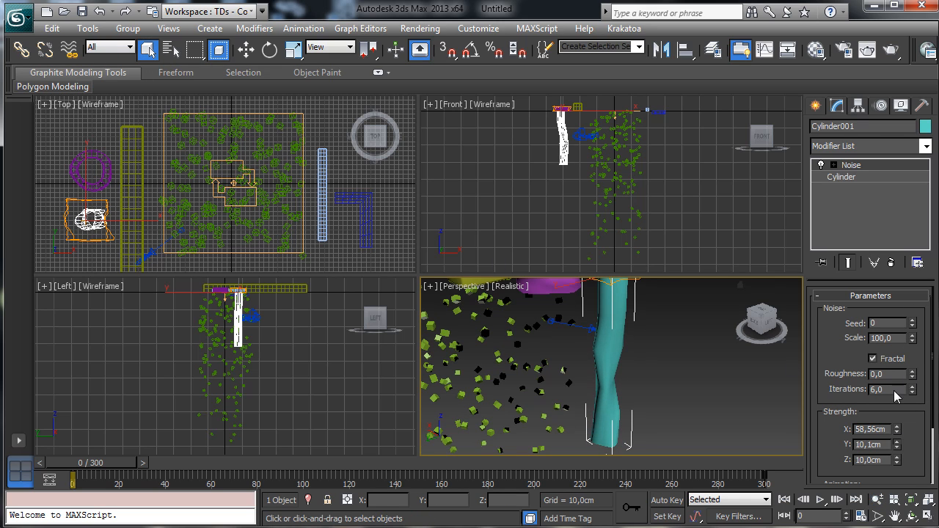
drag(895, 395, 890, 312)
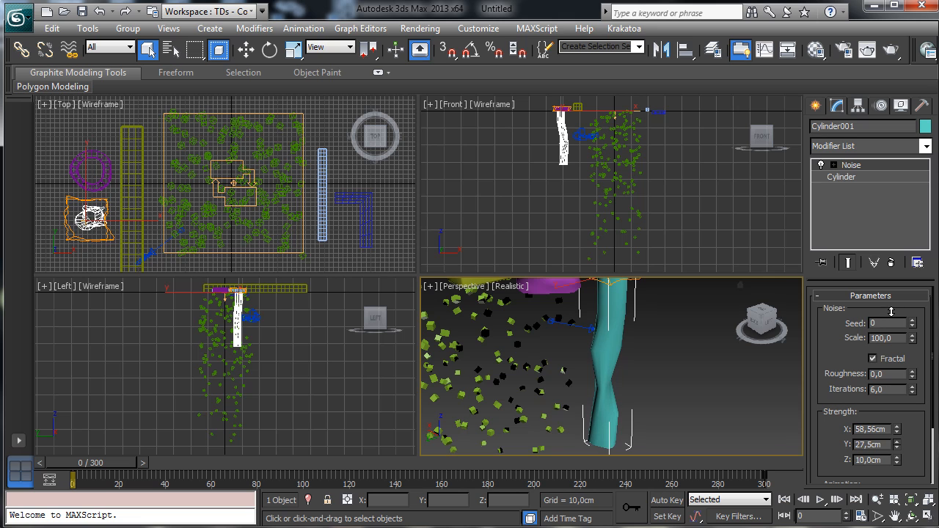
Paste the Noise as an instance onto the large ChamferBox and set its strength to about 43.1 cm in Y and 41.8 cm in Z
click(127, 151)
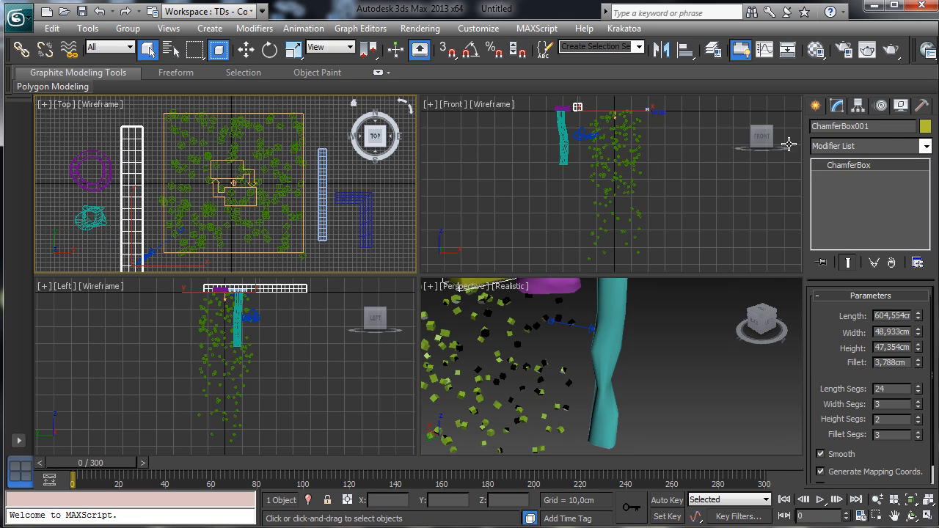
middle_click(657, 374)
key(z)
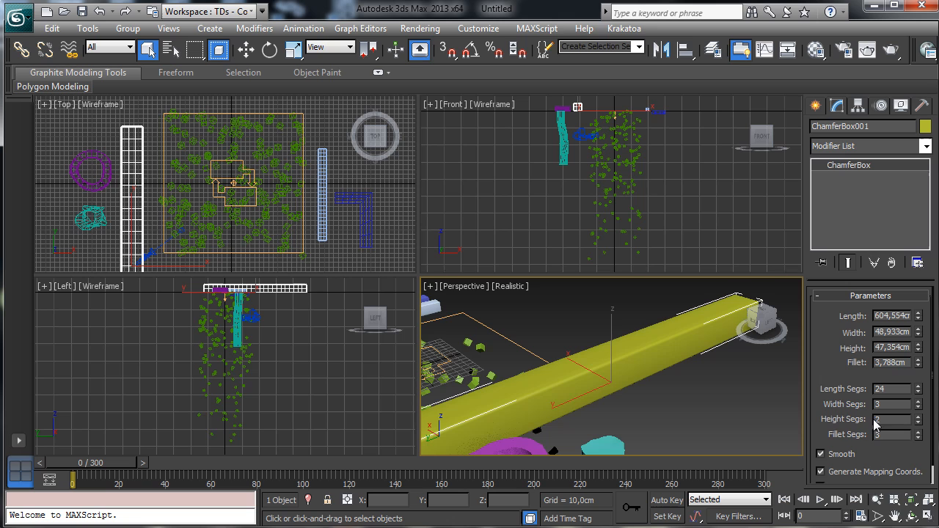
click(877, 501)
drag(640, 330, 647, 371)
right_click(843, 166)
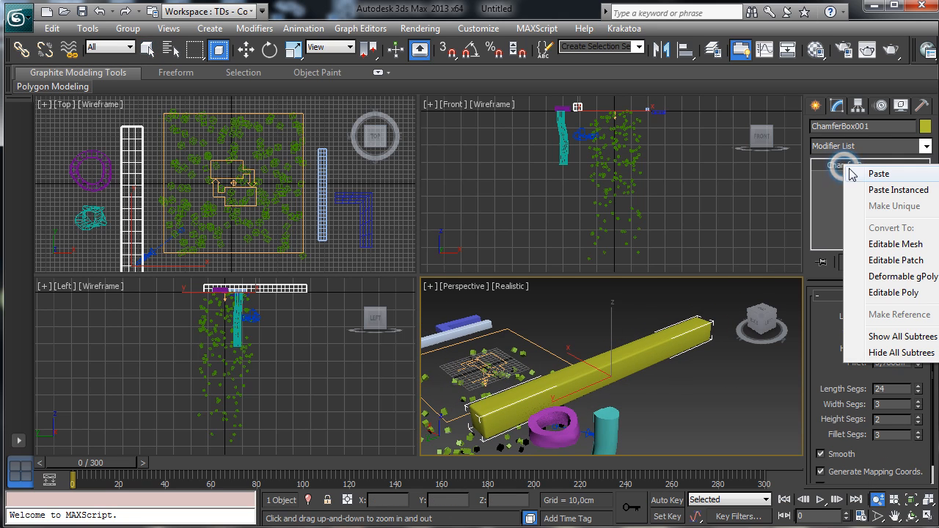
click(878, 190)
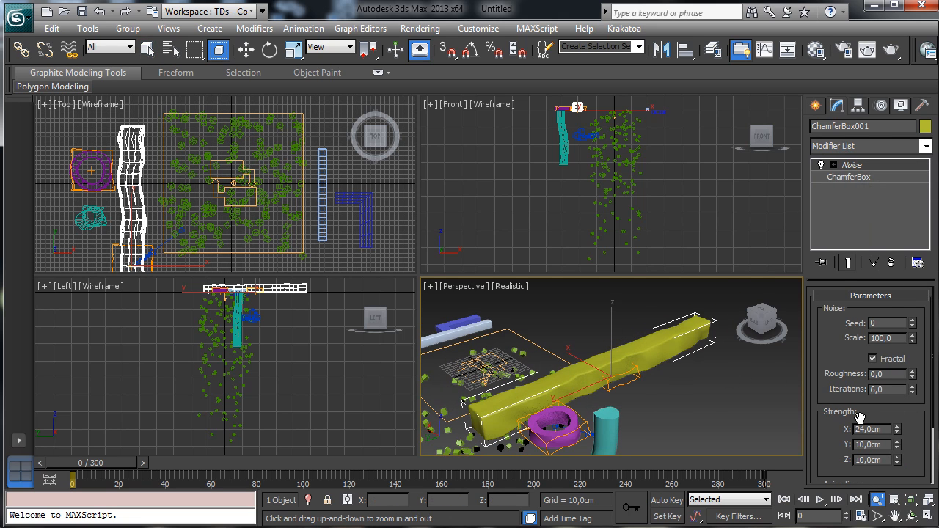
drag(897, 445, 890, 201)
drag(896, 460, 878, 233)
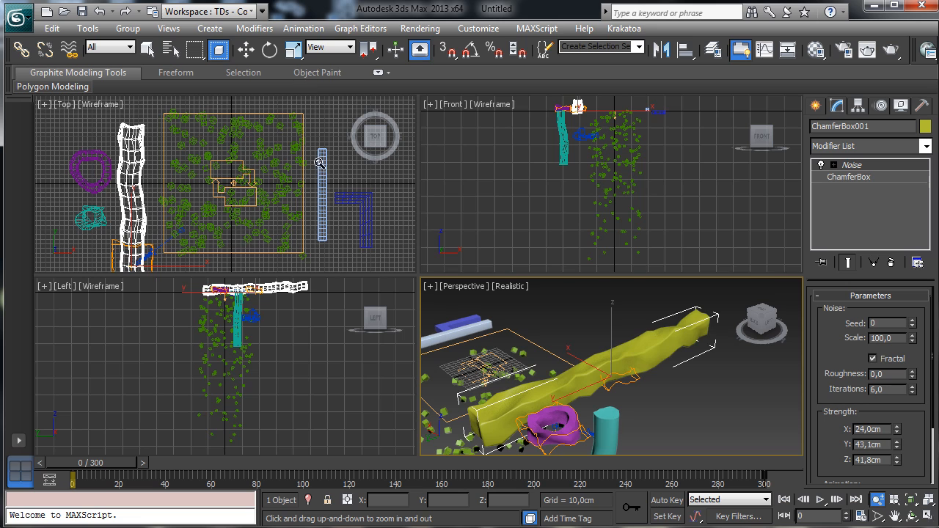
Paste a copy of the Noise modifier onto the thinner ChamferBox beside the emitter
click(148, 49)
click(322, 162)
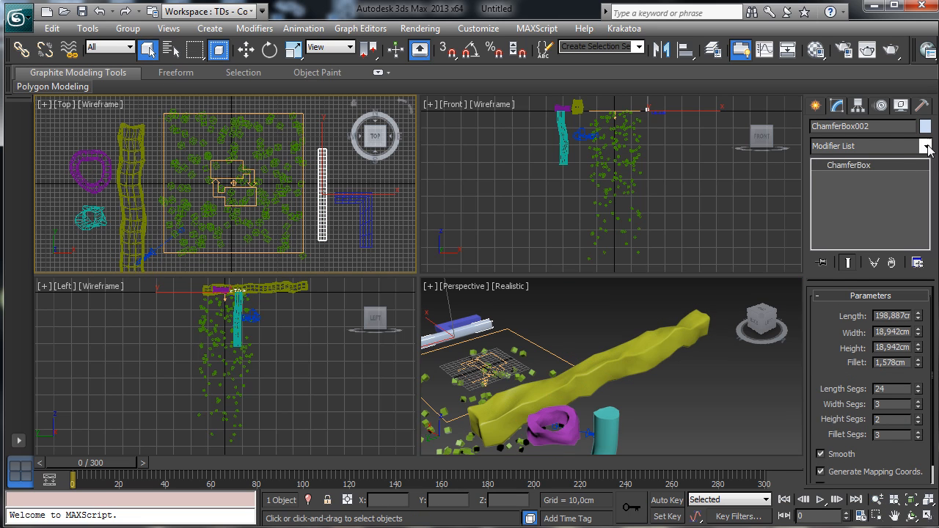
right_click(854, 168)
click(880, 176)
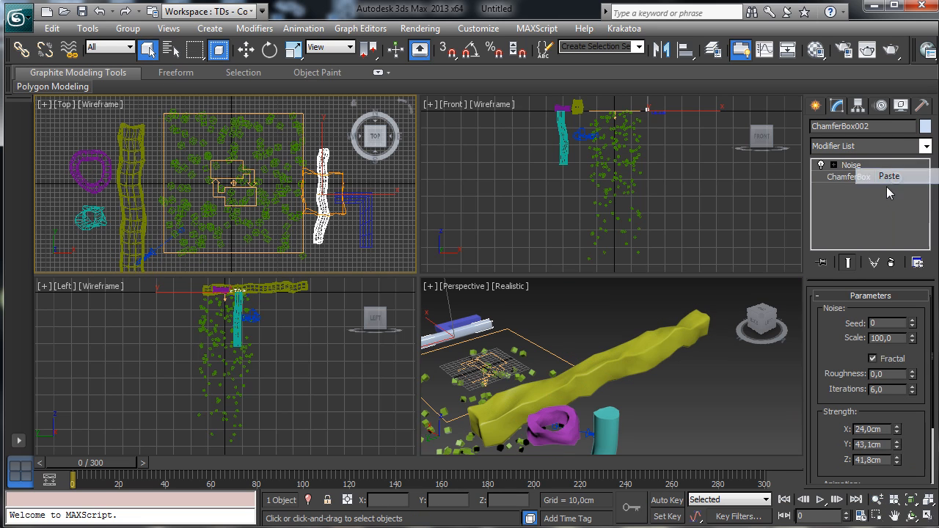
right_click(632, 358)
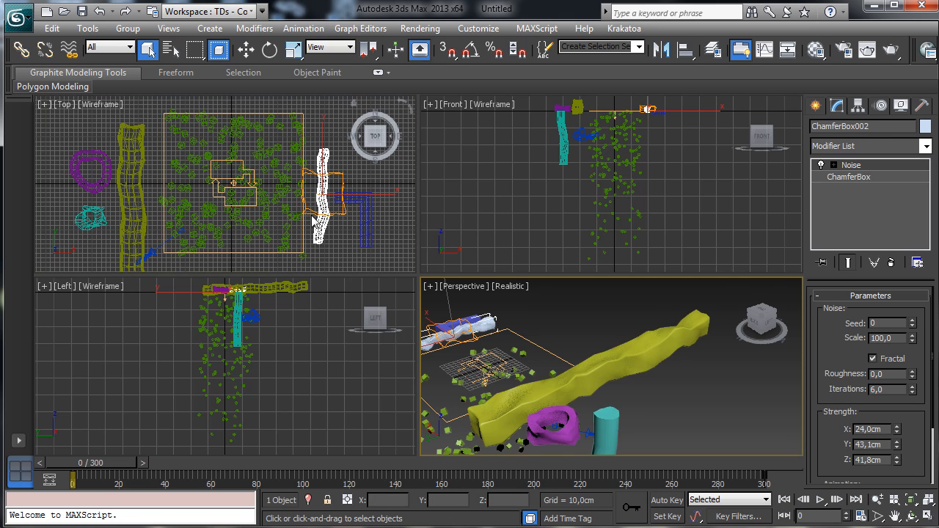
Paste a copy of the Noise modifier onto the L-Ext
click(370, 220)
right_click(693, 360)
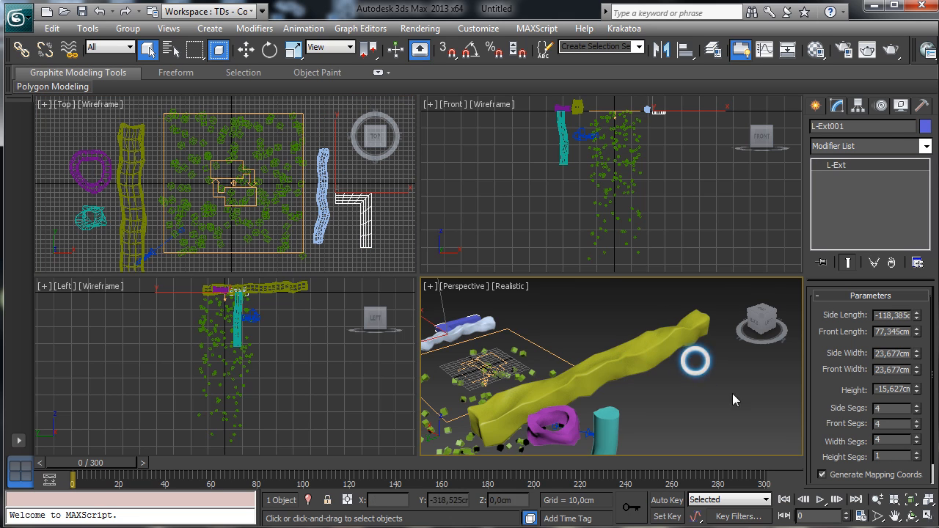
click(910, 500)
right_click(860, 166)
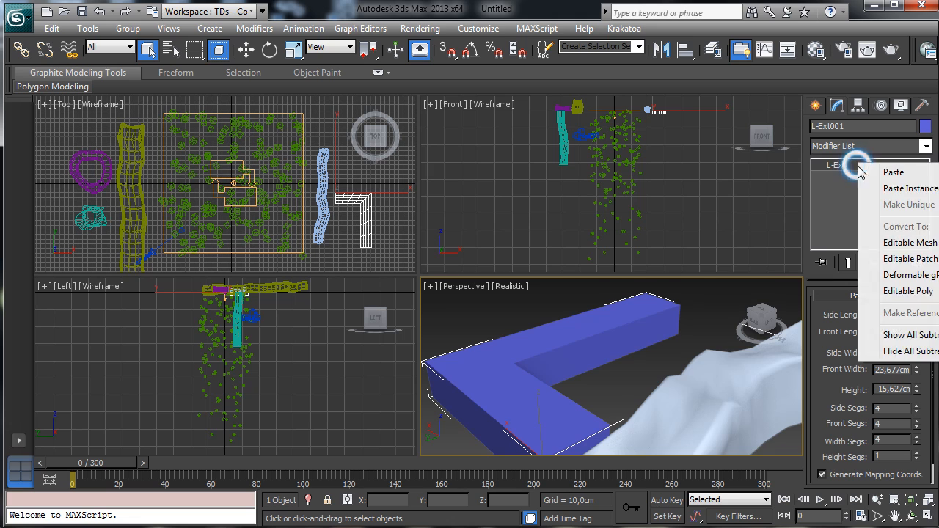
click(892, 173)
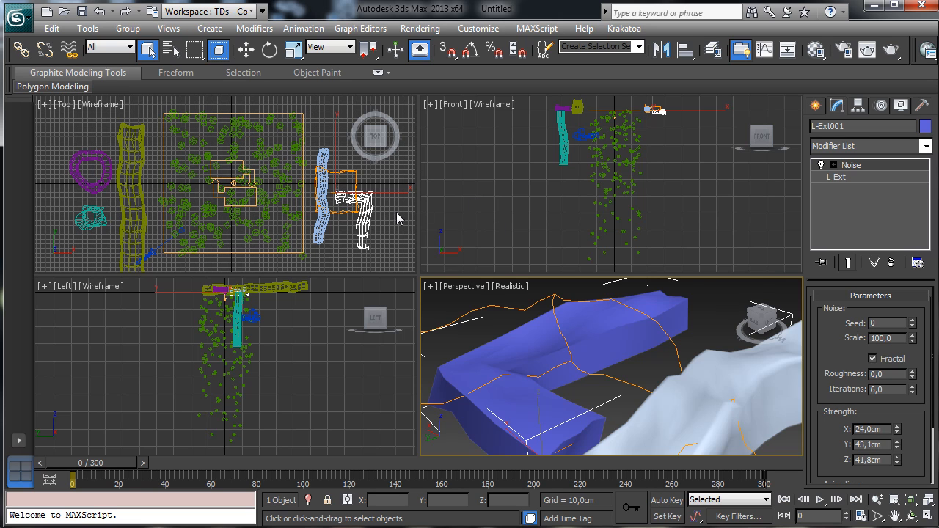
Group the L-Ext, both ChamferBoxes, the tube and the cylinder under the name Debris
ctrl+click(321, 220)
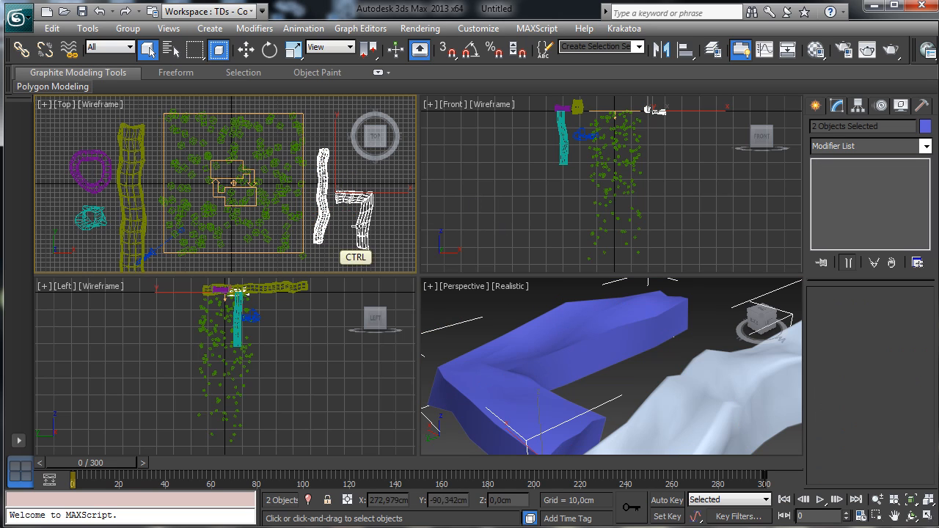
ctrl+click(126, 146)
ctrl+click(82, 222)
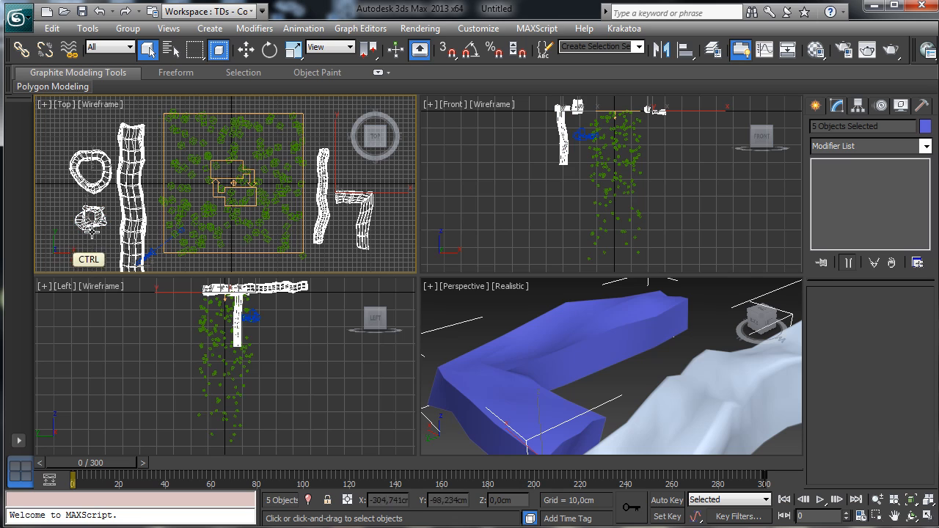
click(131, 33)
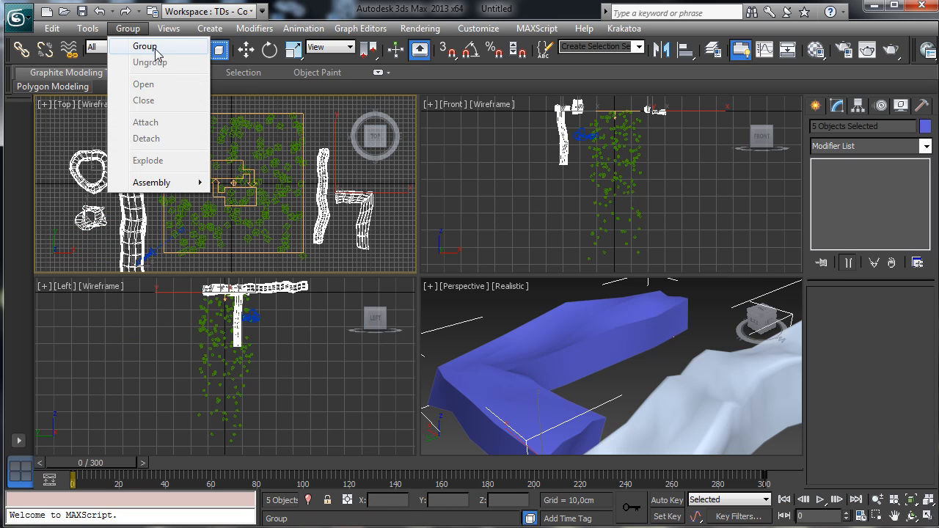
click(150, 46)
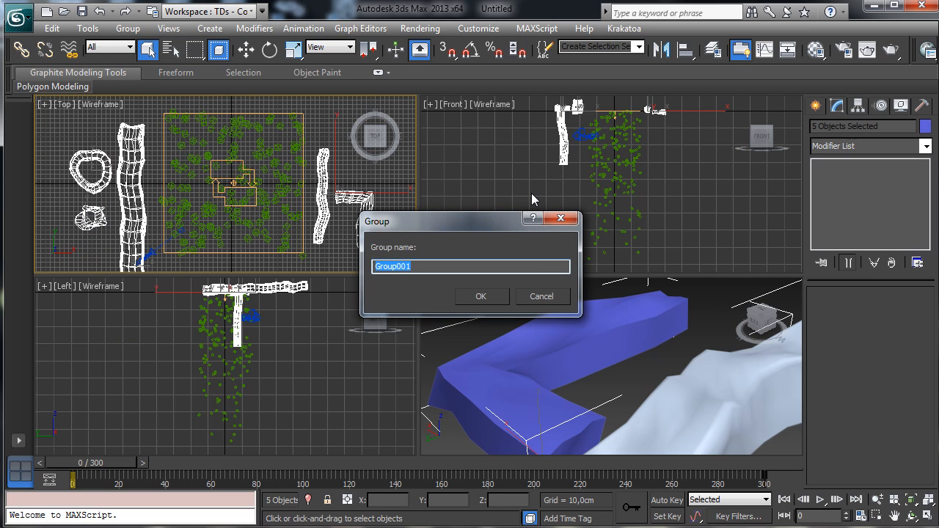
text(Debris)
key(Return)
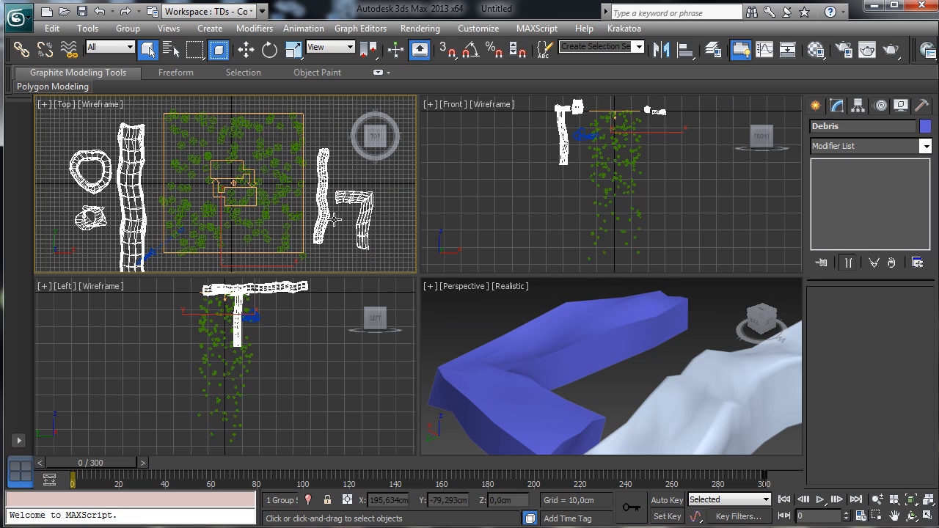
Select the particle source and show the Camera001 view maximized in place of the Perspective view
click(236, 176)
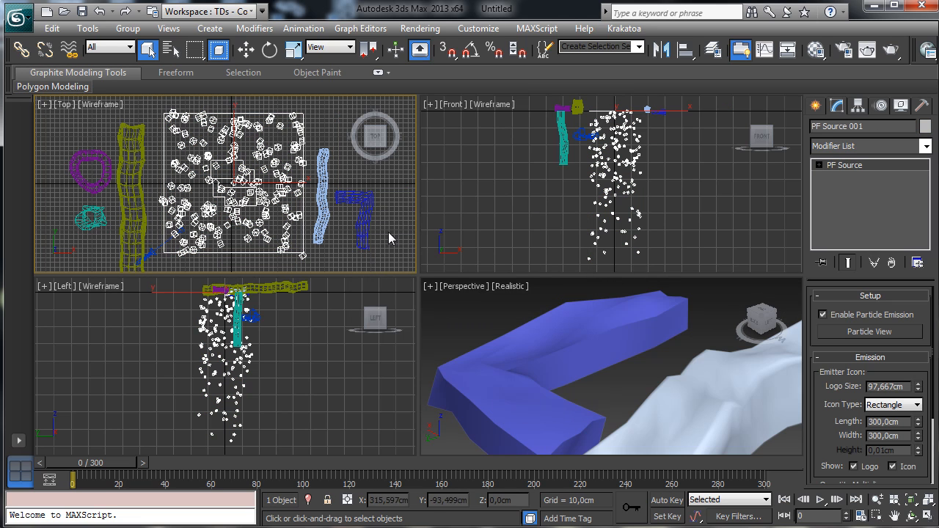
middle_click(465, 290)
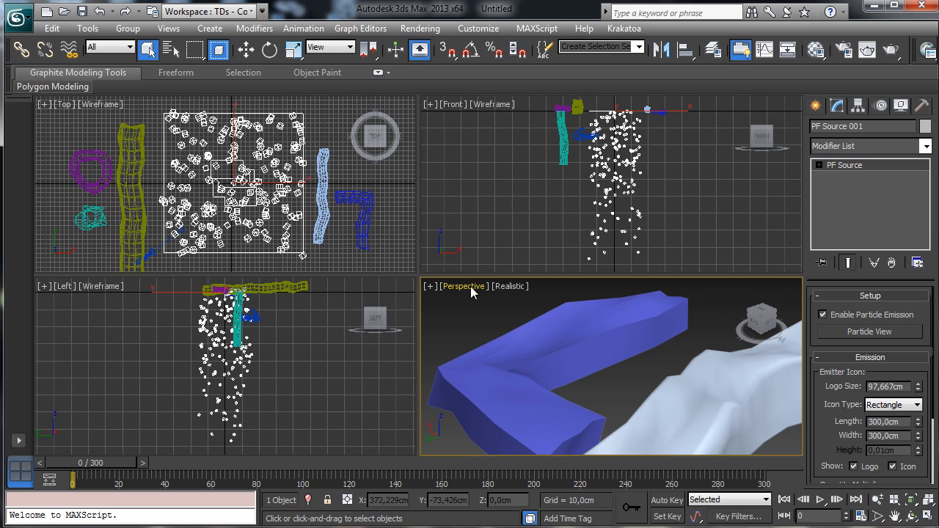
click(470, 286)
mouse_move(480, 306)
click(409, 304)
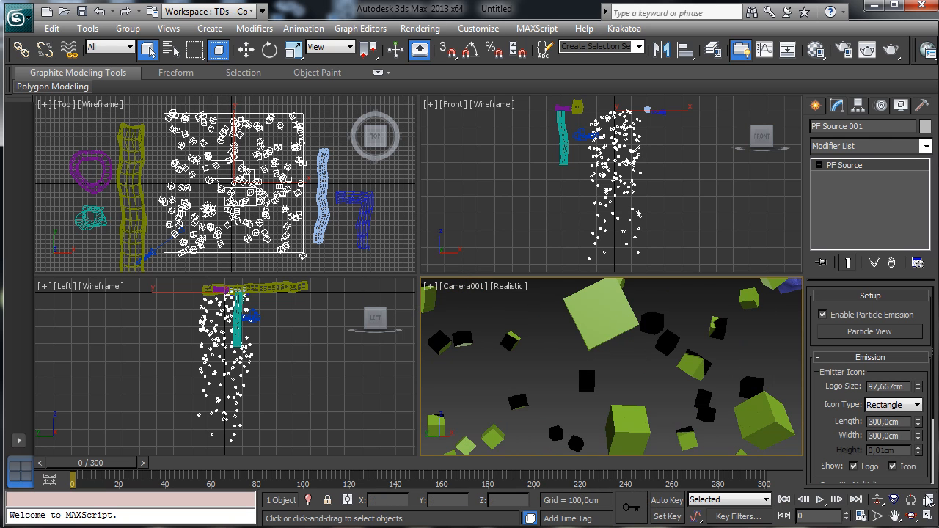
click(928, 499)
Replace the Shape operator in Event 001 with a Shape Instance operator in Particle View
click(905, 334)
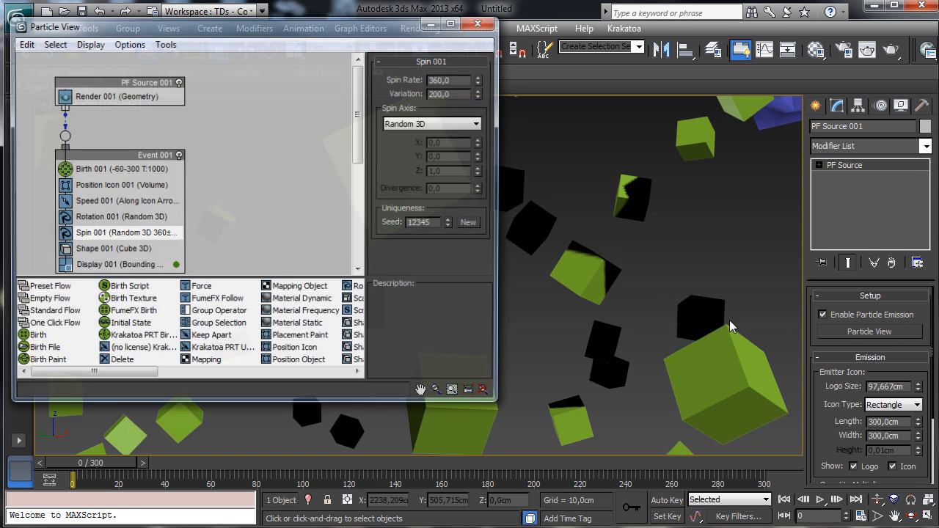
click(187, 375)
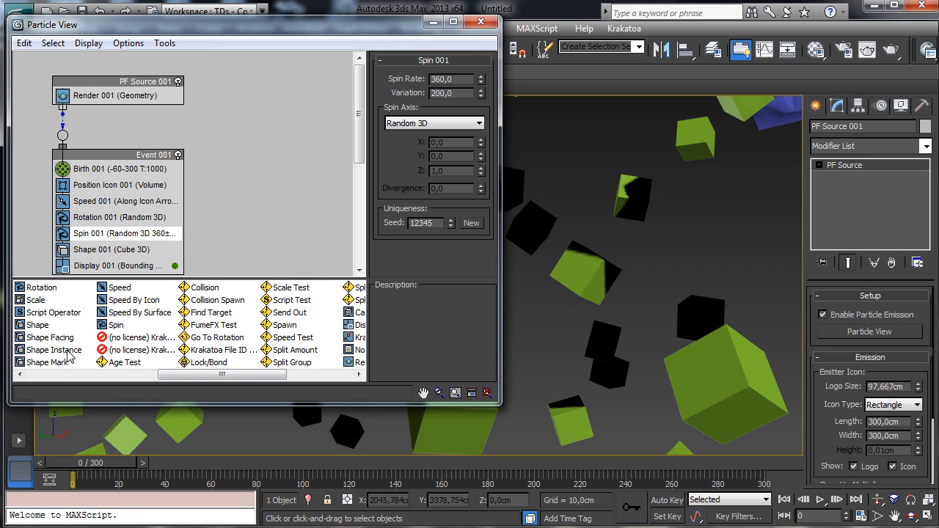
drag(68, 355, 143, 250)
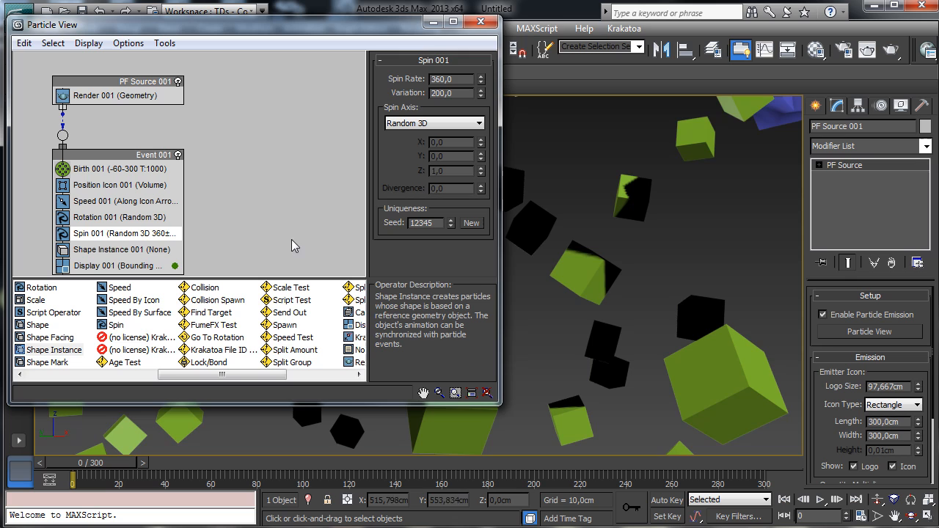
click(112, 250)
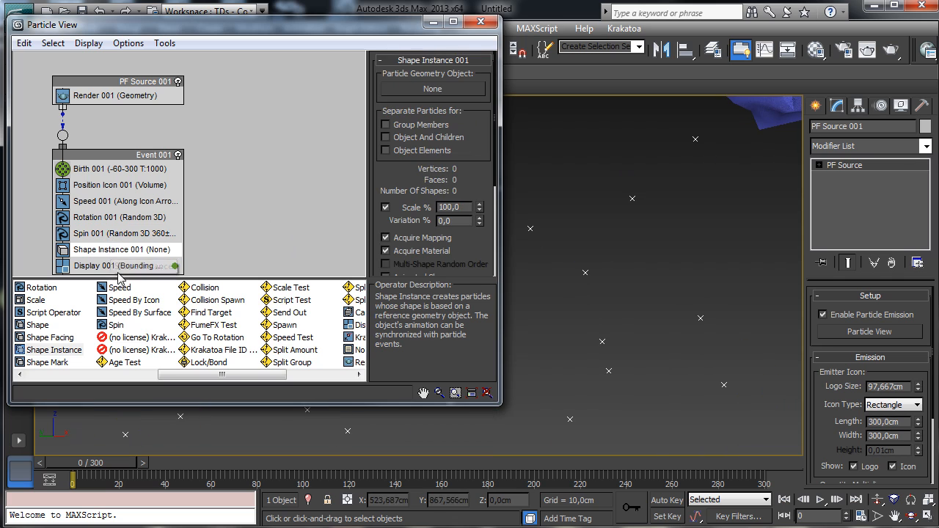
Assign the Debris group as the Shape Instance's particle geometry and separate the particles by group members
click(437, 91)
click(769, 115)
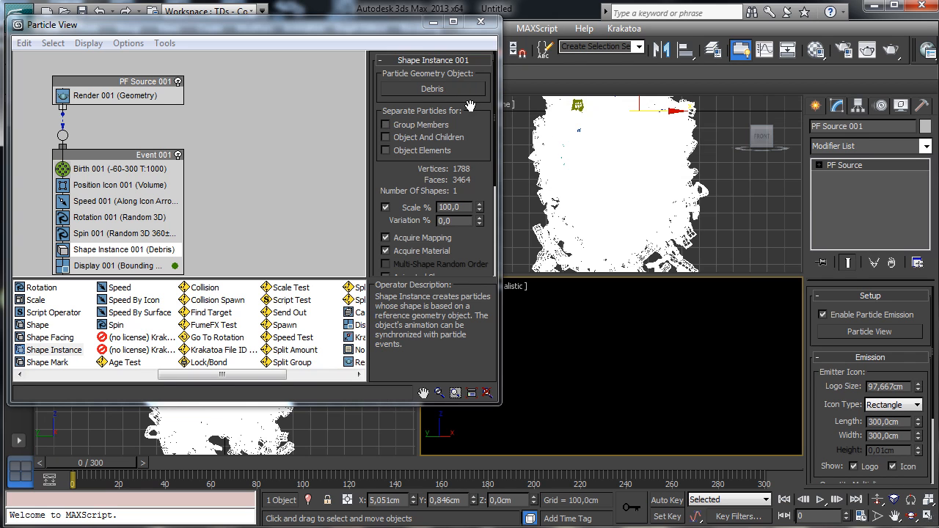
click(403, 126)
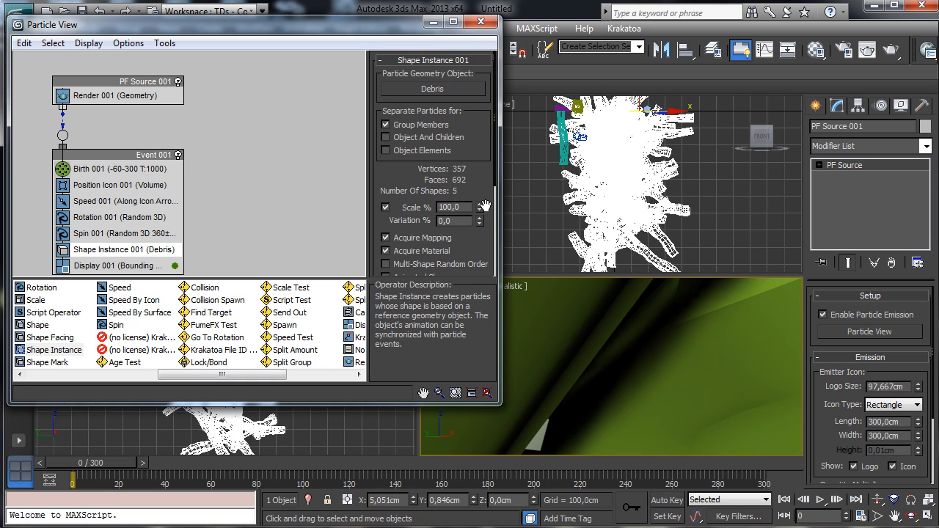
Set the Shape Instance's scale to 7% and its scale variation to 45%
drag(481, 209, 486, 273)
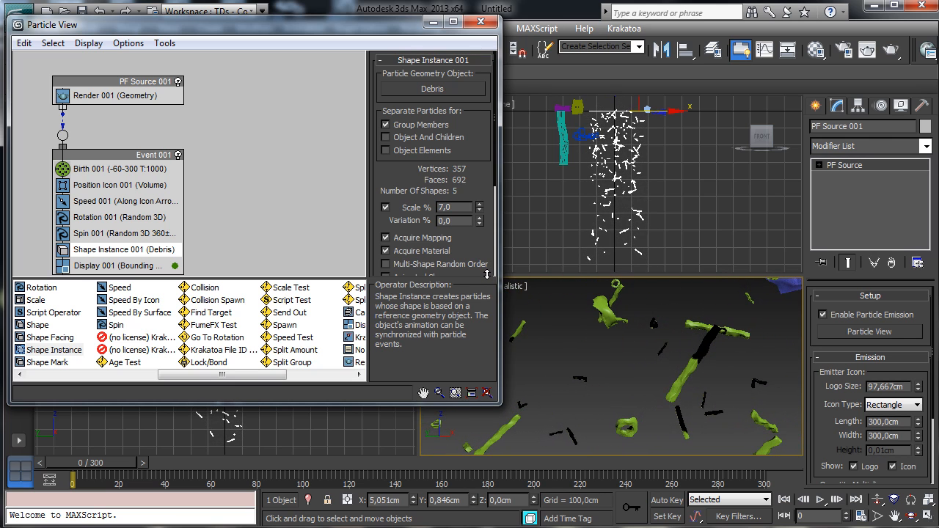
click(454, 220)
text(35)
key(Return)
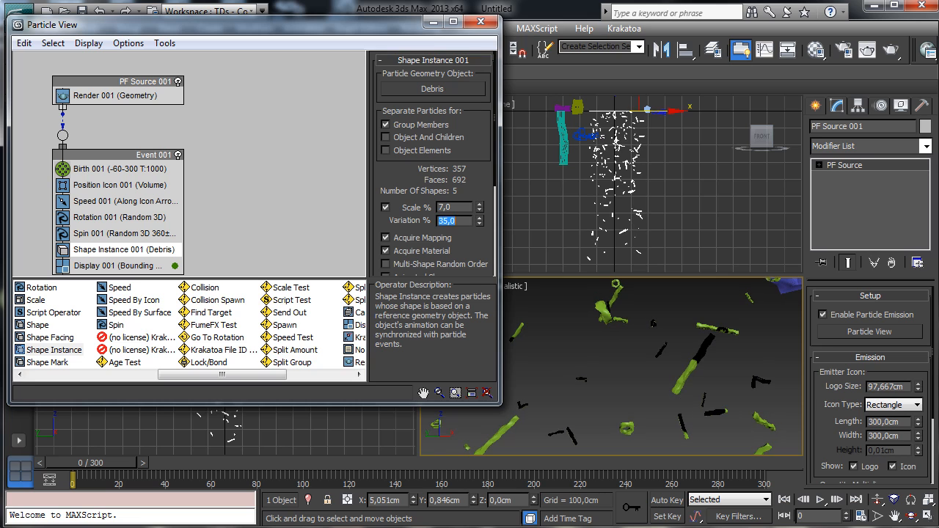
text(45)
key(Return)
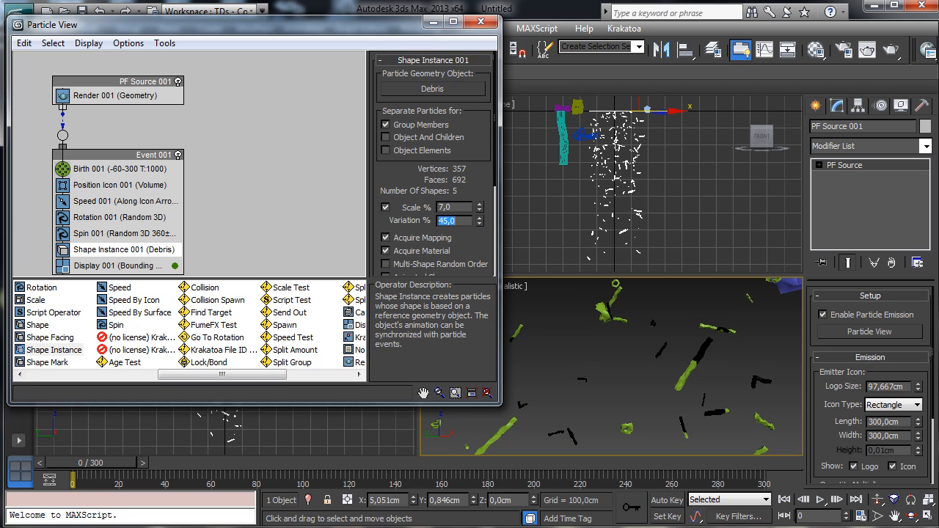
Enable Multi-Shape Random Order for the Shape Instance and close Particle View
drag(95, 468, 44, 462)
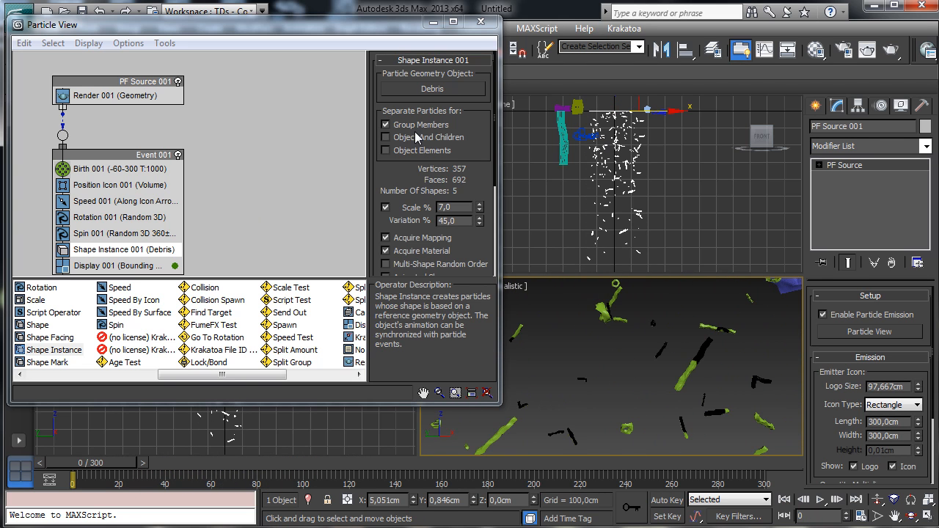
click(386, 264)
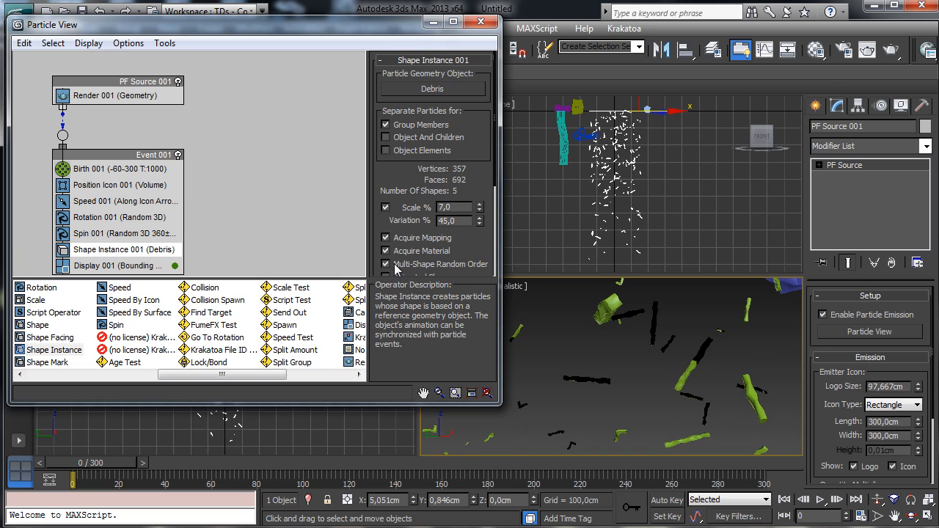
click(480, 22)
Scrub through the animation in the maximized camera view to examine the falling debris, and return to frame 0
click(928, 516)
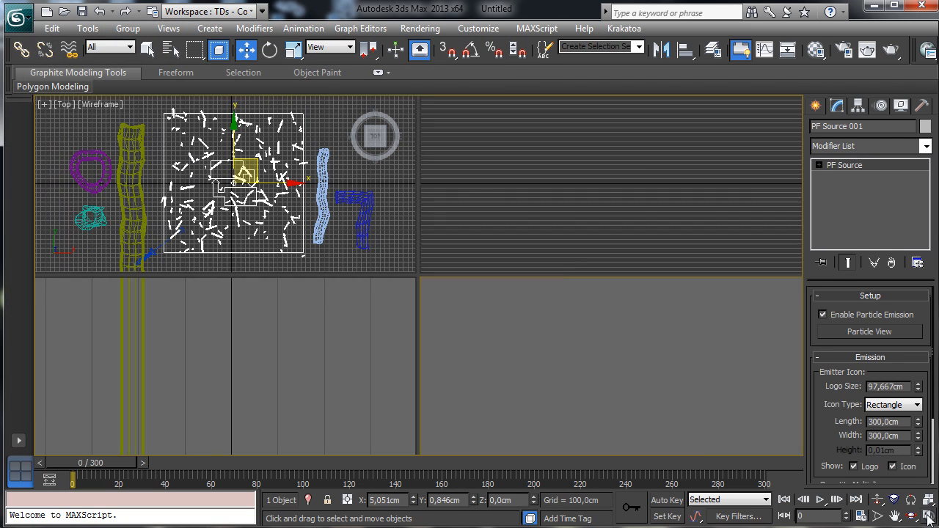
drag(95, 469, 521, 480)
key(Home)
key(w)
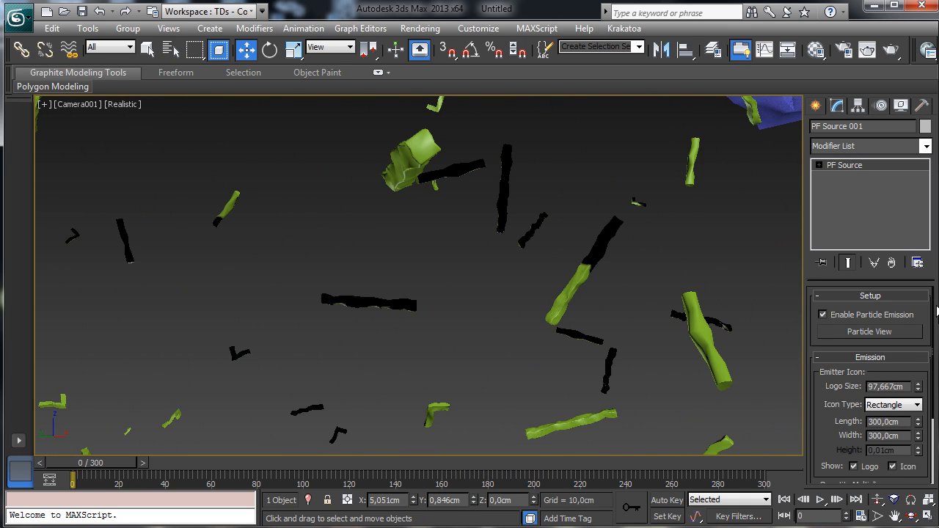
Set the Spin operator's spin rate to 500 and scrub the animation to check the tumbling debris
click(869, 331)
click(103, 234)
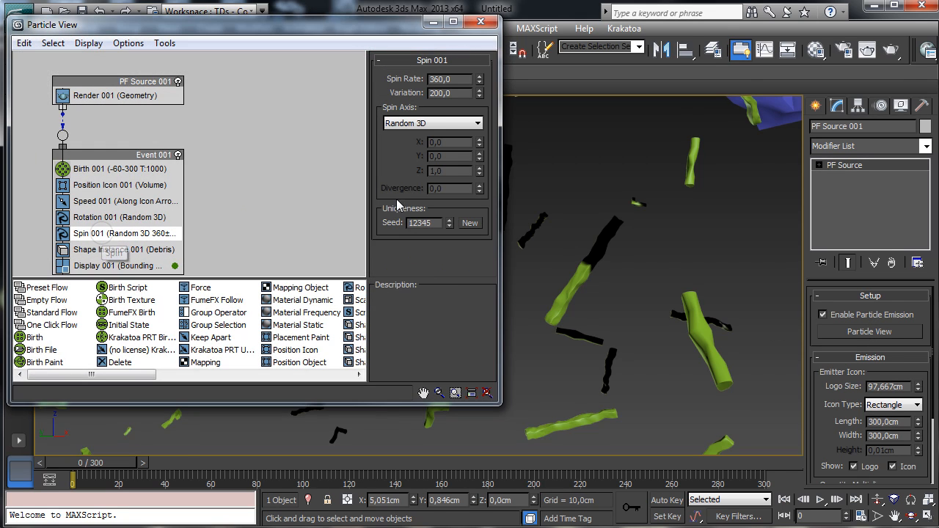
double_click(461, 78)
text(5)
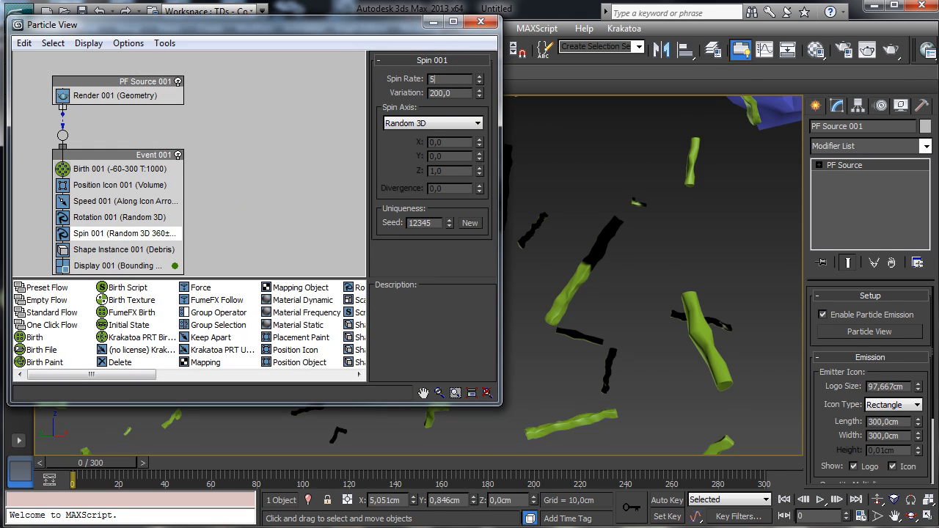
text(00)
key(Return)
click(481, 21)
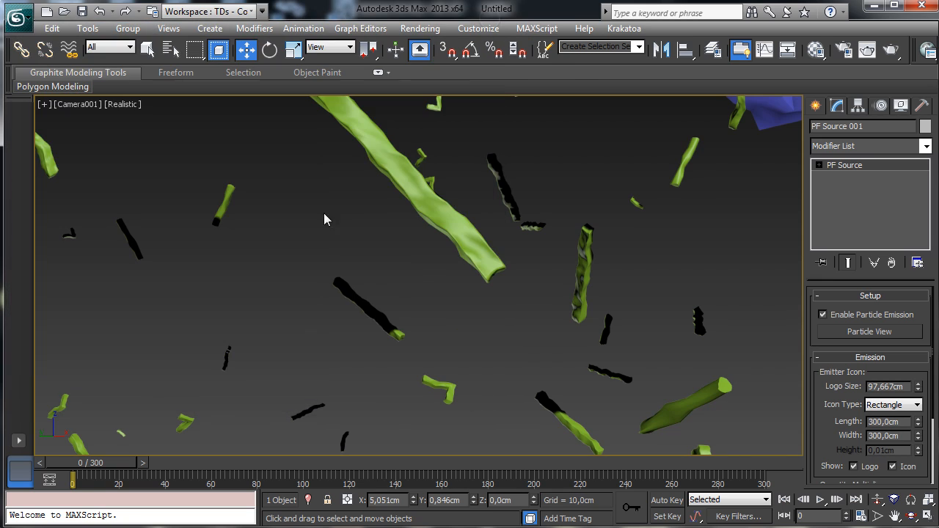
mouse_move(87, 469)
mouse_down()
mouse_move(391, 447)
mouse_move(483, 455)
mouse_move(81, 458)
mouse_up()
mouse_move(2, 432)
mouse_down()
mouse_move(145, 428)
mouse_move(264, 447)
mouse_move(1, 418)
mouse_up()
key(w)
Turn off Renderable in the object properties of the source Debris group
click(774, 113)
right_click(749, 121)
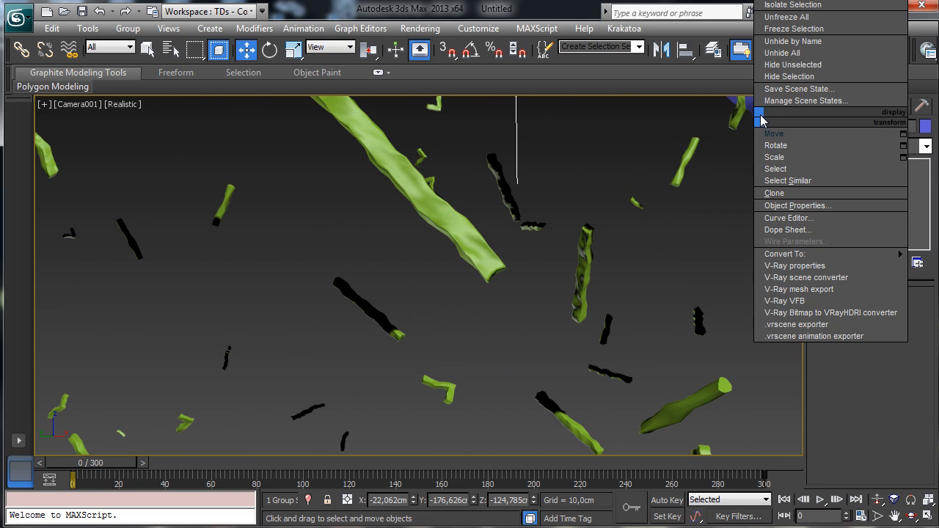
click(796, 203)
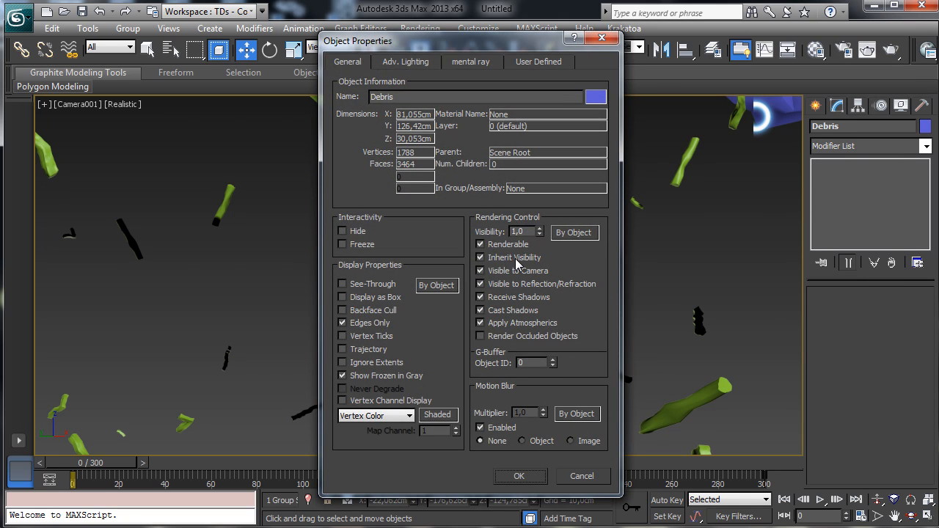
click(511, 249)
click(521, 477)
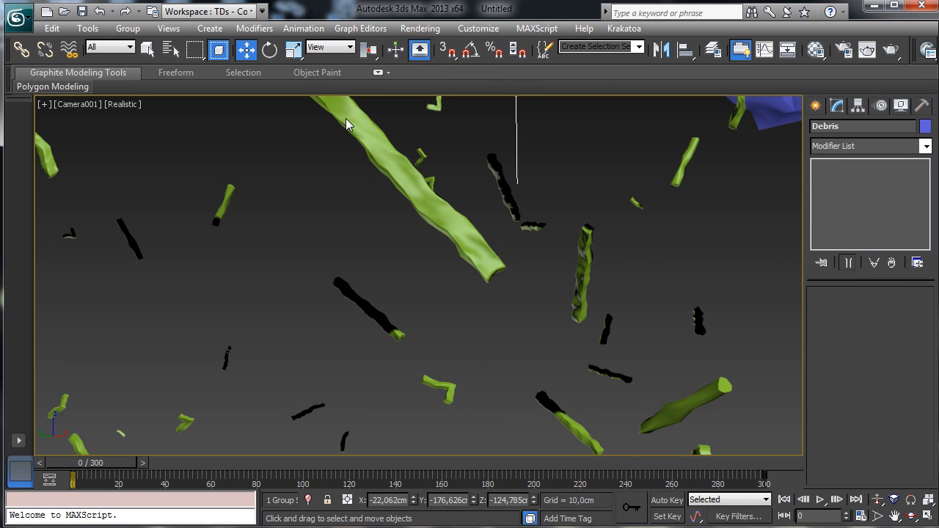
Start saving the scene under a new name and browse to the Tutorials folder within Dropbox on drive D
click(16, 17)
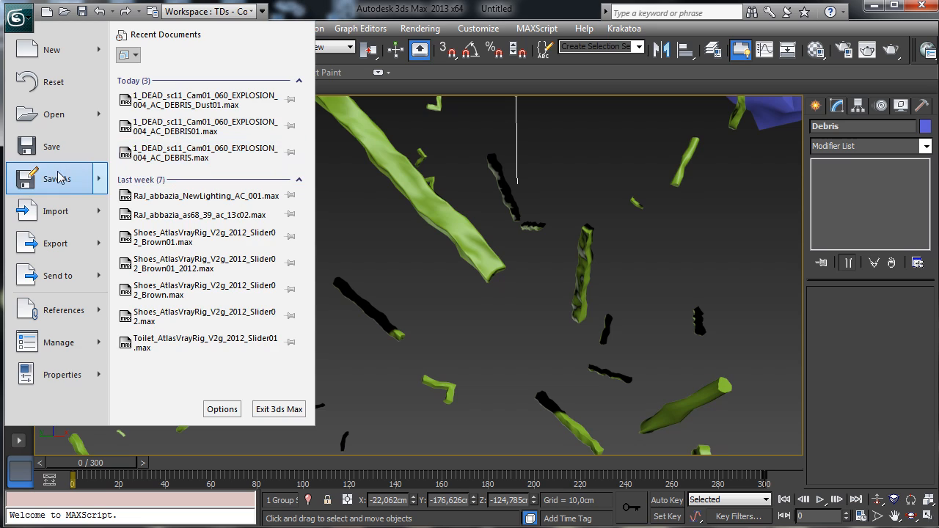
click(63, 178)
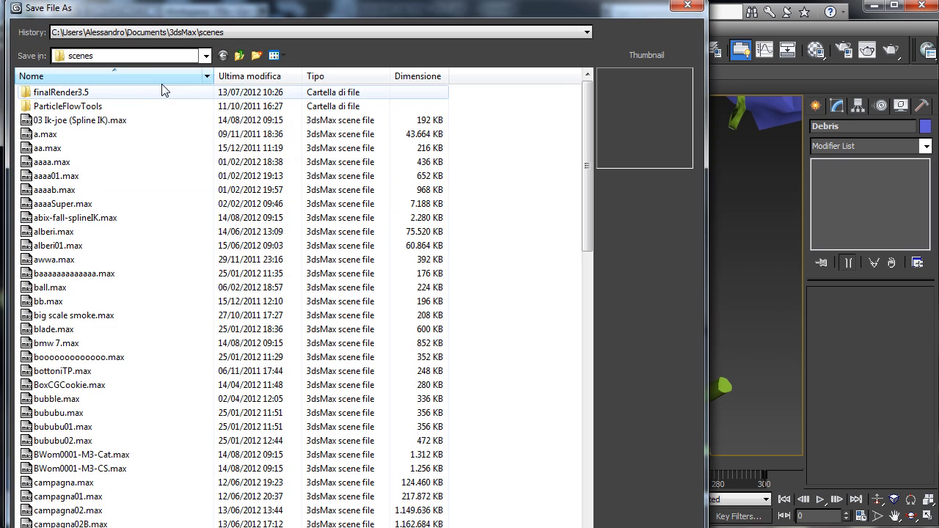
click(147, 57)
click(118, 190)
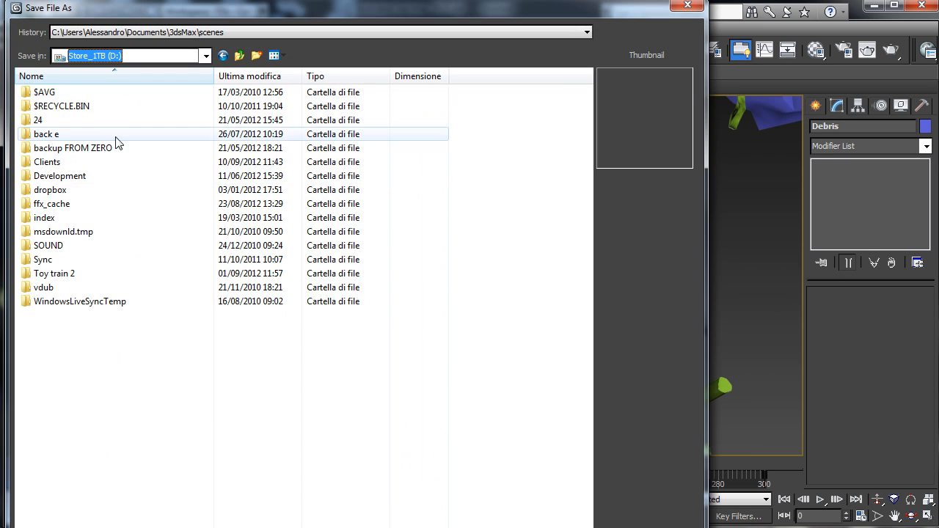
double_click(66, 189)
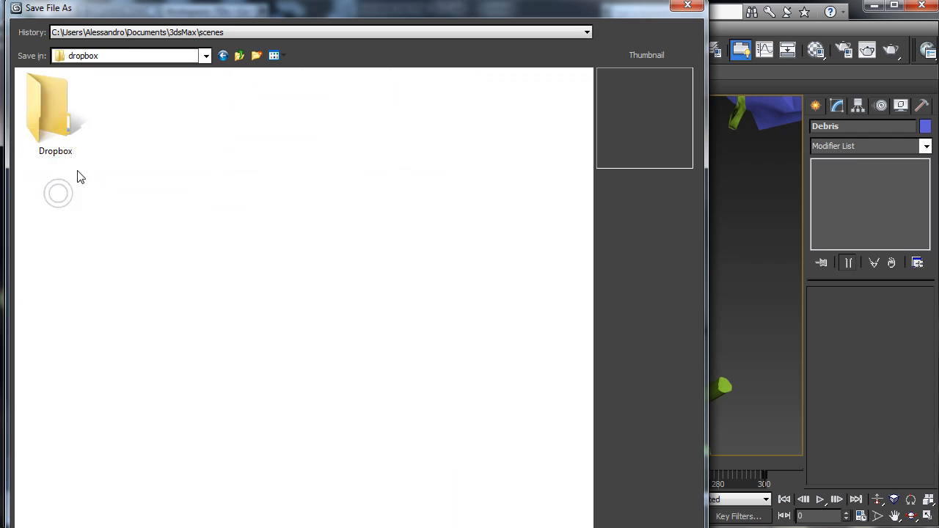
double_click(68, 94)
double_click(94, 94)
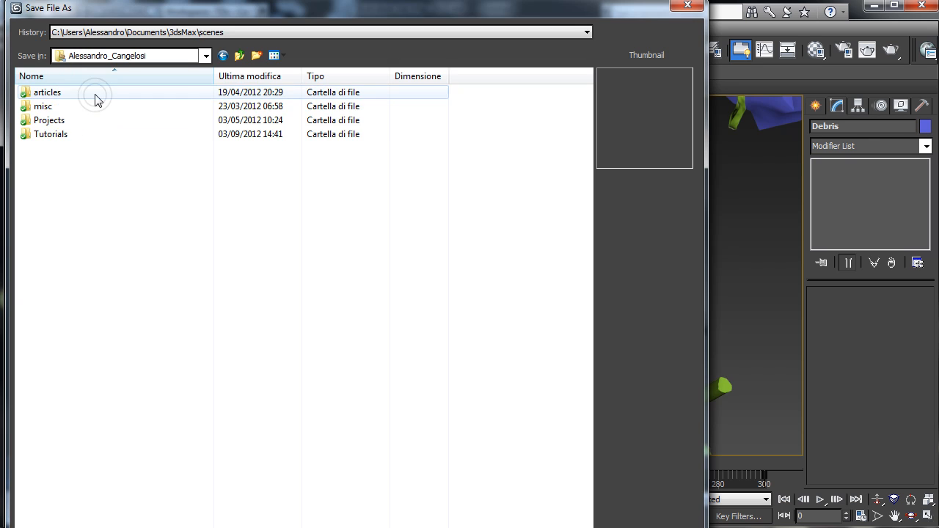
double_click(53, 135)
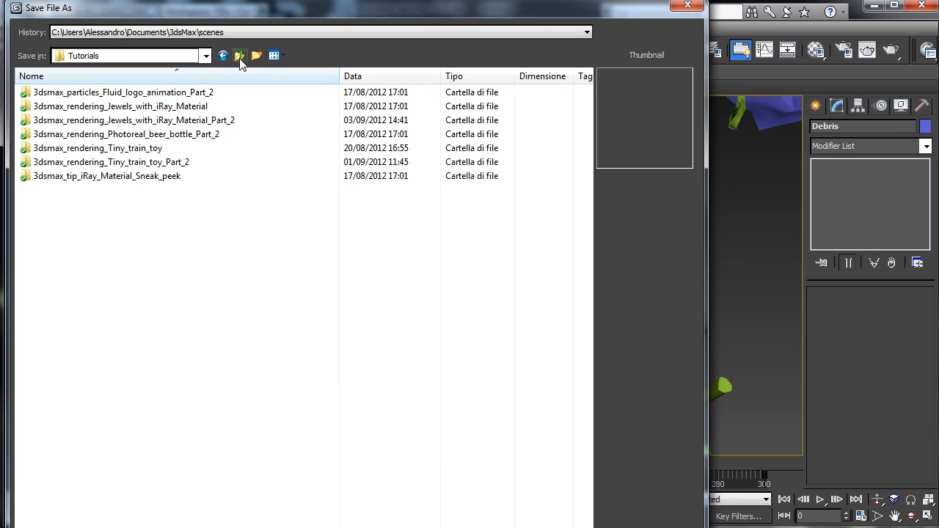
Create a folder named 3dsmax_particles_Falling_debris in Tutorials, select its name text for reuse, and open the folder
click(257, 57)
text(3)
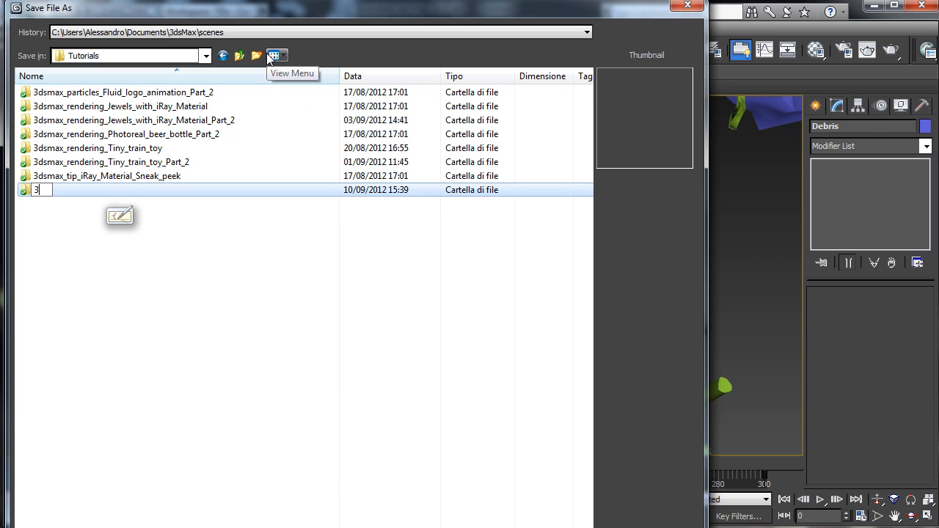
text(dsmax_particles_)
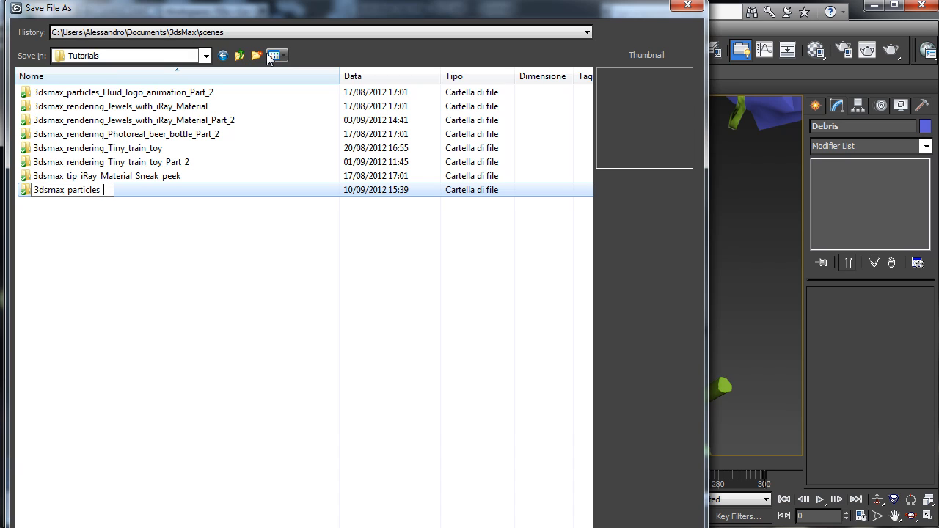
text(Falling_debris)
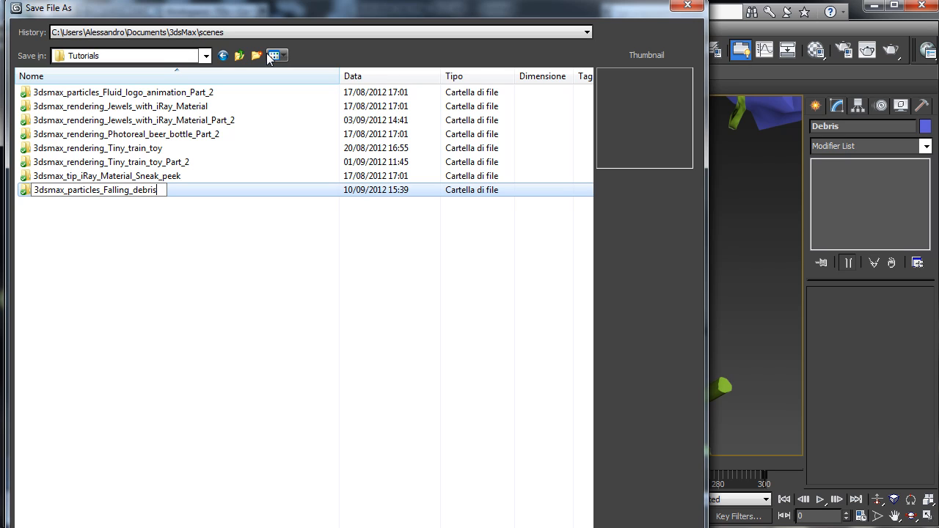
key(shift+Left)
key(shift+Left)
key(shift+Left)
key(shift+Left)
key(shift+Left)
key(shift+Left)
key(shift+Left)
key(shift+Left)
key(shift+Left)
key(shift+Left)
key(shift+Left)
key(shift+Left)
key(shift+Left)
key(shift+Left)
key(shift+Left)
key(shift+Left)
key(shift+Left)
key(shift+Left)
key(shift+Left)
key(shift+Left)
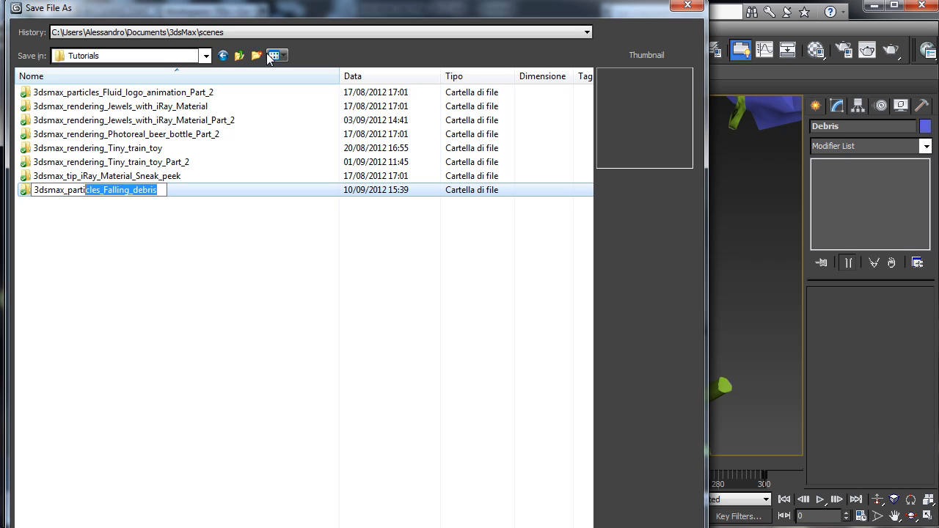
key(Return)
key(Return)
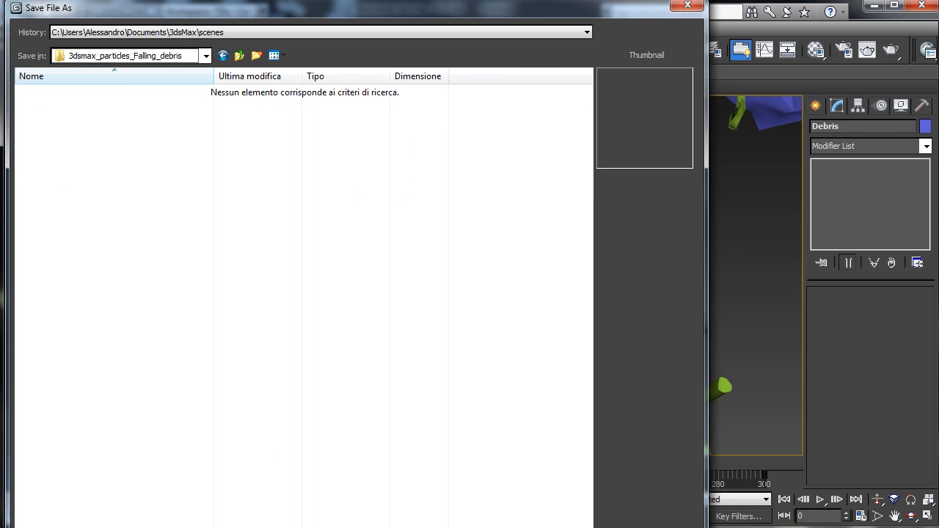
Save the scene as 3dsmax_particles_Falling_debris.max and keep the timeline at frame 0
key(Return)
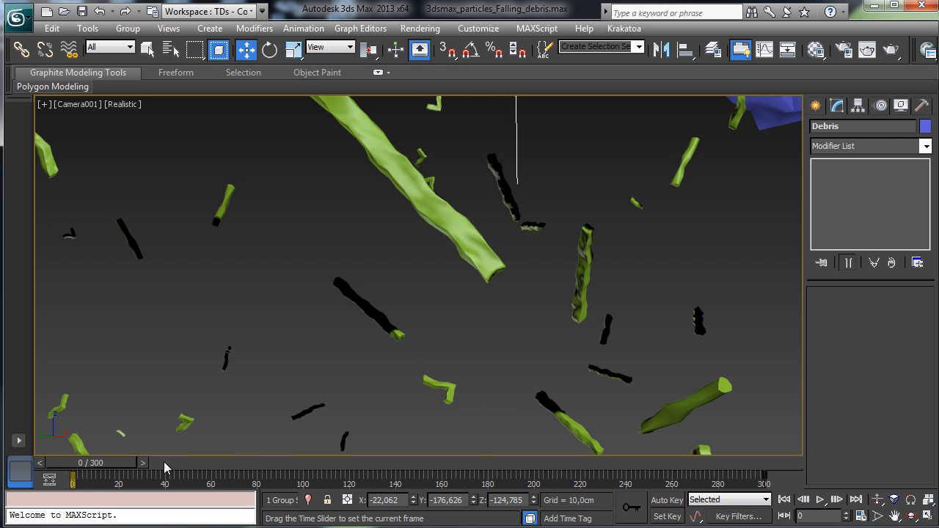
drag(164, 470, 33, 463)
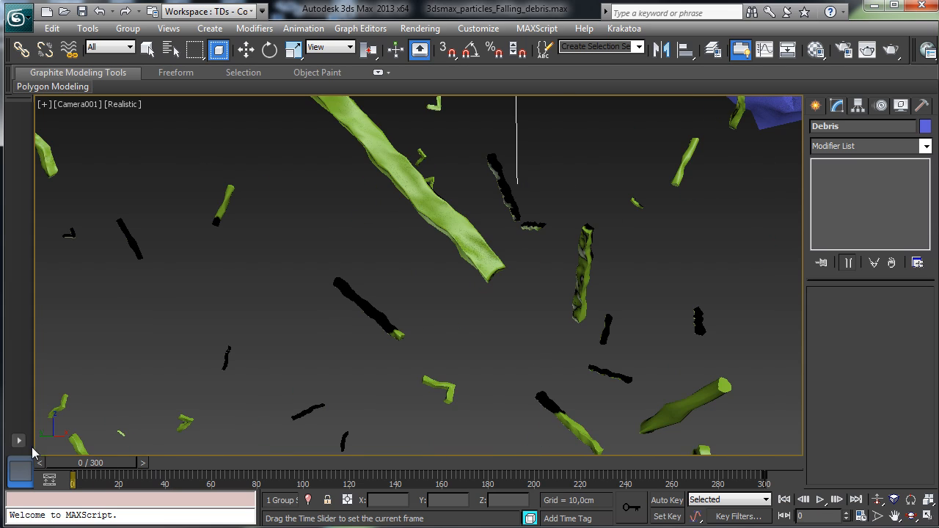
Activate the Move tool and open the Material Editor
key(w)
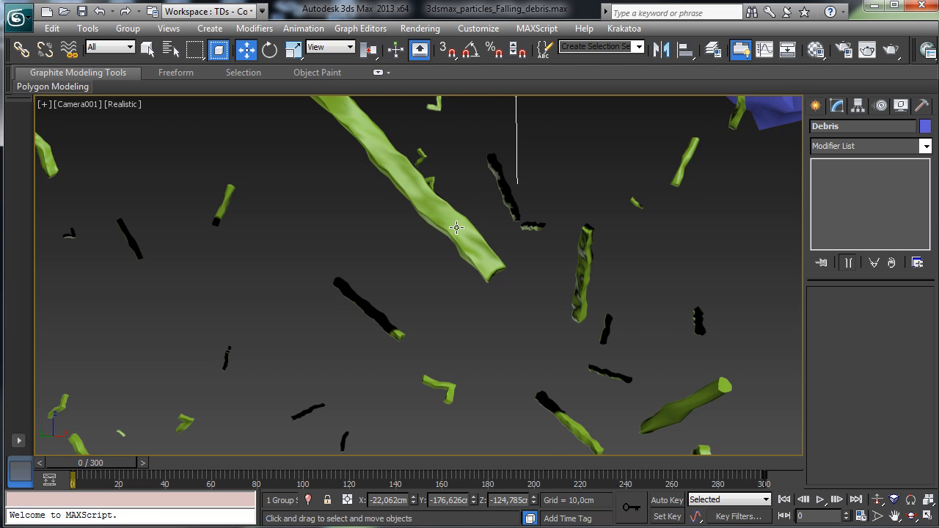
click(816, 49)
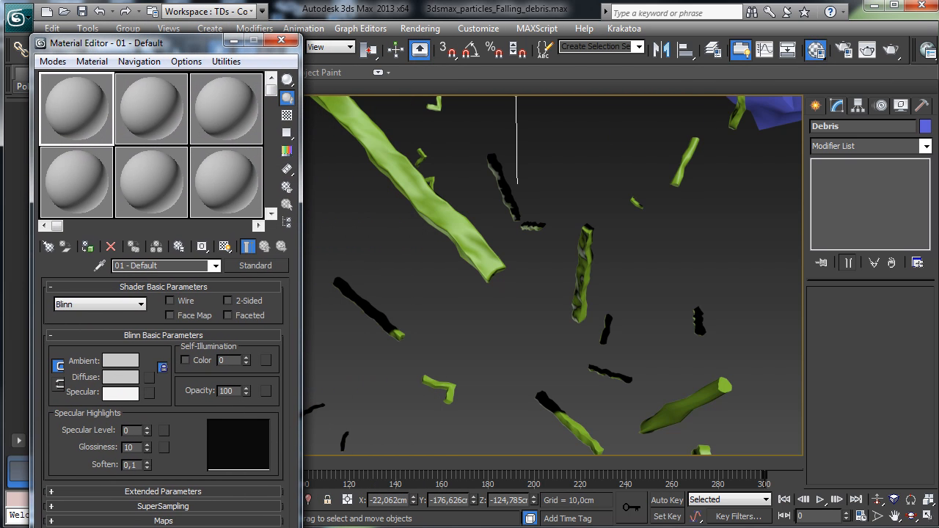
click(257, 265)
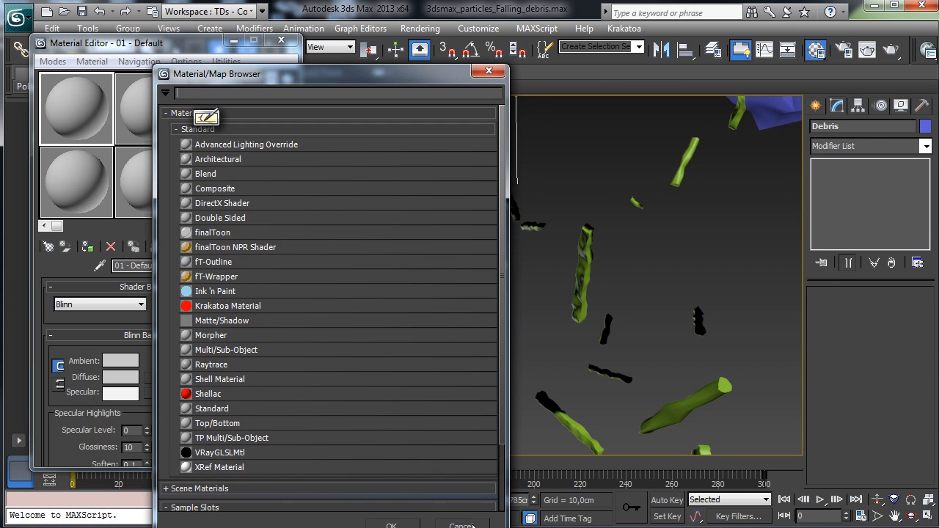
click(473, 525)
click(143, 377)
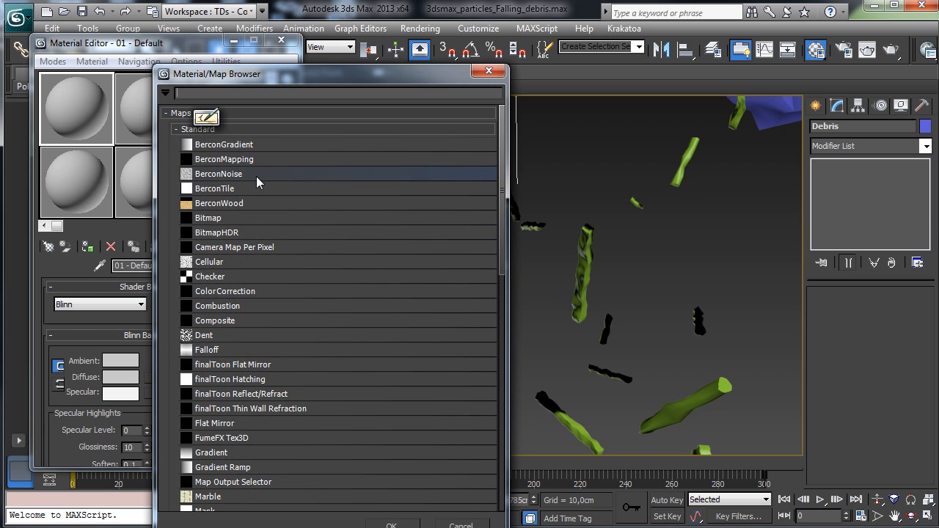
click(461, 525)
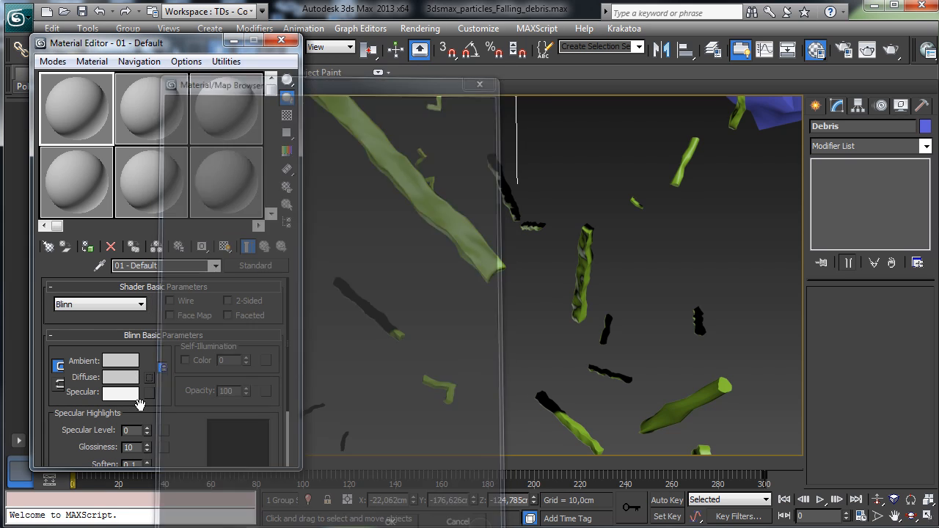
Set the first material's diffuse color to dark brown, RGB 25, 9, 3
click(129, 379)
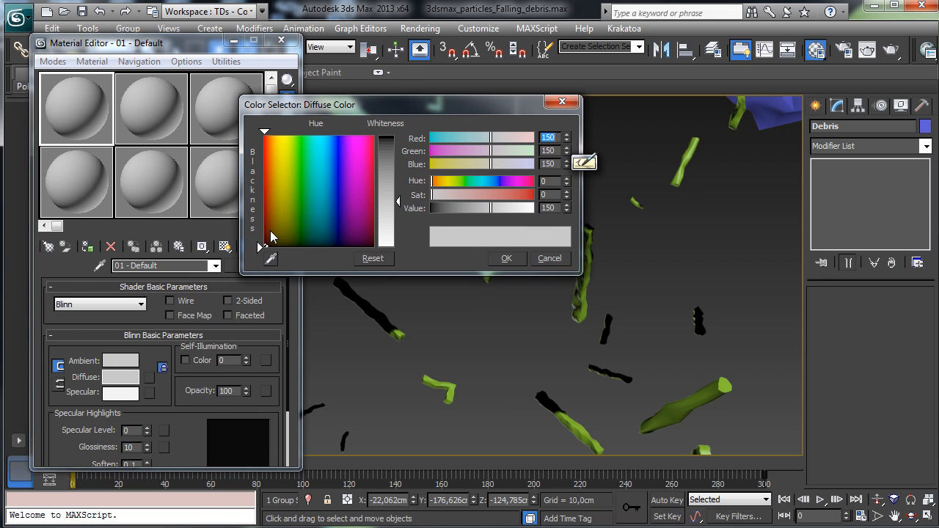
click(270, 231)
click(390, 139)
drag(446, 210, 441, 210)
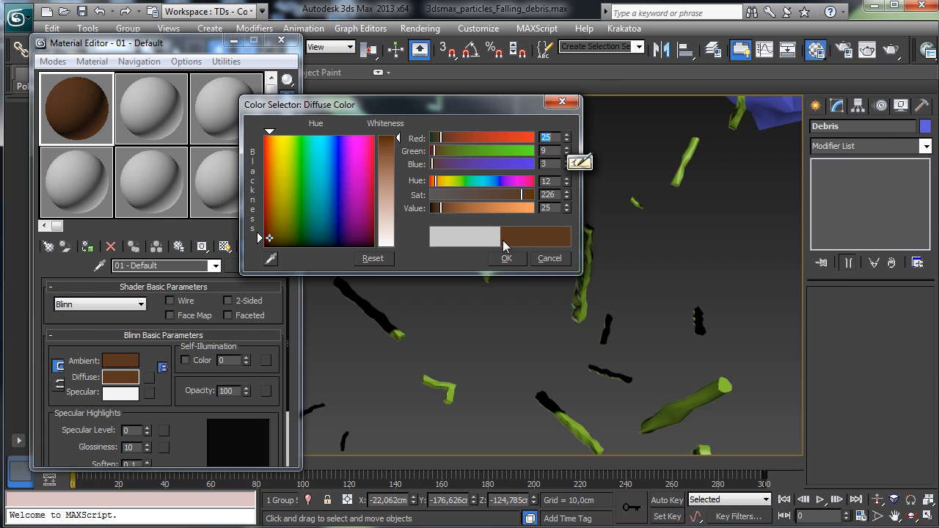
click(507, 258)
Set the brown material's Specular Level to 17 and Glossiness to 28, and place the Material Editor clear of the debris
drag(148, 432, 147, 415)
drag(149, 448, 182, 327)
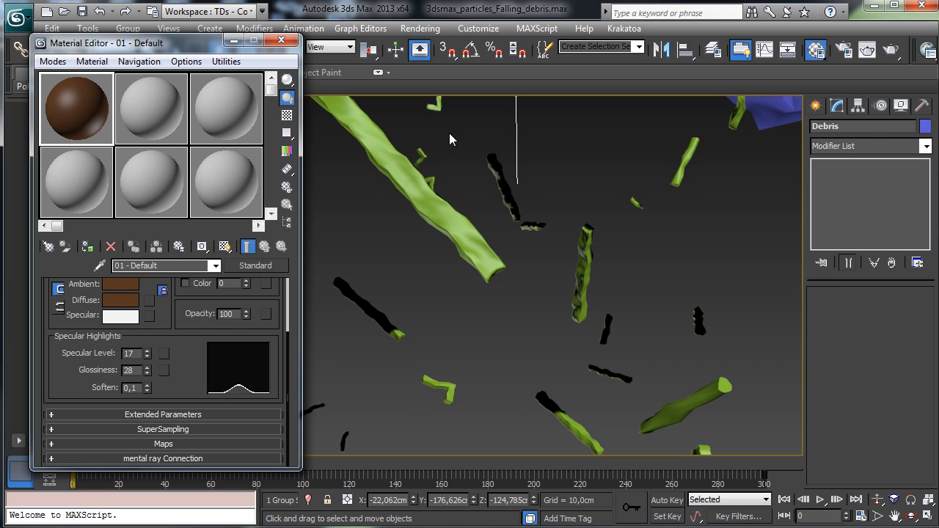
drag(204, 47, 664, 92)
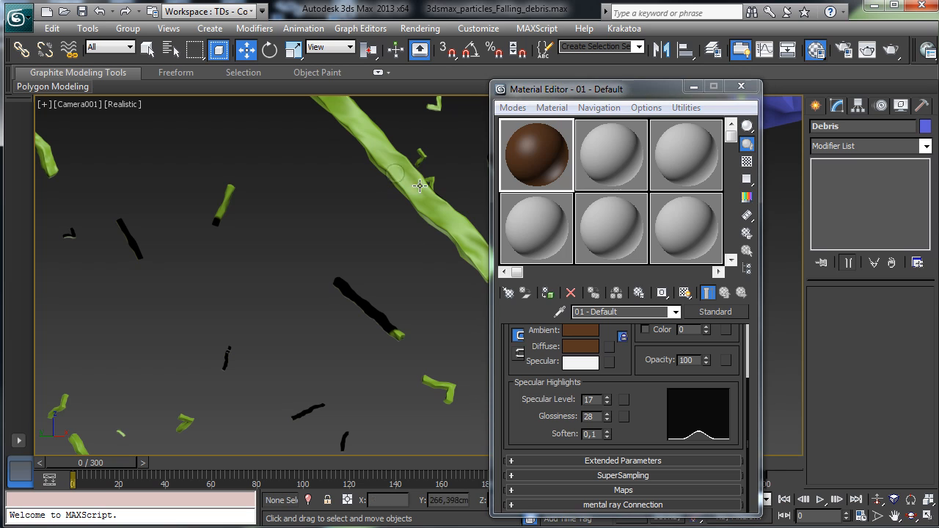
Check the Acquire Material option of the Shape Instance operator in the debris particle flow, then close Particle View
click(370, 311)
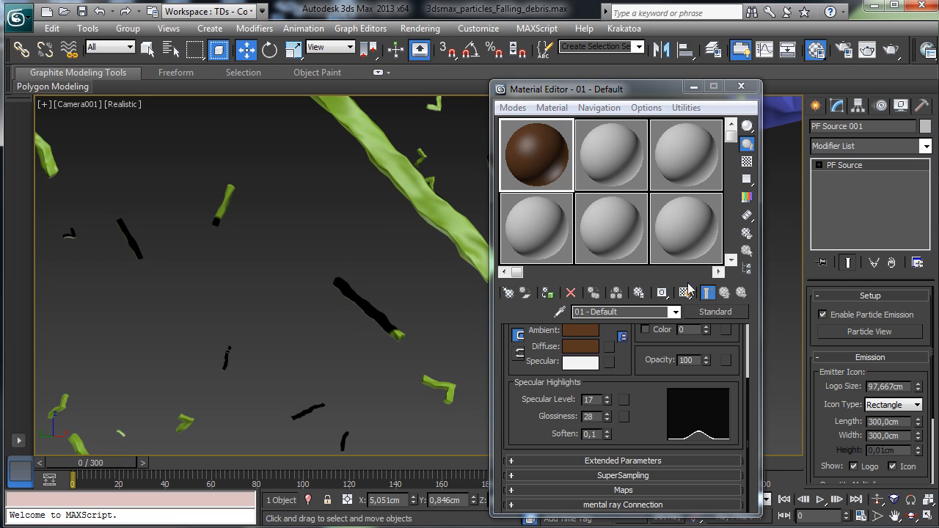
click(843, 334)
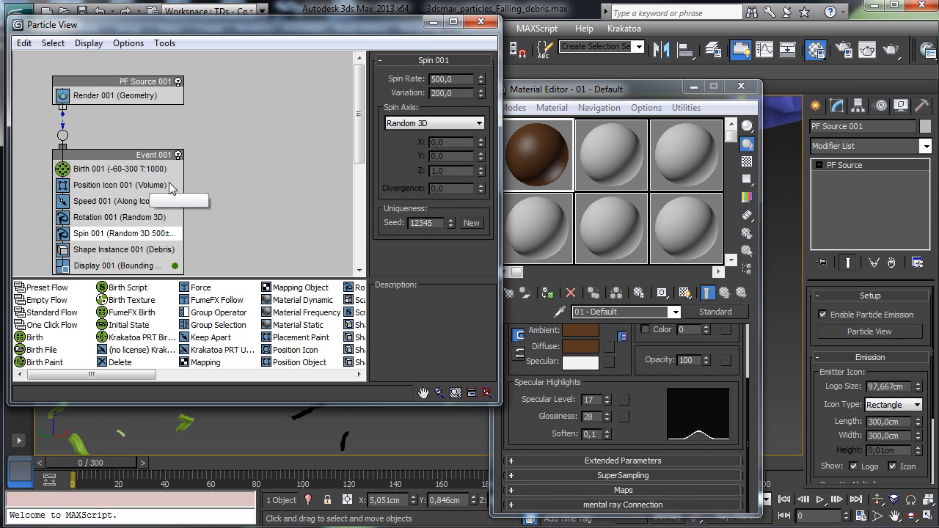
click(136, 250)
scroll(495, 87, down, 3)
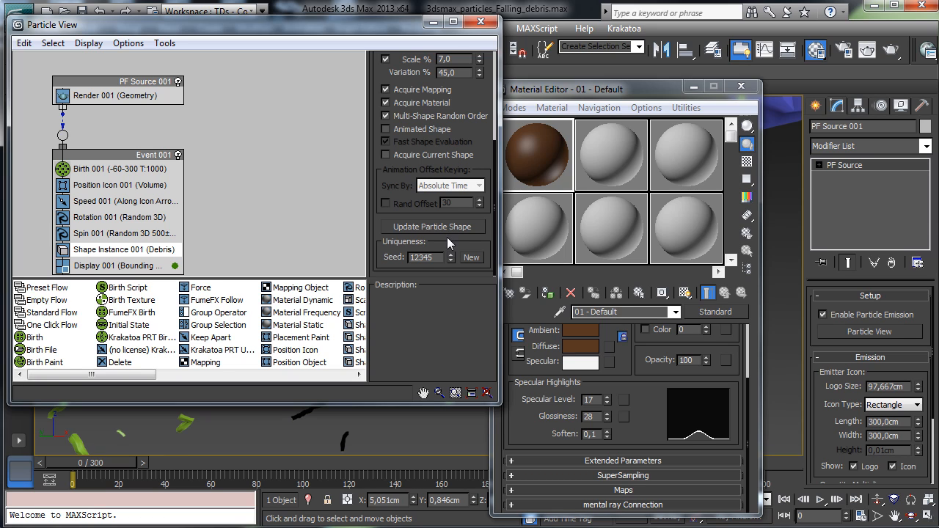
click(385, 89)
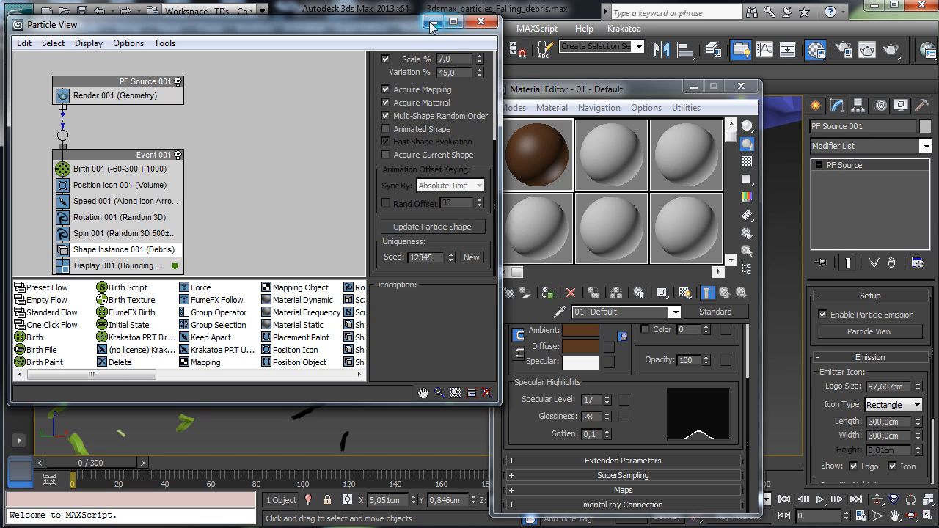
click(481, 21)
Assign the brown material to the source Debris group and advance the timeline to frame 10
click(782, 107)
click(548, 293)
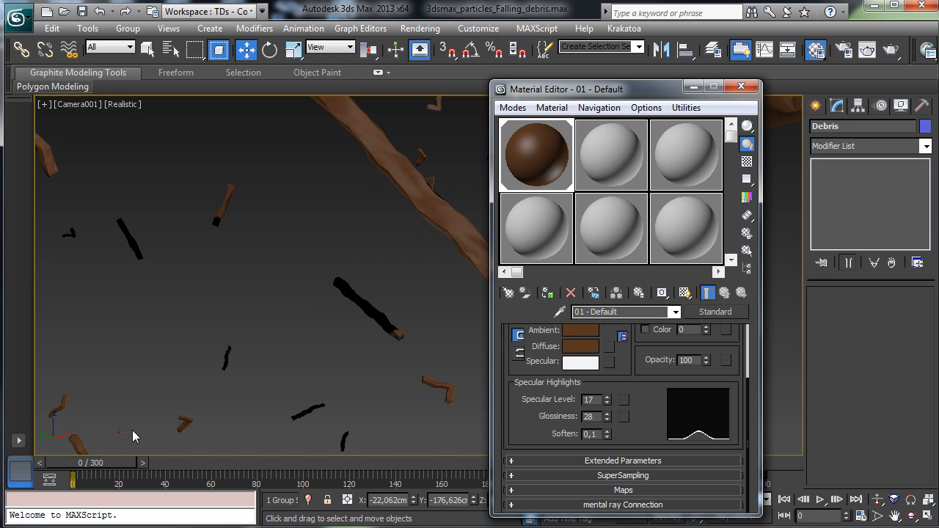
drag(116, 469, 138, 470)
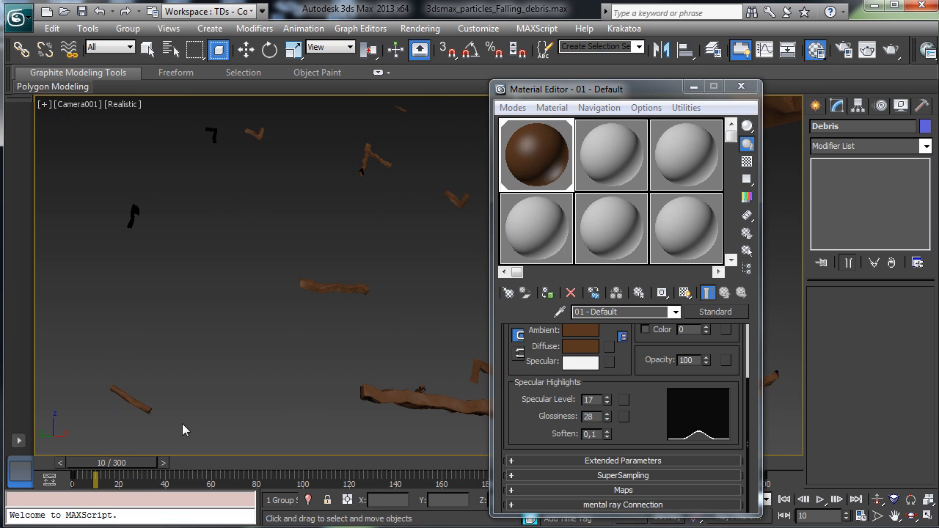
Assign NVIDIA mental ray as the production renderer in the render setup
click(844, 49)
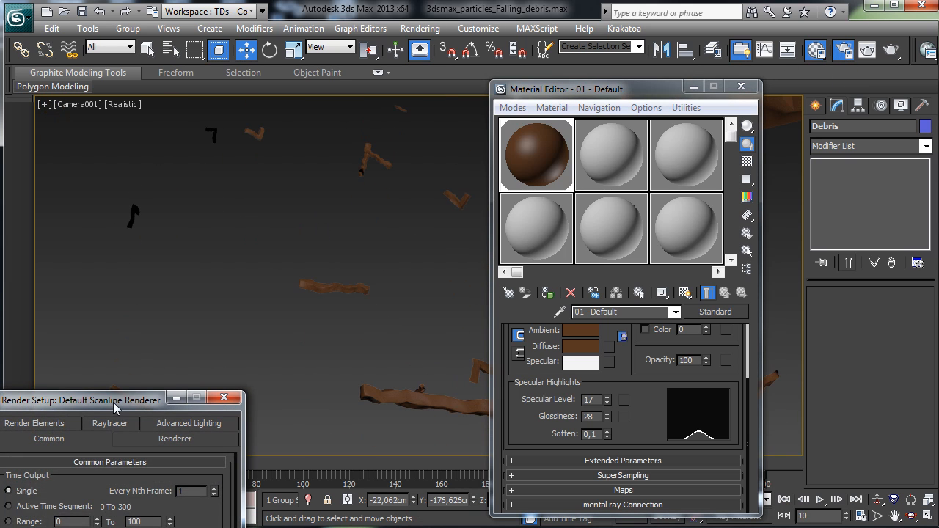
drag(114, 409, 238, 42)
scroll(282, 402, down, 5)
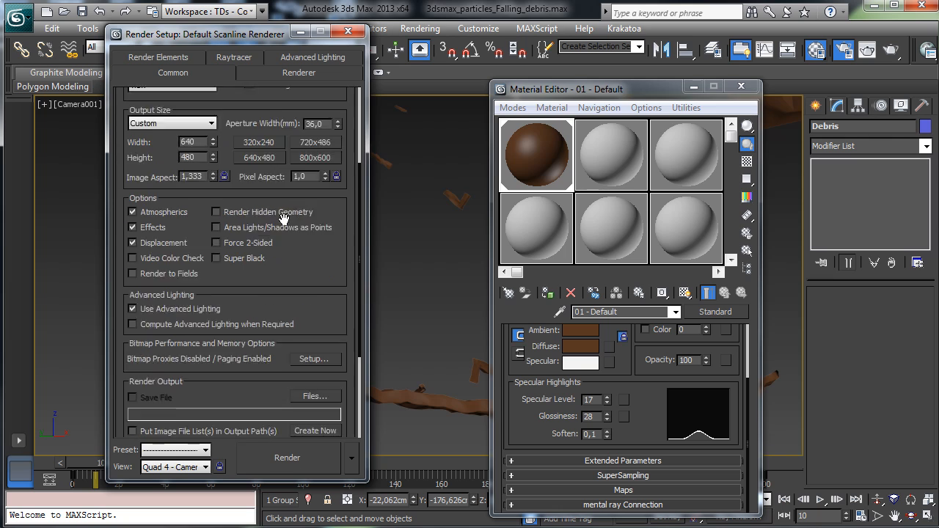
click(270, 429)
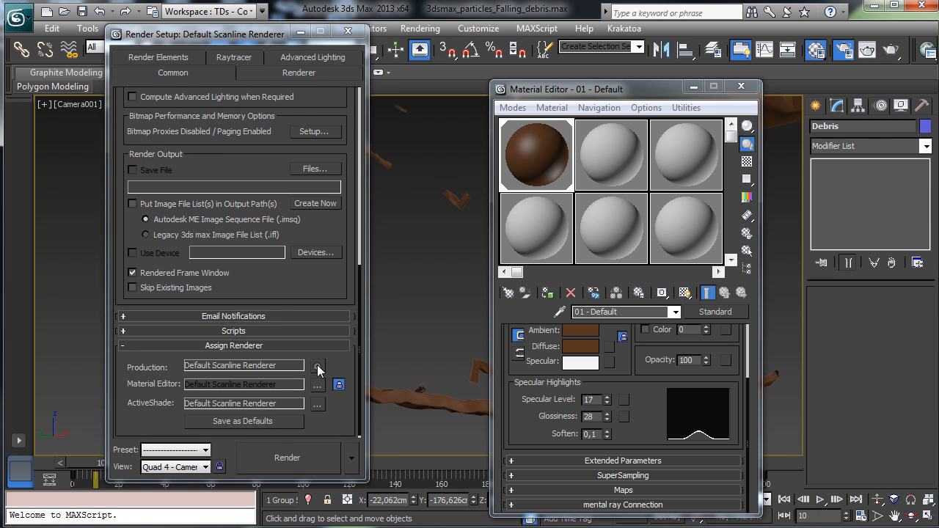
click(316, 366)
double_click(196, 203)
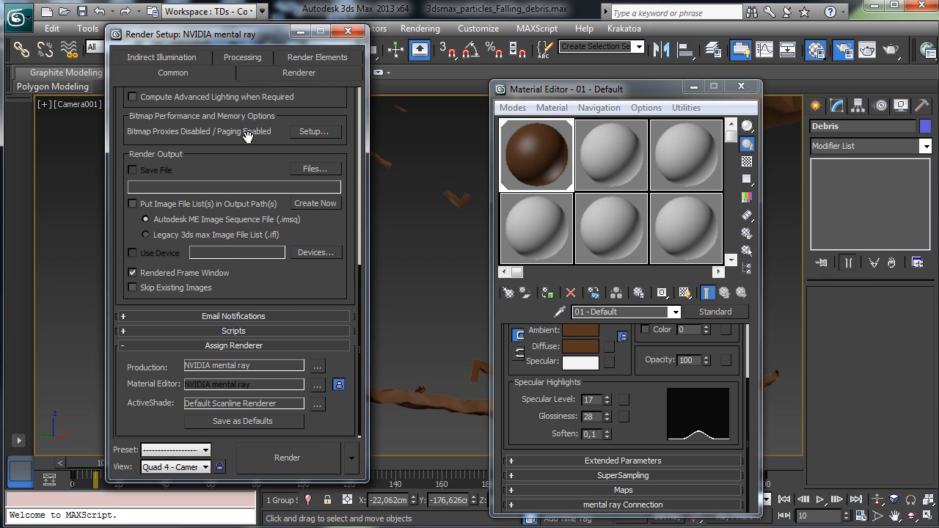
Set the output size to 900 by 400 and render the camera view at frame 10
scroll(241, 332, up, 5)
double_click(202, 223)
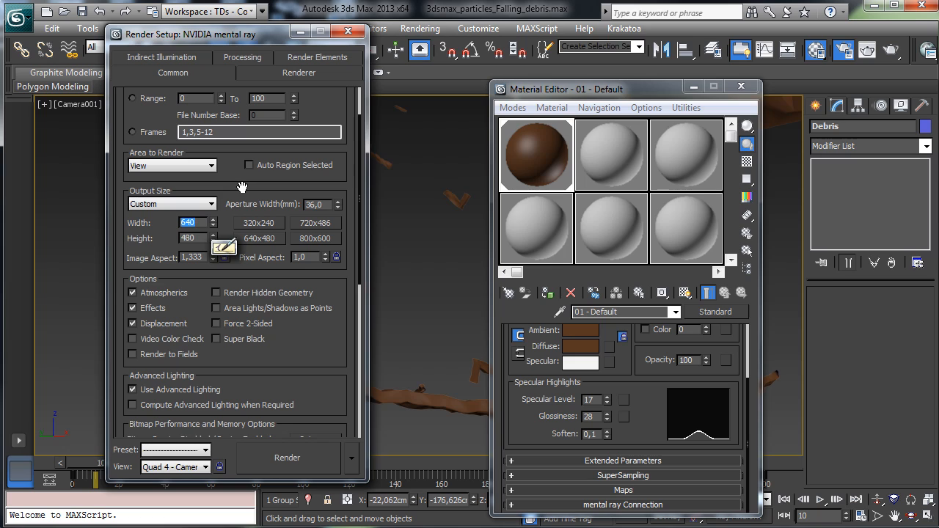
text(900)
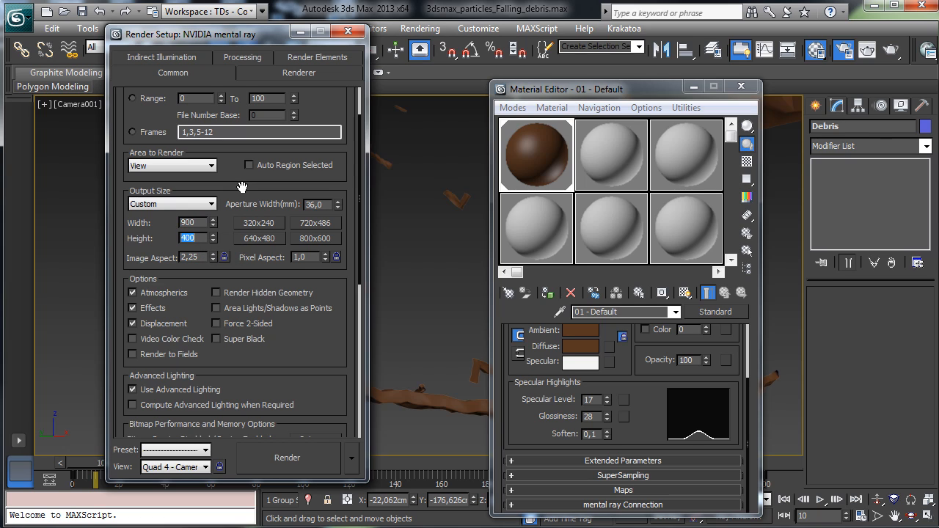
click(333, 466)
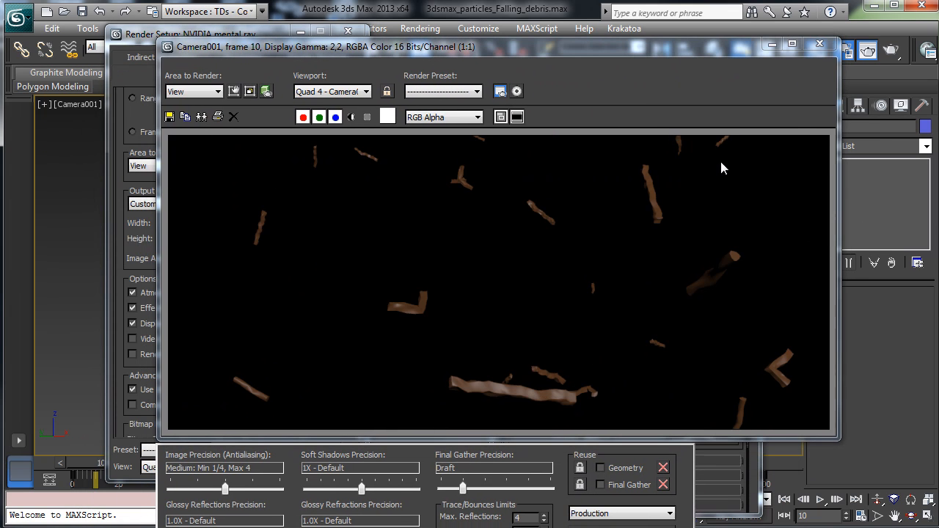
Enable motion blur in mental ray's Camera Effects and render the camera view again
drag(394, 47, 462, 37)
drag(167, 35, 76, 35)
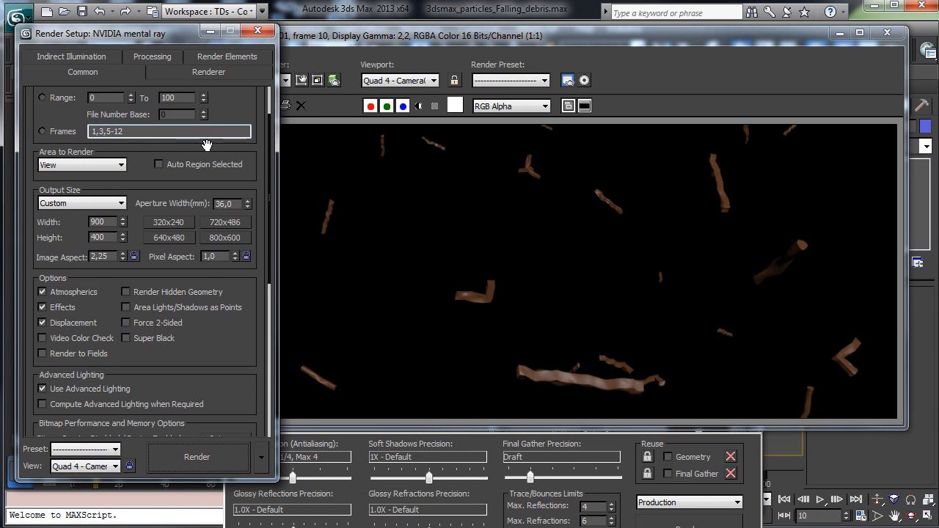
click(176, 73)
scroll(212, 352, down, 10)
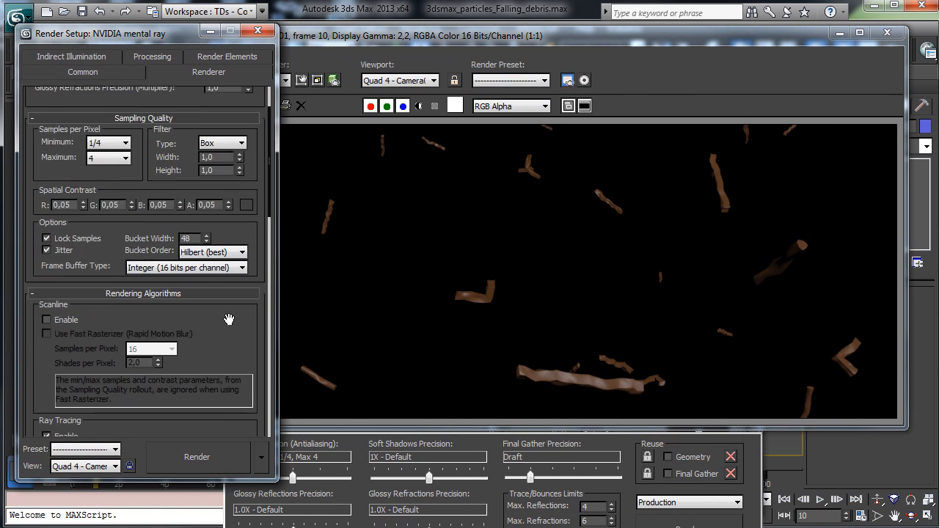
click(69, 261)
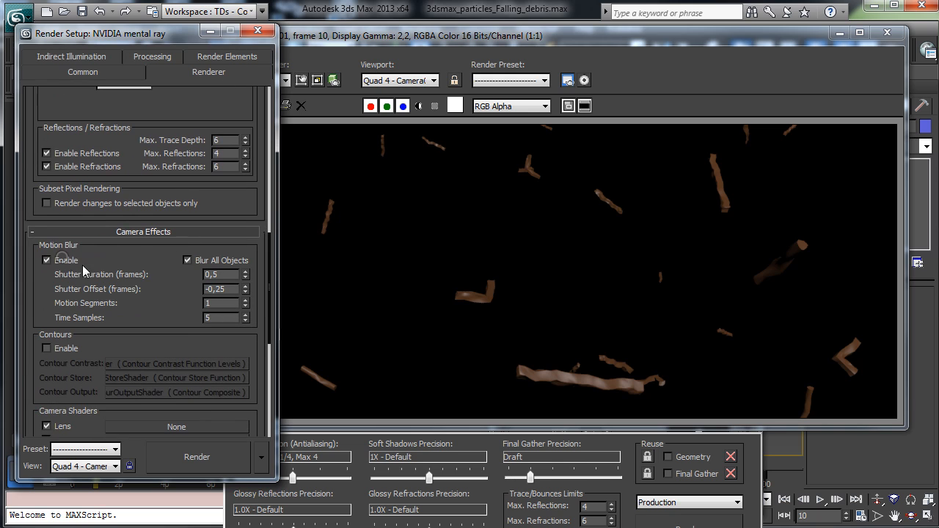
click(686, 523)
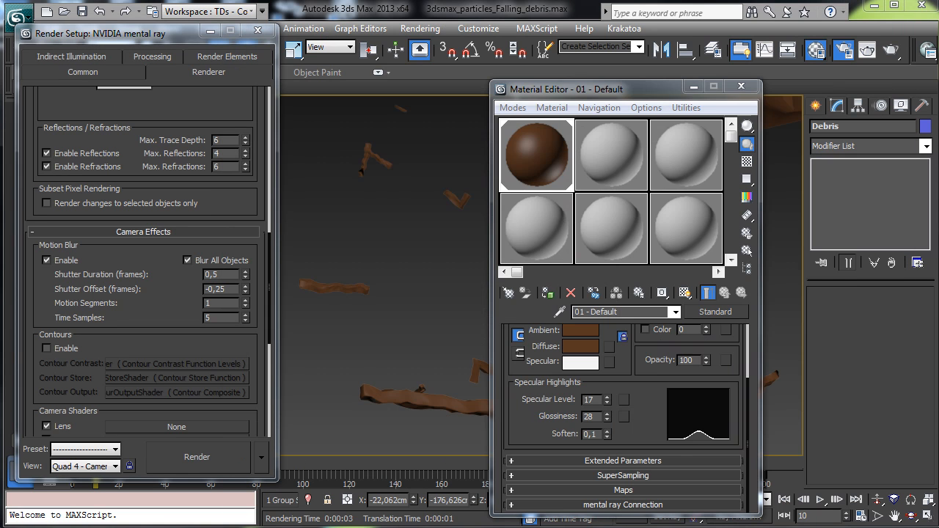
Close the Material Editor and the render setup, and restore the four-viewport layout
click(756, 87)
click(257, 30)
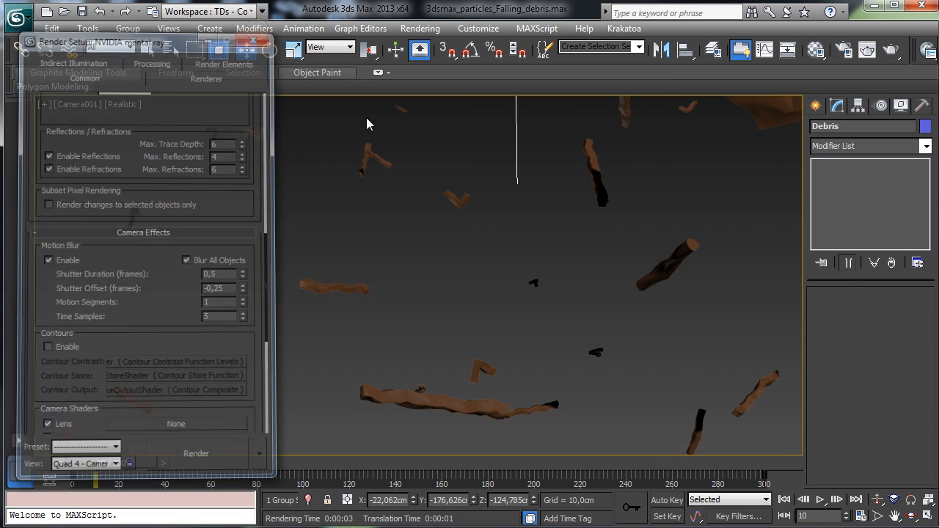
click(926, 515)
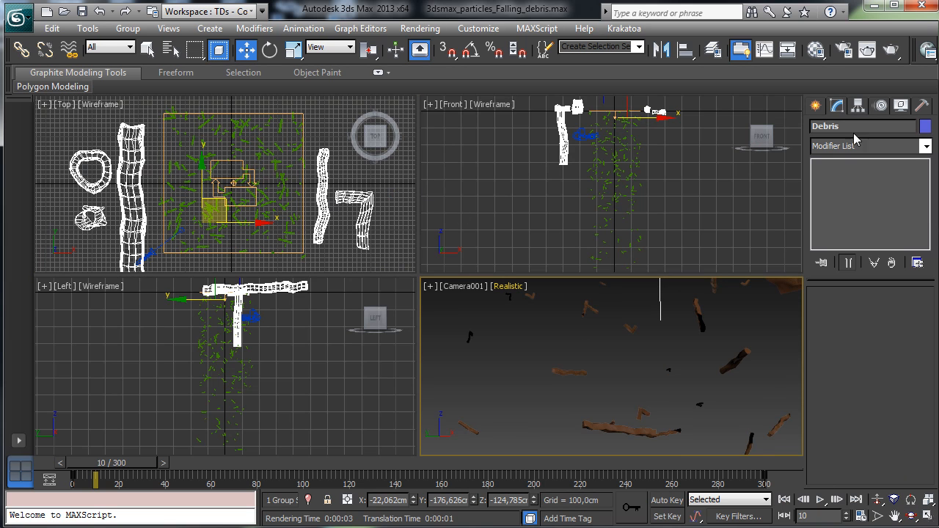
Create a FumeFX grid around the particle emitter in the Top view, about 407 cm wide and 373 cm long
click(814, 106)
click(846, 151)
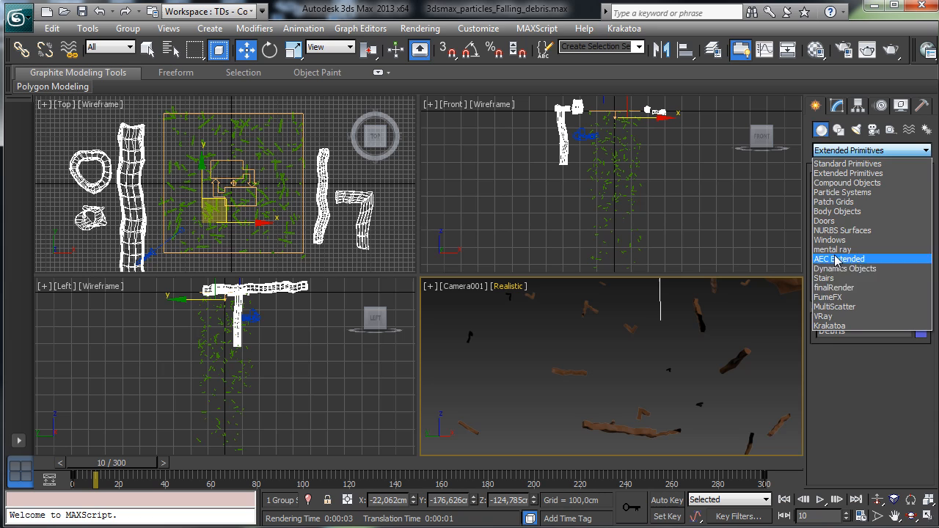
click(836, 297)
click(842, 199)
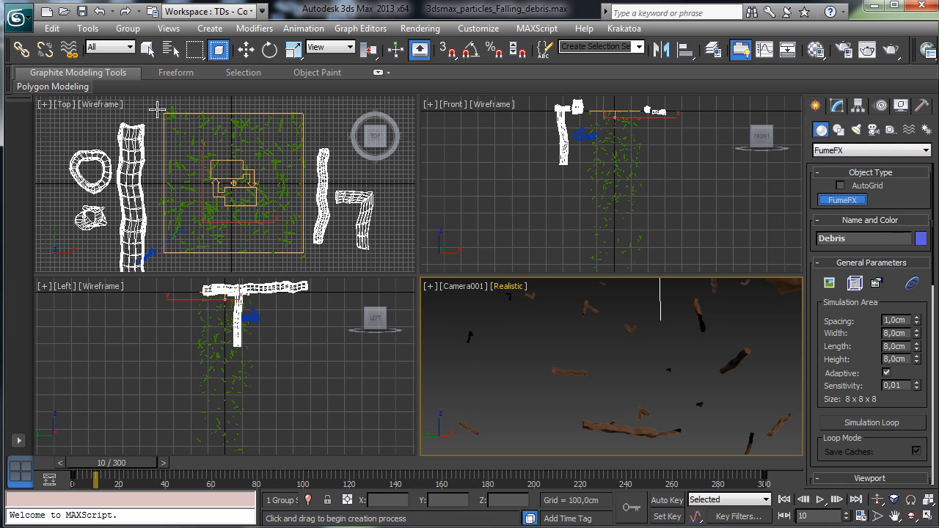
drag(327, 99, 140, 270)
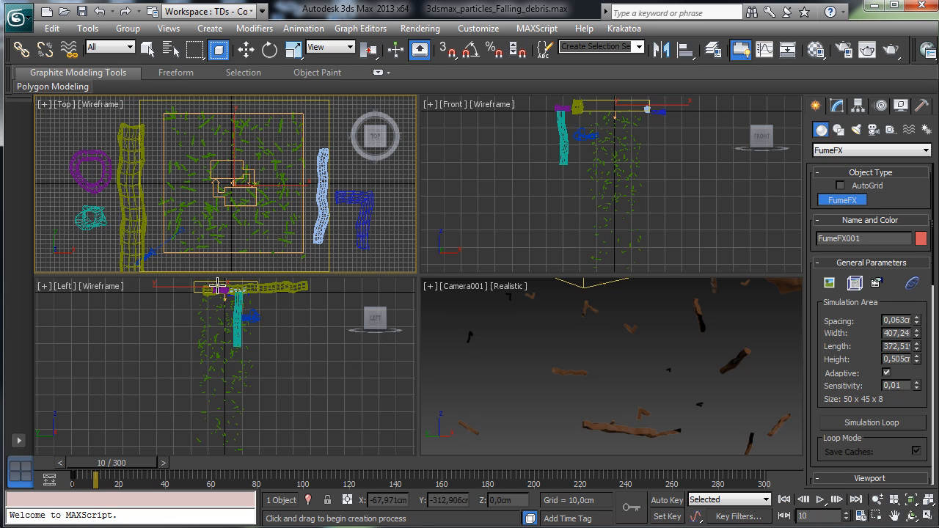
click(246, 49)
click(272, 287)
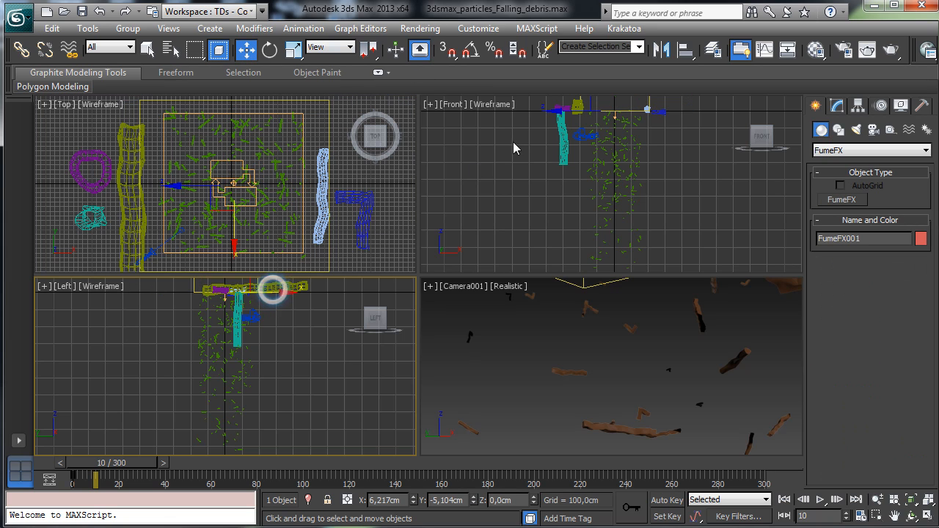
click(228, 287)
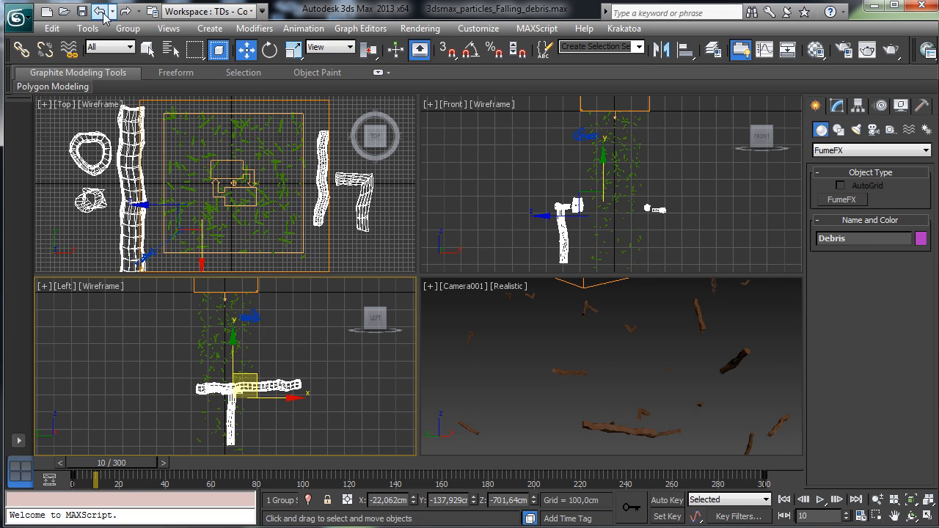
Move the FumeFX grid down below the falling particles in the Left view, to about -1175 cm in Z
click(326, 113)
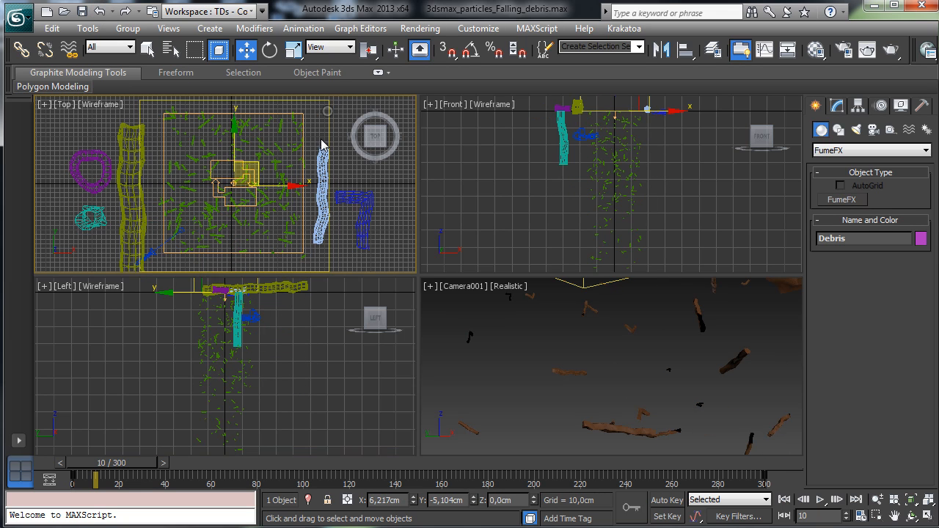
click(875, 503)
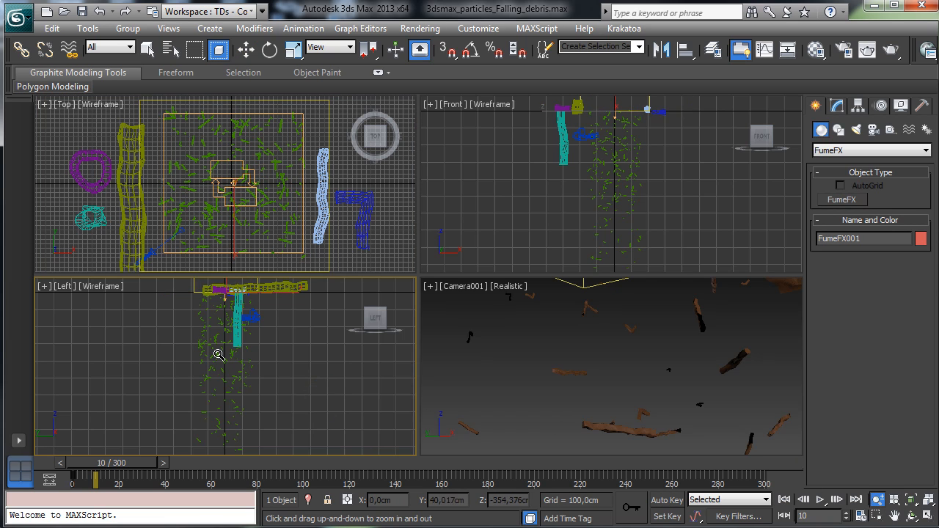
drag(218, 354, 233, 362)
click(239, 47)
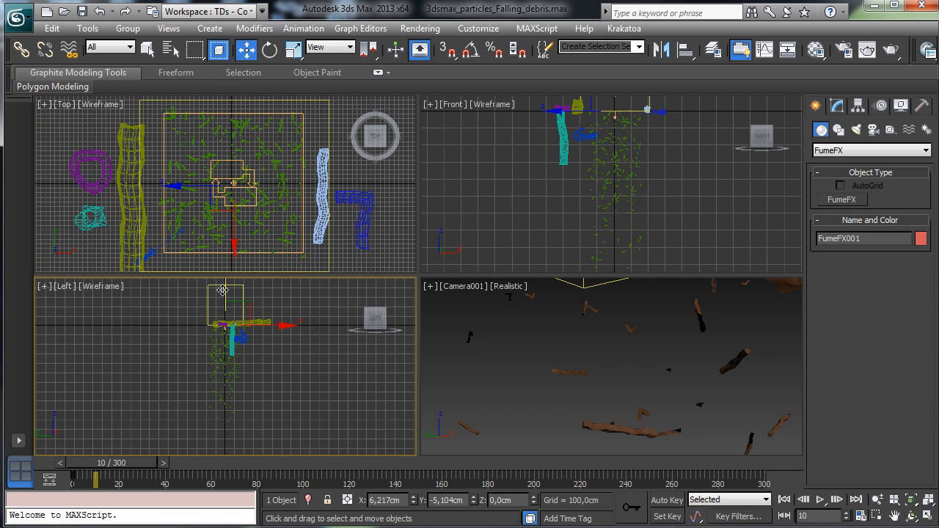
drag(226, 314, 225, 427)
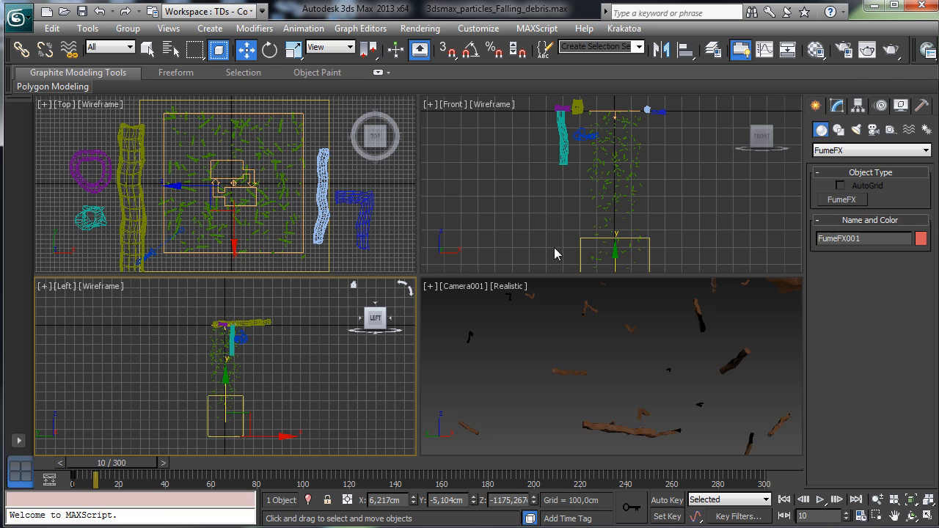
Enlarge the FumeFX grid to about 642 cm wide, 491 cm long and 1275 cm high so it encloses the particles
click(841, 105)
drag(916, 396, 901, 247)
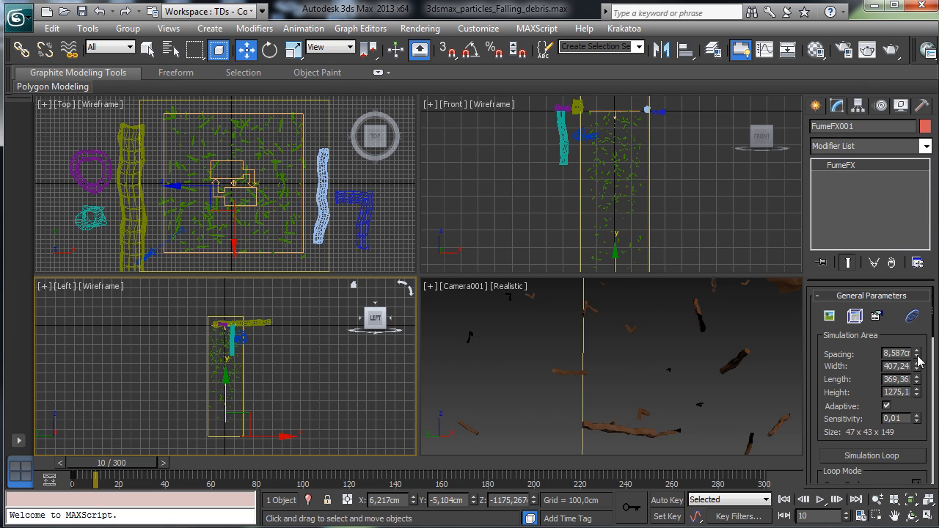
drag(915, 368, 914, 356)
right_click(584, 382)
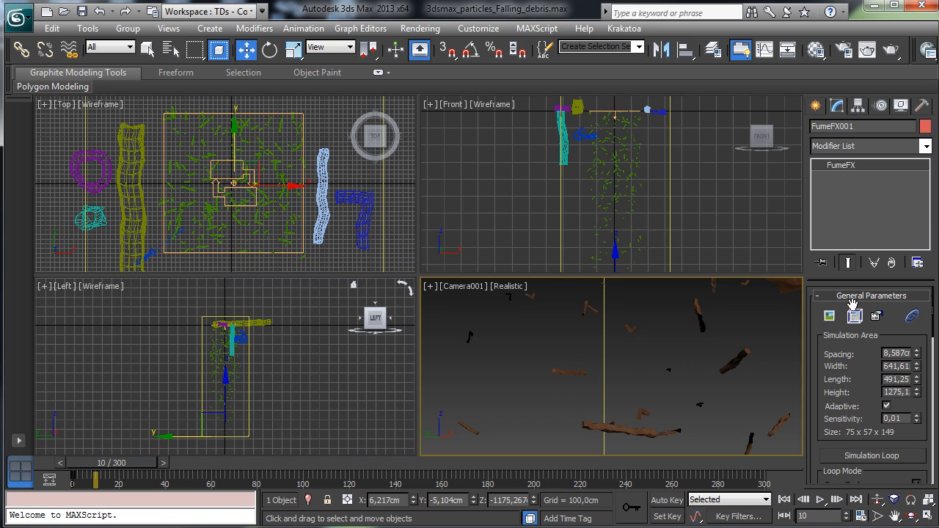
Create a FumeFX Simple Source about 100 cm in diameter at the centre of the particle emitter in the Top view
click(814, 105)
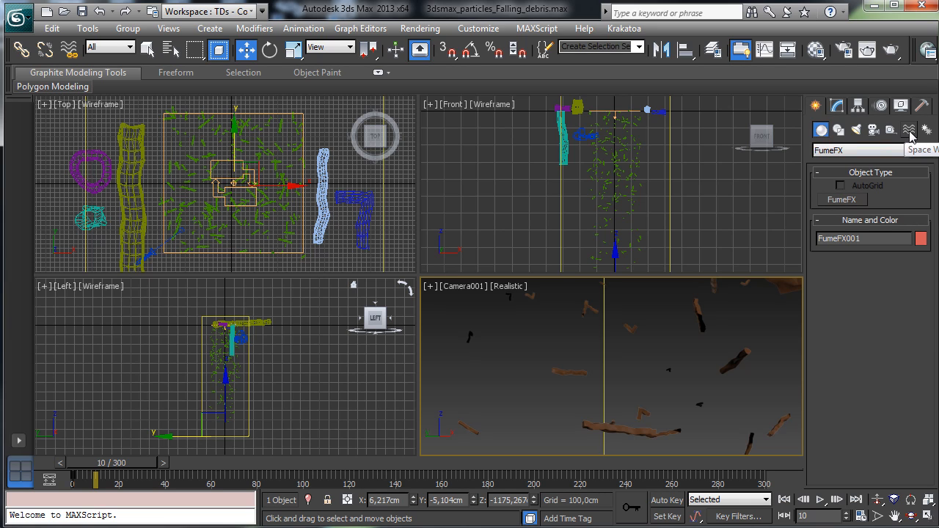
click(910, 132)
click(889, 152)
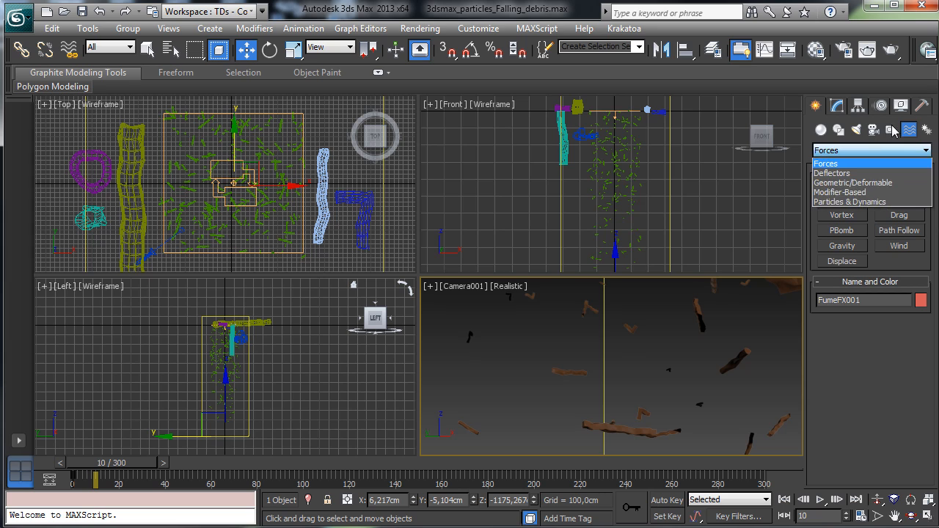
click(892, 131)
click(891, 130)
click(860, 151)
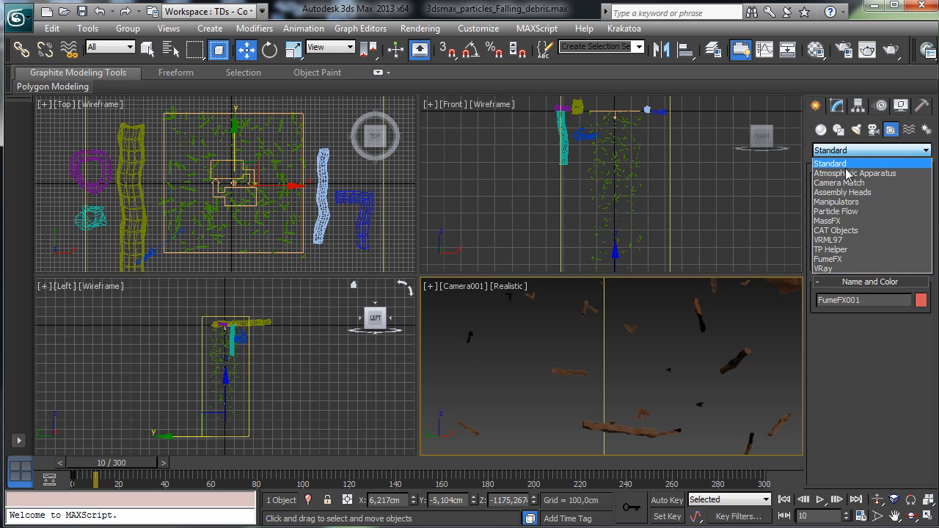
click(857, 247)
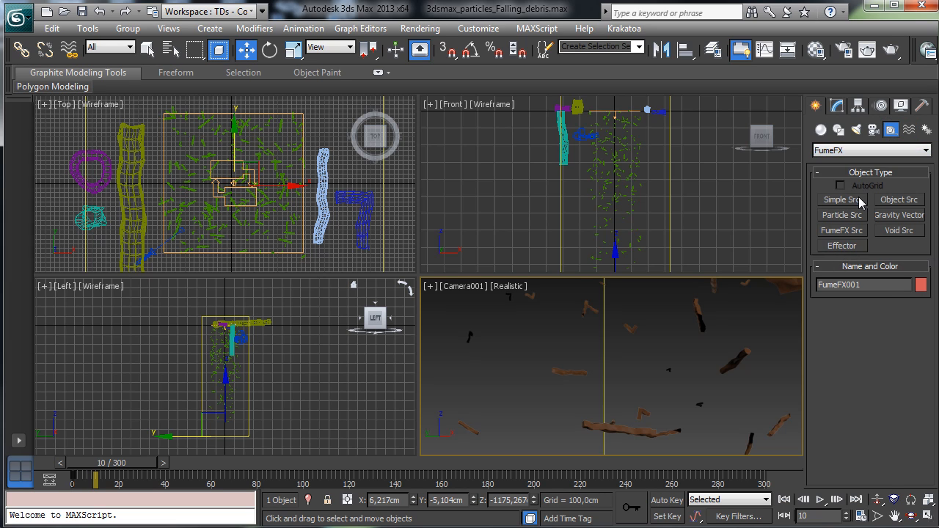
click(836, 200)
drag(233, 181, 255, 192)
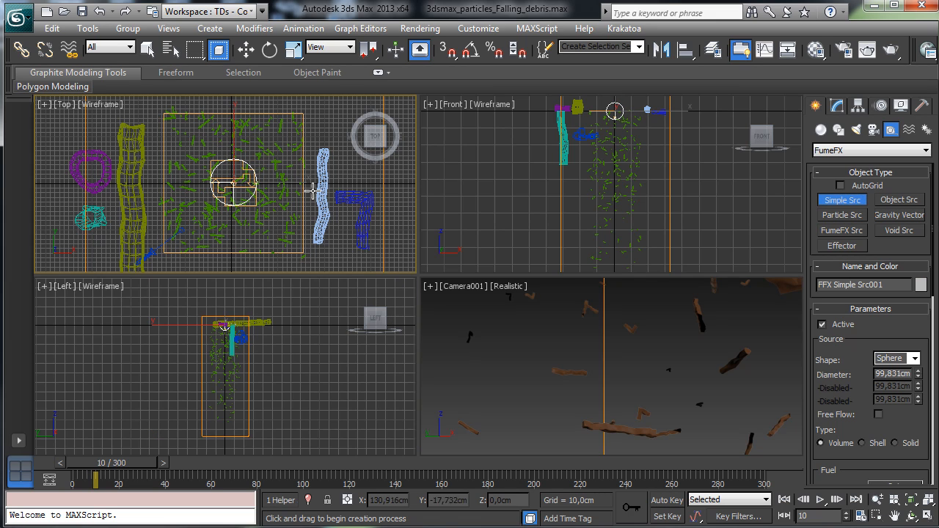
Change the simple source's shape to Box, about 333 cm wide, 343 cm long and 10 cm high
click(837, 104)
click(913, 346)
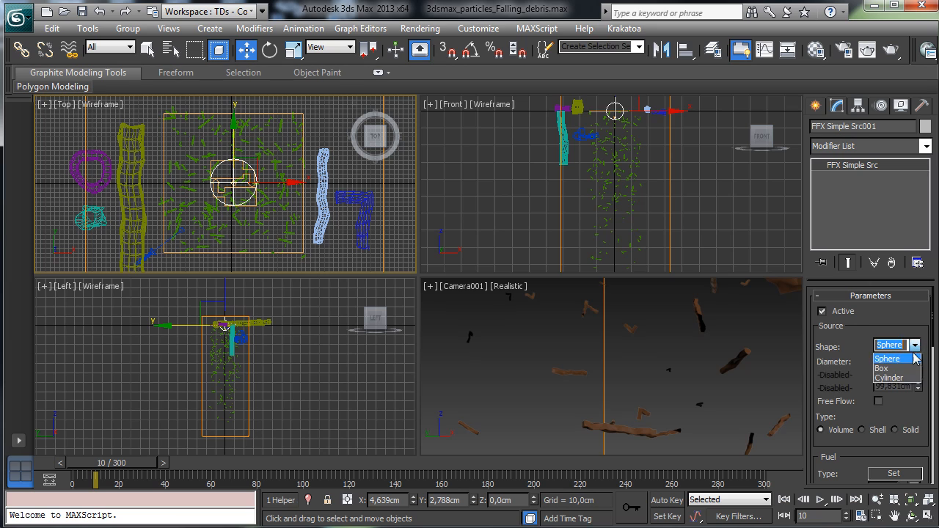
click(882, 368)
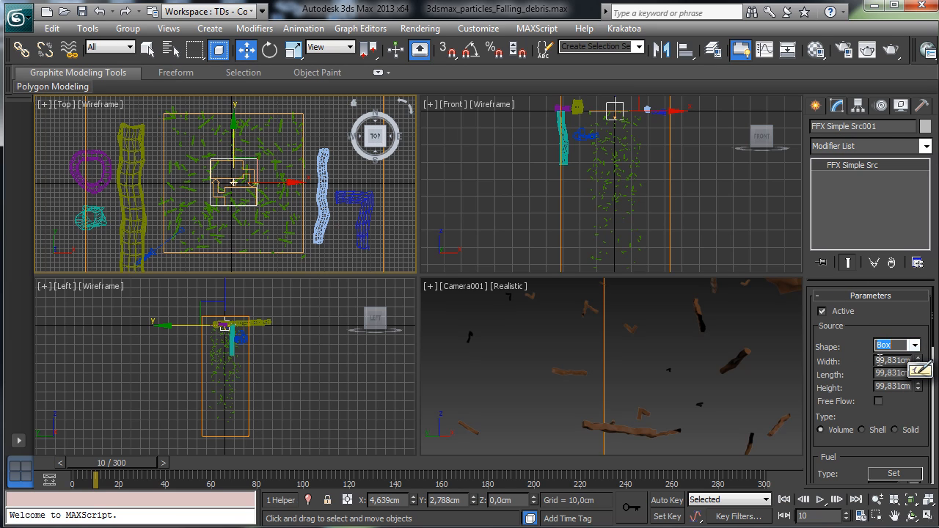
drag(918, 360, 883, 188)
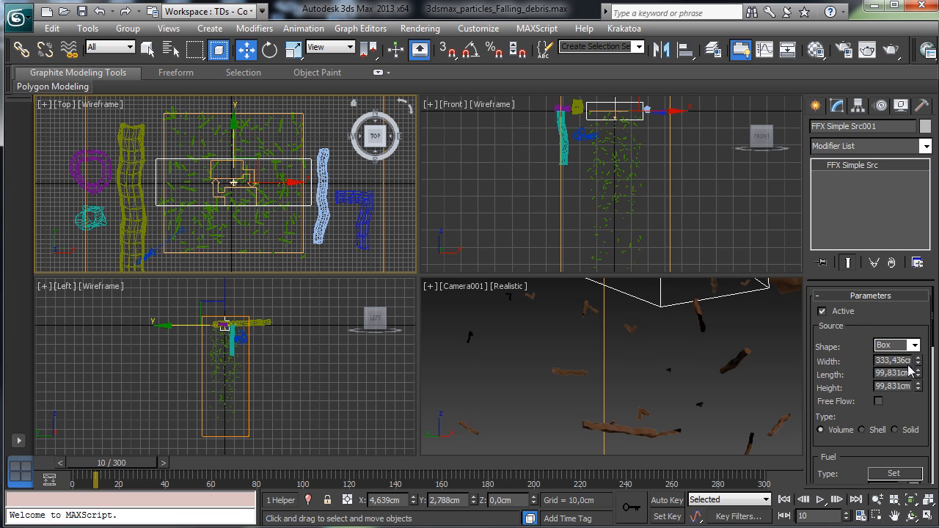
drag(917, 373, 910, 213)
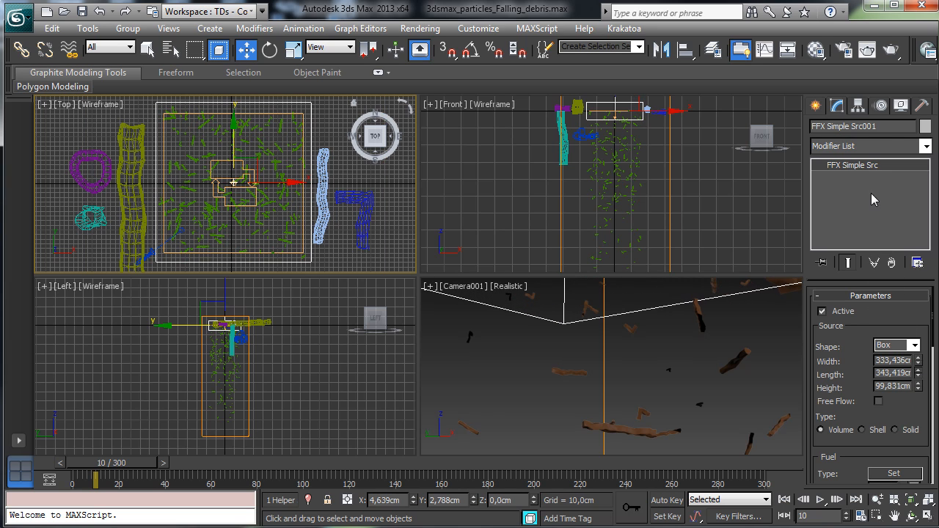
drag(918, 386, 910, 443)
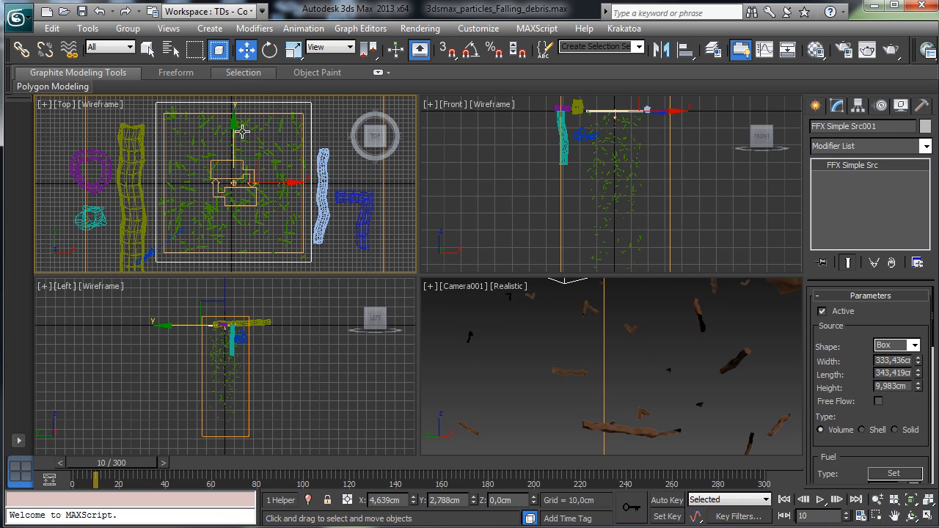
Raise the box-shaped source above the emitter in the Left view, to about 45 cm in Z
right_click(295, 350)
mouse_move(227, 286)
mouse_down()
mouse_move(228, 267)
mouse_move(228, 282)
mouse_up()
right_click(605, 360)
Create a FumeFX Gravity Vector beside the emitter in the Top view, with an icon size of about 100
click(816, 105)
click(889, 129)
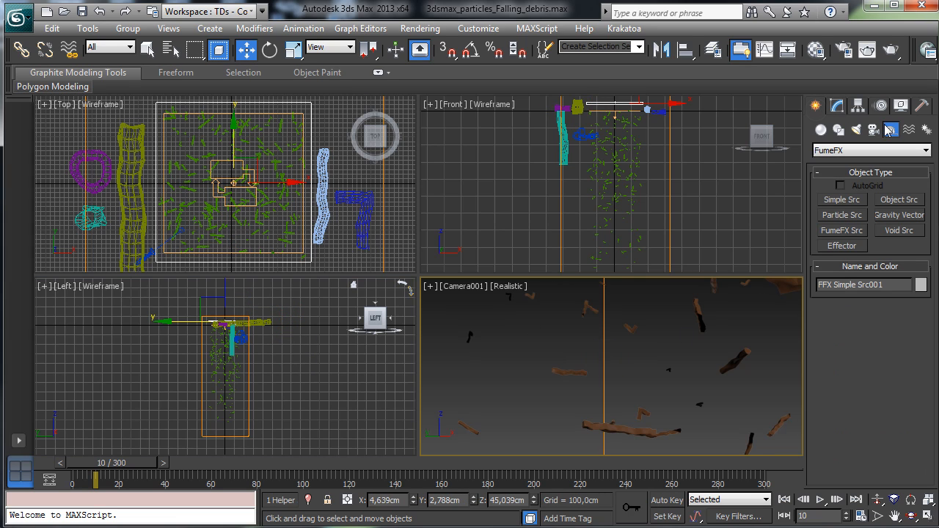
click(899, 215)
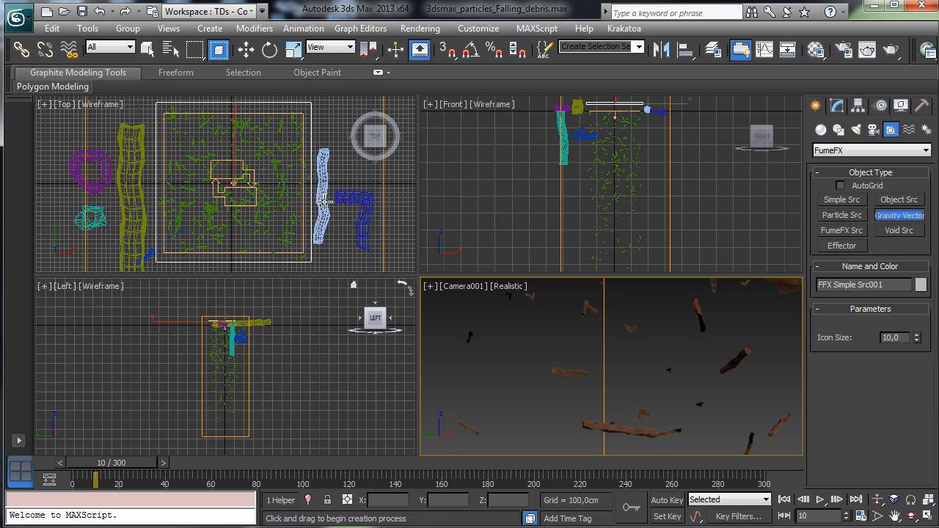
mouse_move(330, 173)
mouse_down()
mouse_move(339, 199)
mouse_move(336, 191)
mouse_up()
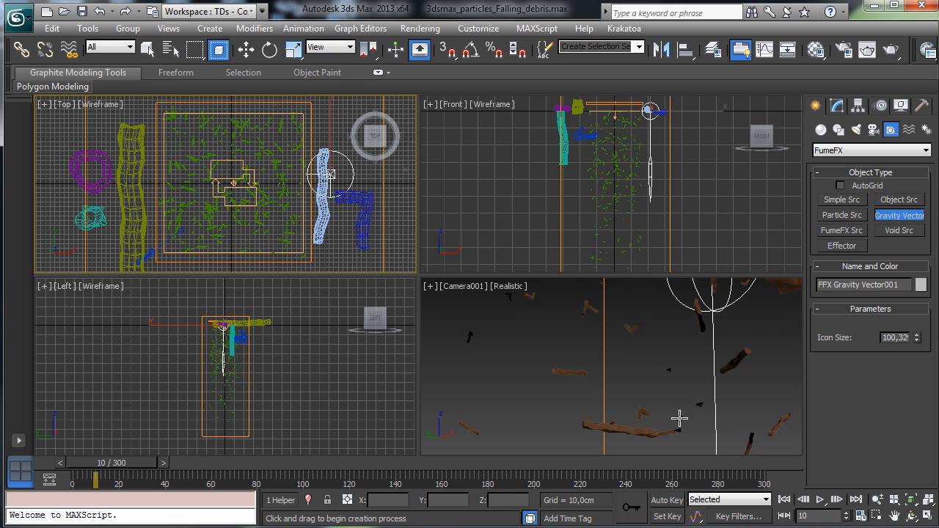
right_click(539, 309)
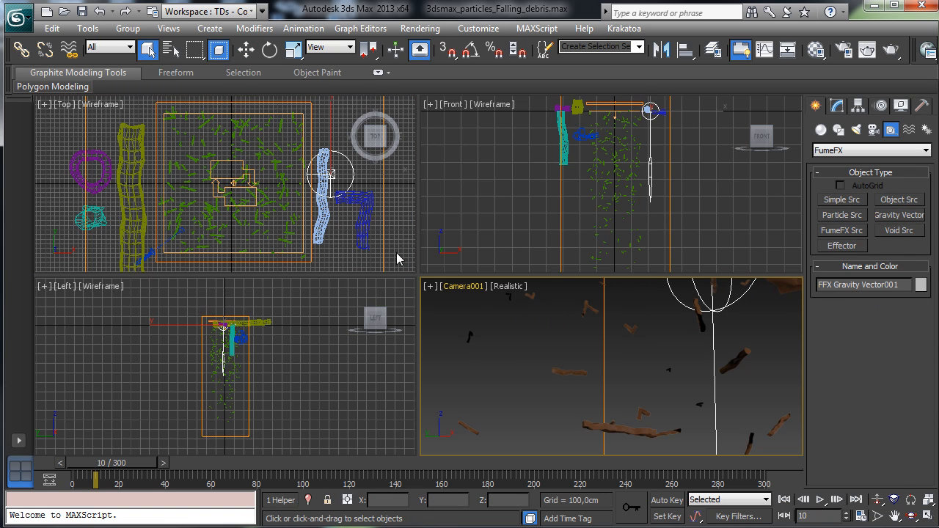
Turn on angle snap and rotate the simple source 180 degrees in the Front view so it faces downward
click(594, 103)
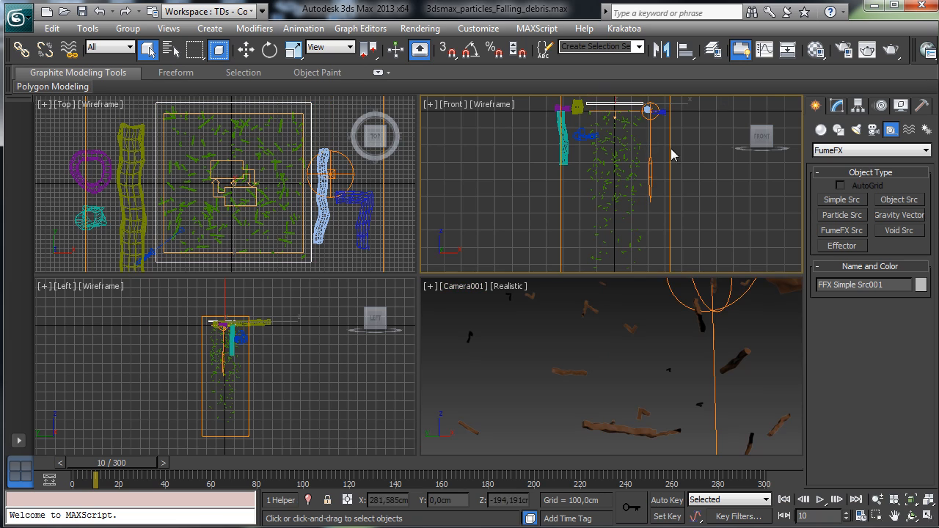
right_click(623, 165)
click(911, 504)
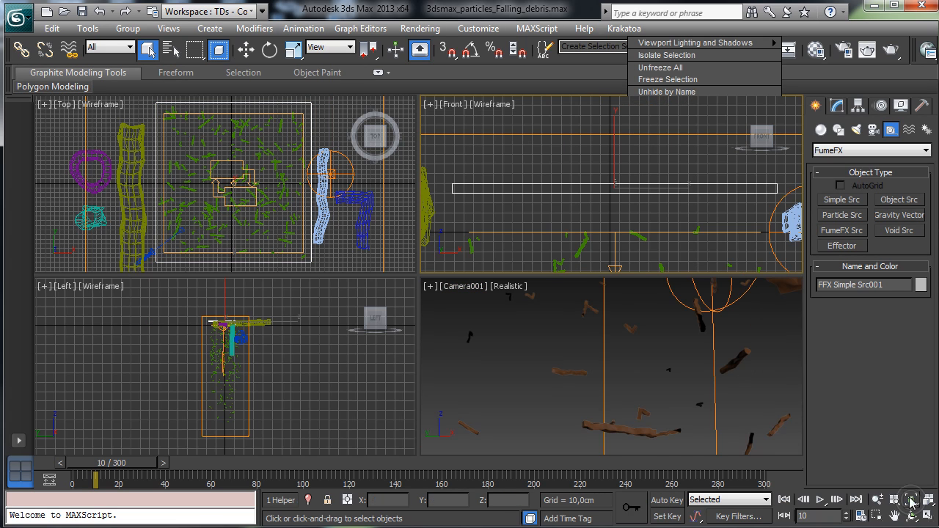
ctrl+click(659, 182)
click(620, 187)
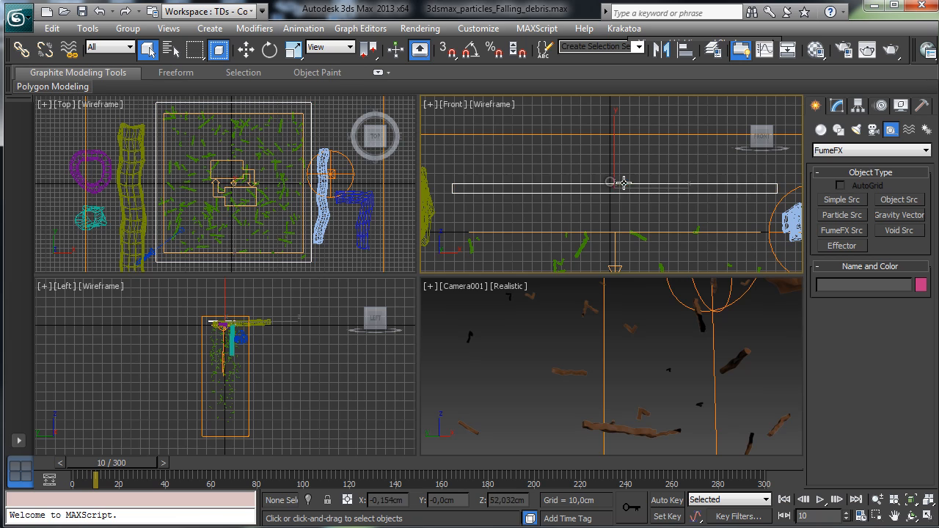
click(269, 50)
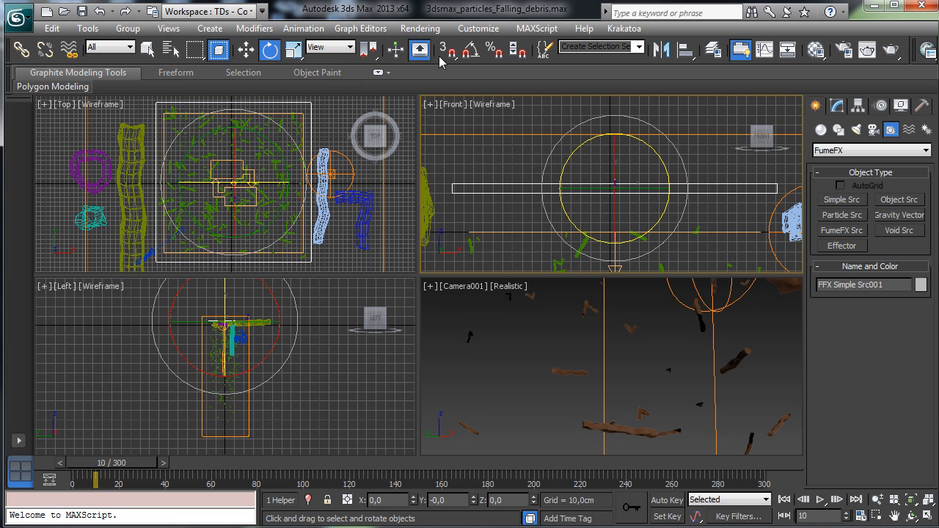
click(471, 50)
drag(663, 160, 609, 175)
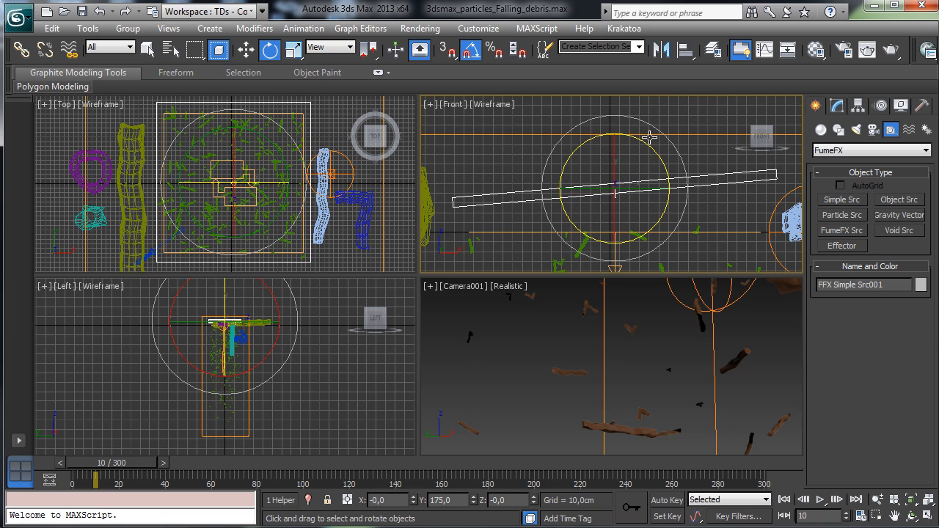
mouse_move(655, 151)
mouse_down()
mouse_move(640, 163)
mouse_move(666, 142)
mouse_up()
right_click(478, 352)
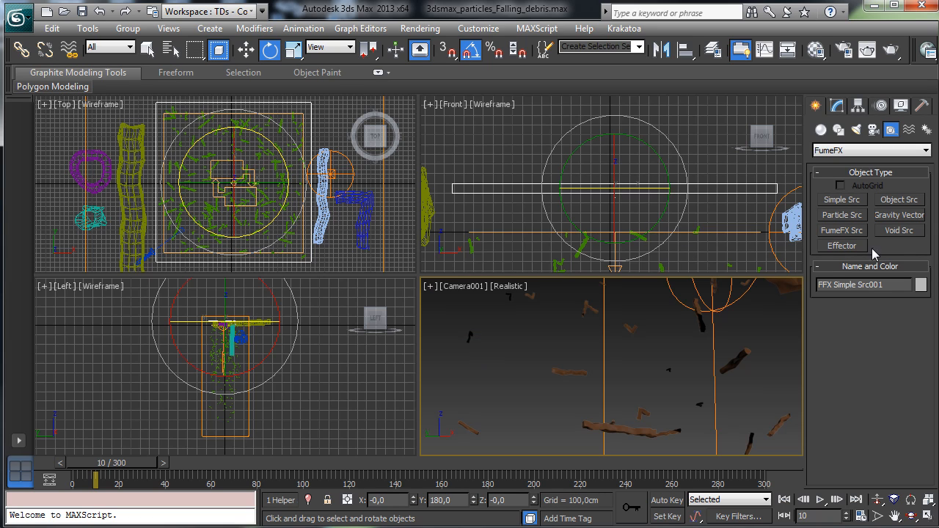
Set the simple source's turbulence amount to 1, directional velocity to 20 cm and radial velocity to 0 cm
click(836, 106)
drag(856, 345, 847, 240)
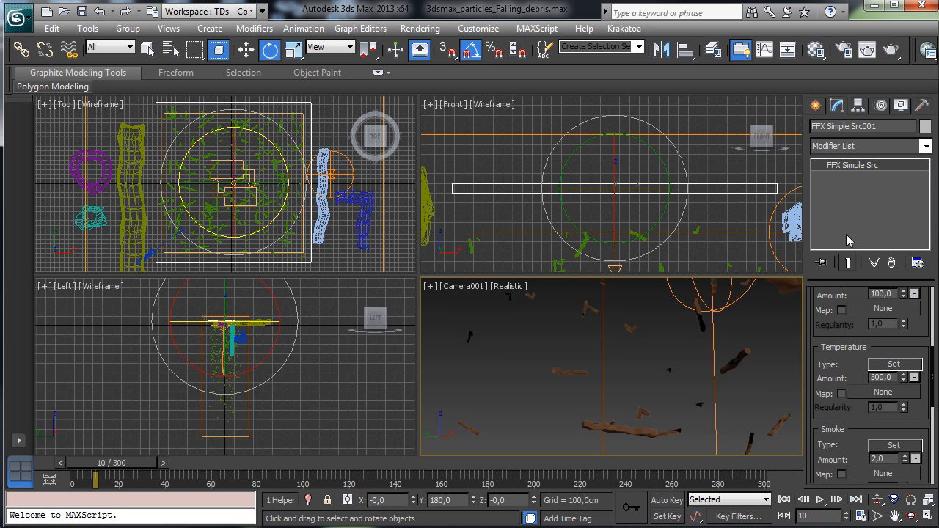
scroll(856, 345, down, 5)
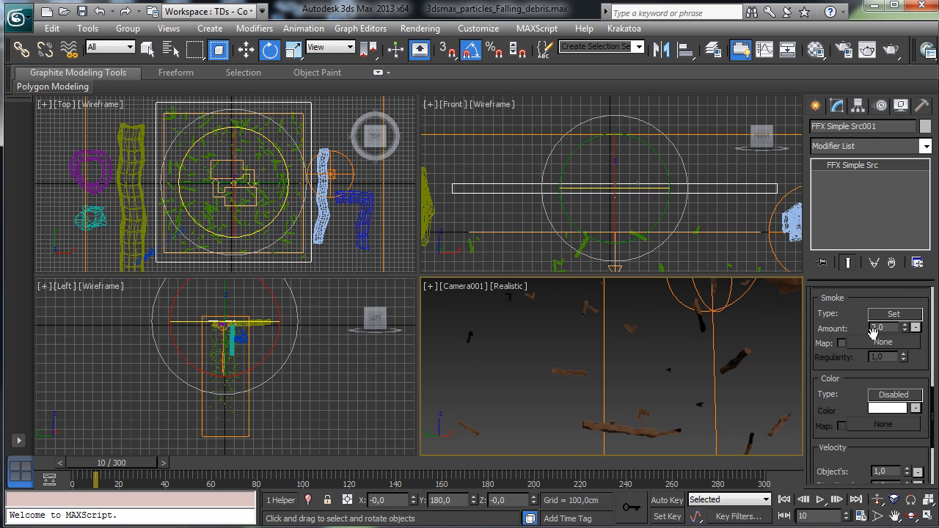
scroll(854, 333, down, 4)
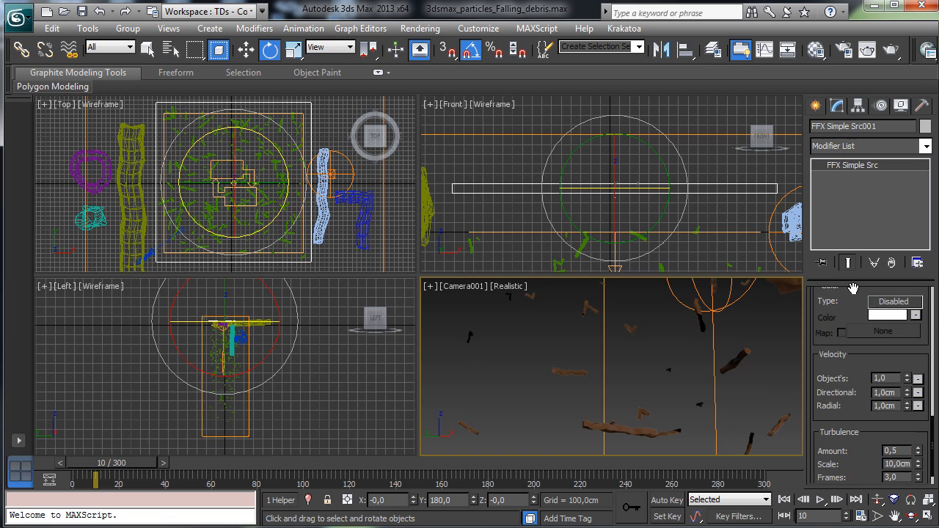
click(907, 449)
text(1)
key(Return)
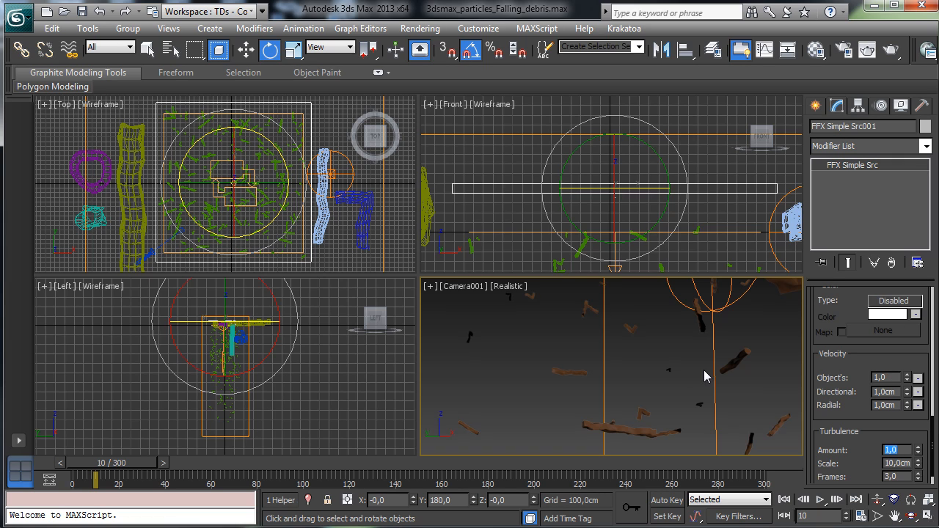
click(898, 393)
text(20)
key(Return)
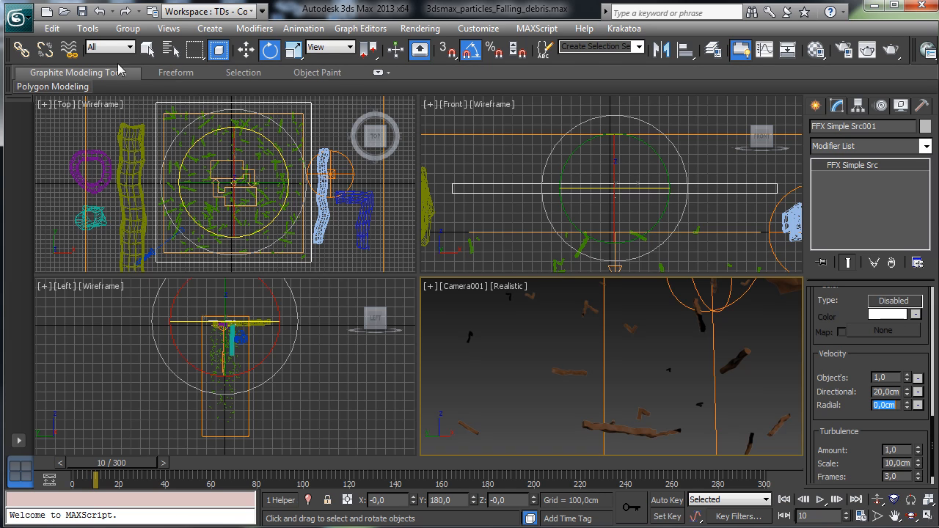
Select the FumeFX grid and open its FumeFX settings window
click(147, 49)
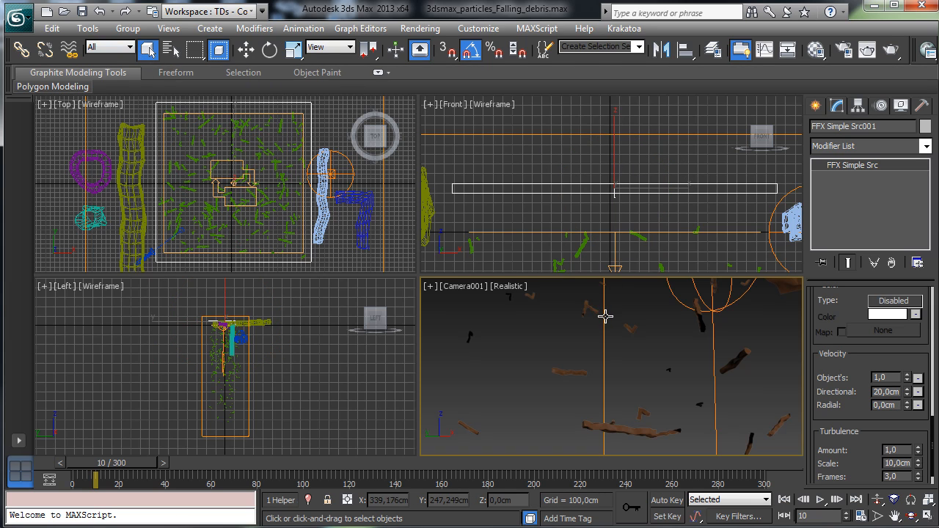
click(605, 315)
click(854, 316)
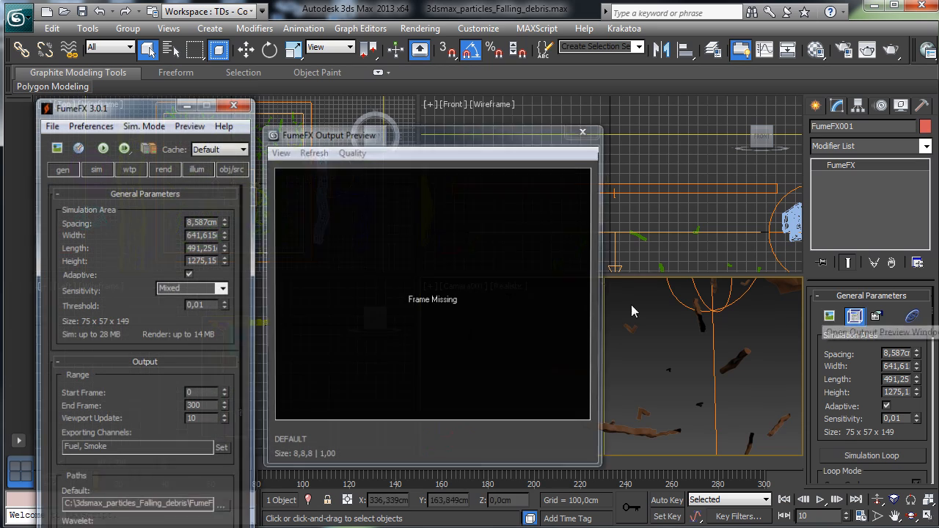
Add the simple source and the gravity vector to the FumeFX grid's objects and sources list
drag(136, 110, 125, 37)
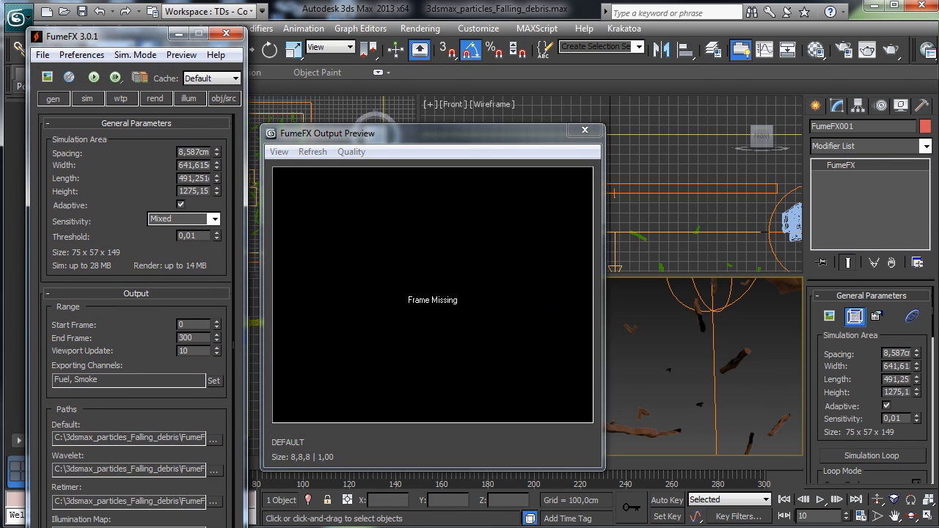
click(228, 100)
click(145, 296)
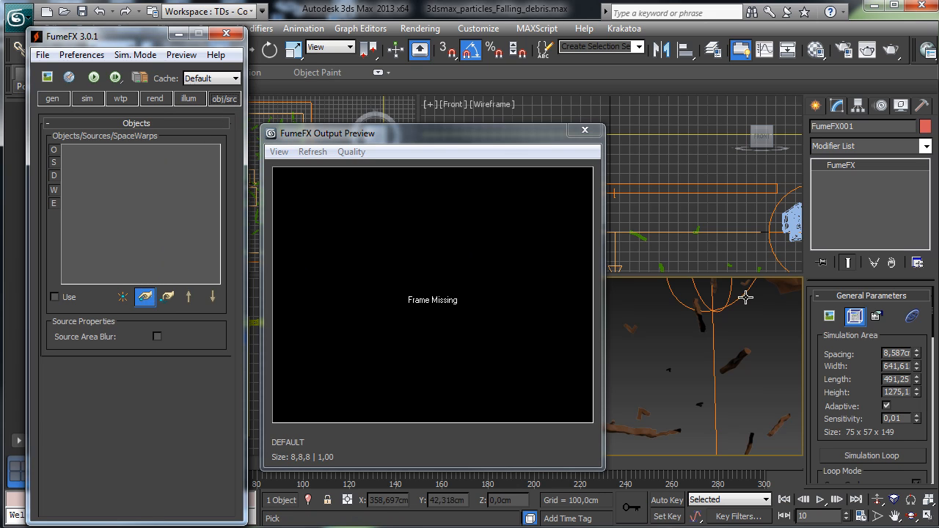
click(717, 184)
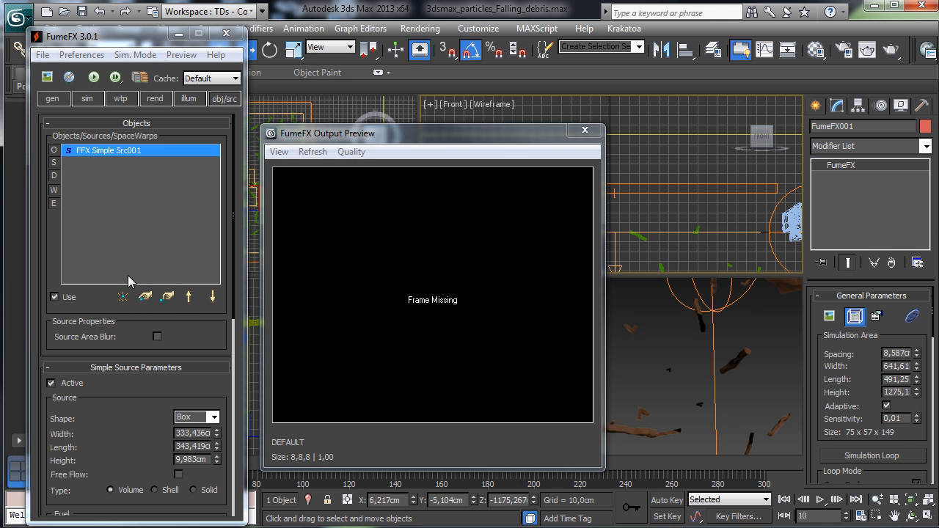
click(145, 297)
click(715, 304)
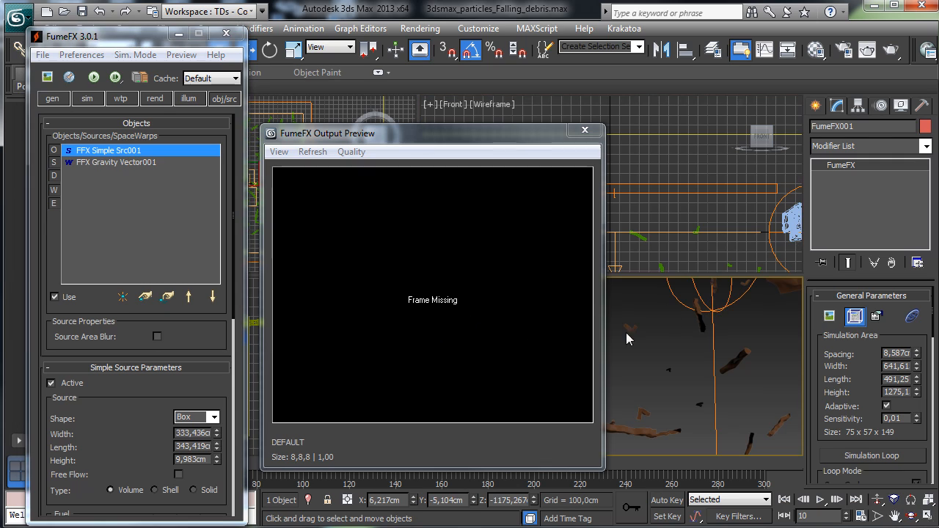
right_click(722, 336)
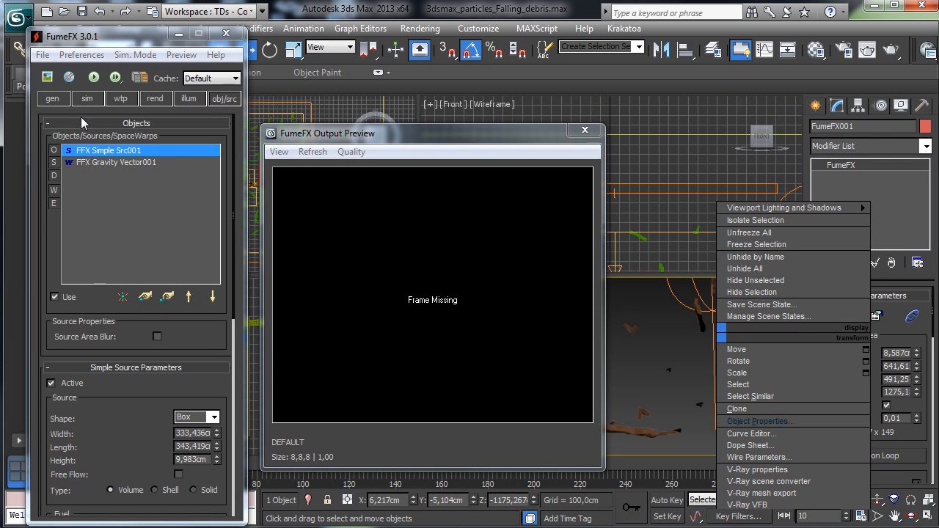
Turn off fuel simulation in the FumeFX simulation settings
scroll(127, 369, down, 2)
click(90, 100)
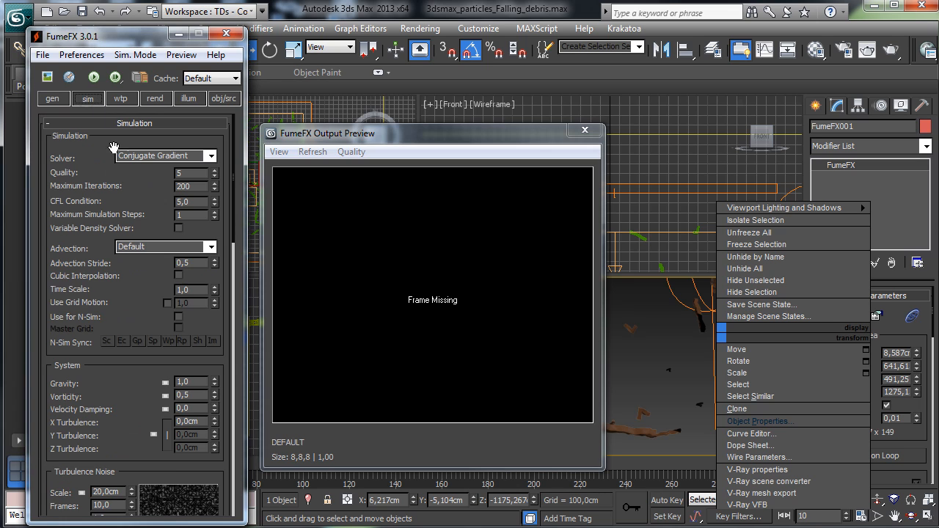
scroll(140, 378, down, 10)
scroll(110, 344, down, 2)
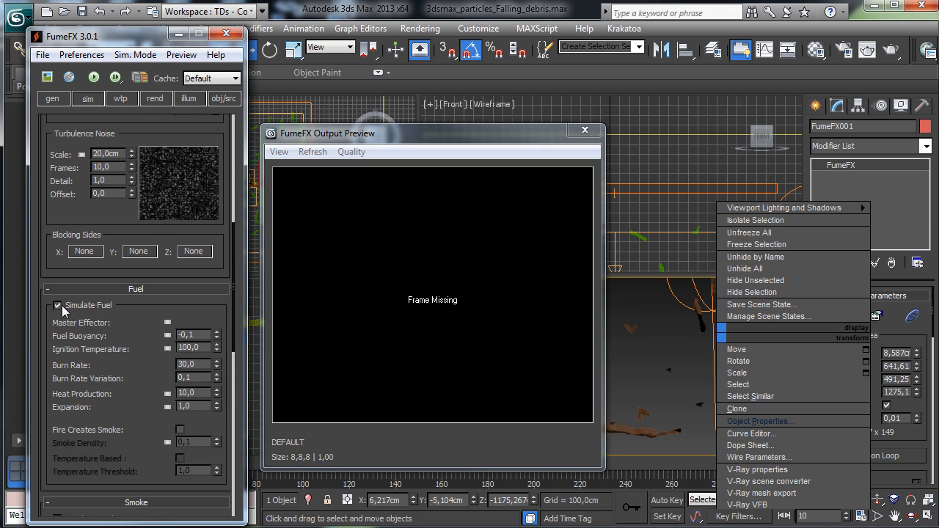
click(58, 305)
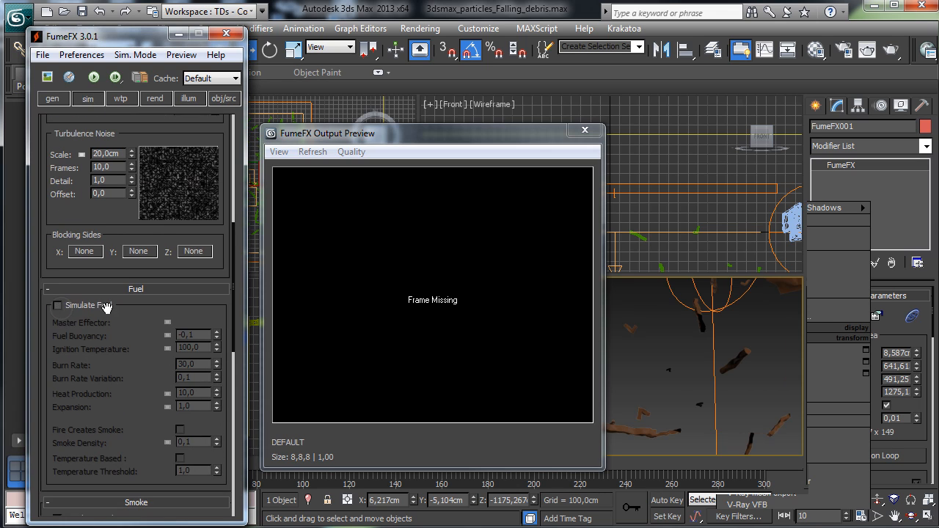
Run a test smoke simulation, watch the output preview, and cancel it partway through
click(115, 77)
drag(697, 98, 754, 67)
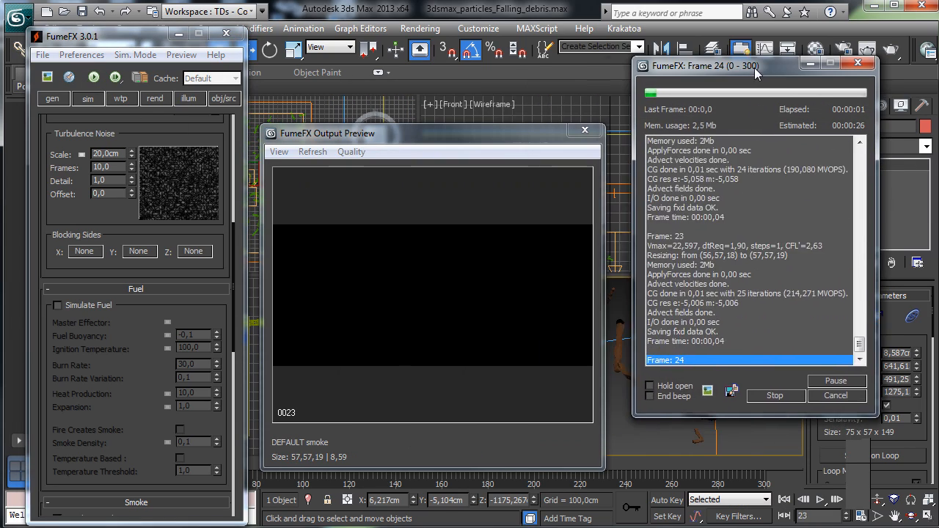
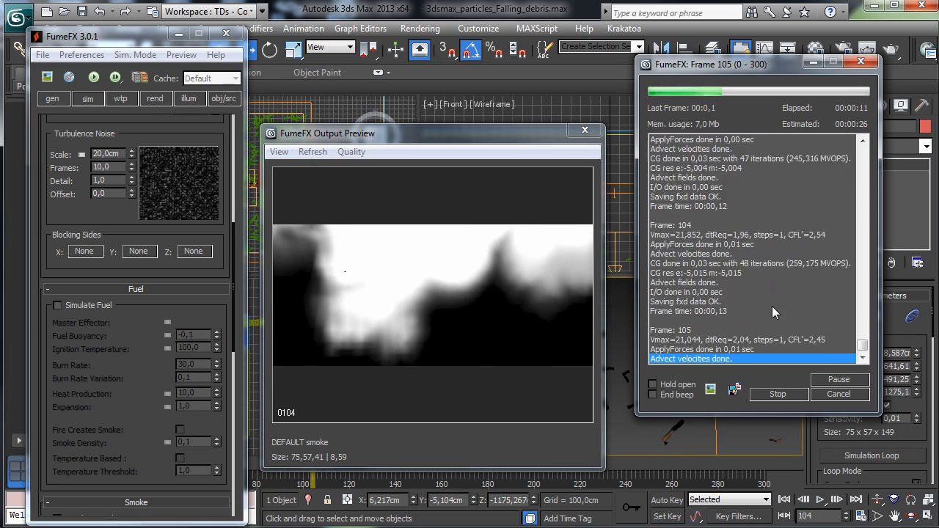
click(838, 395)
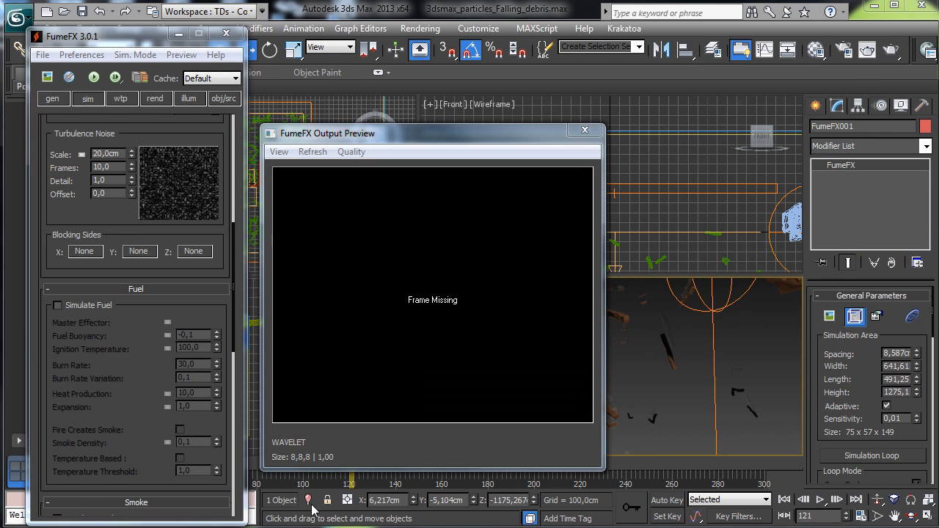
Set the FumeFX simulation's advection stride to 0,3
scroll(152, 133, up, 5)
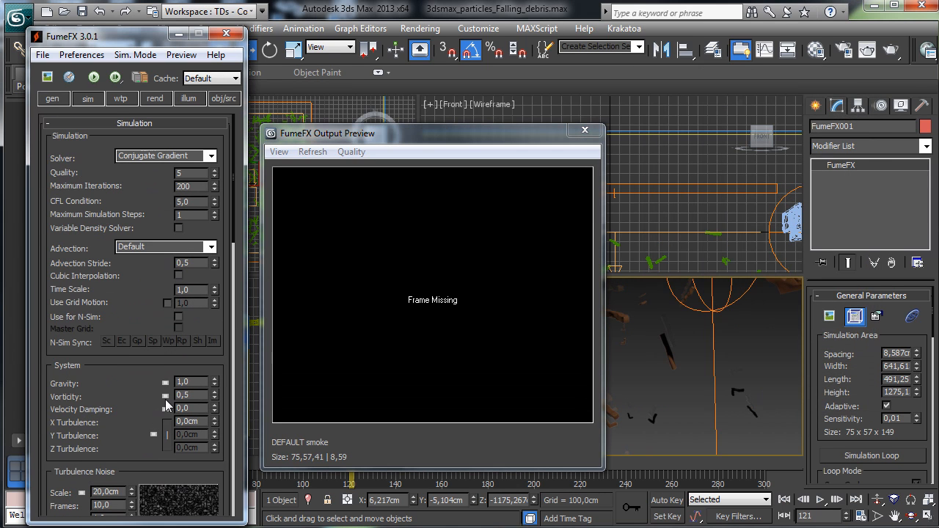
click(192, 263)
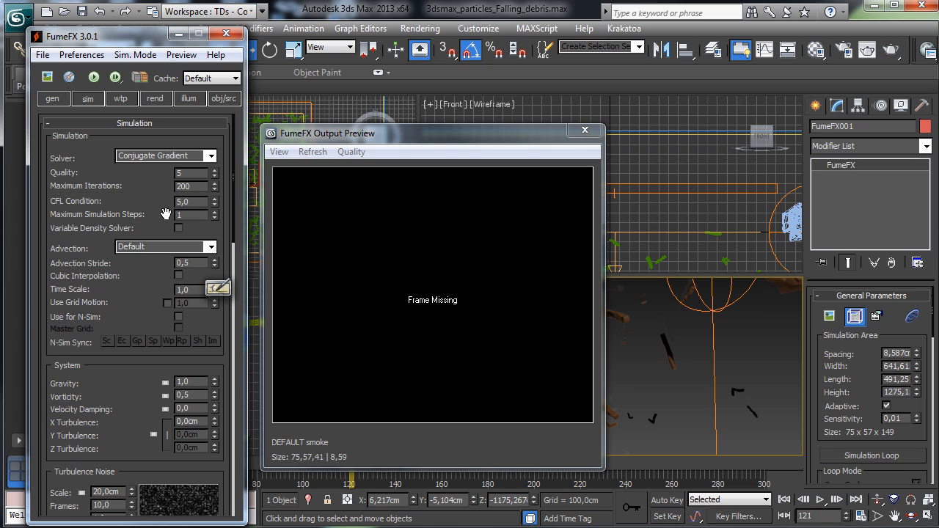
key(BackSpace)
text(3)
key(Return)
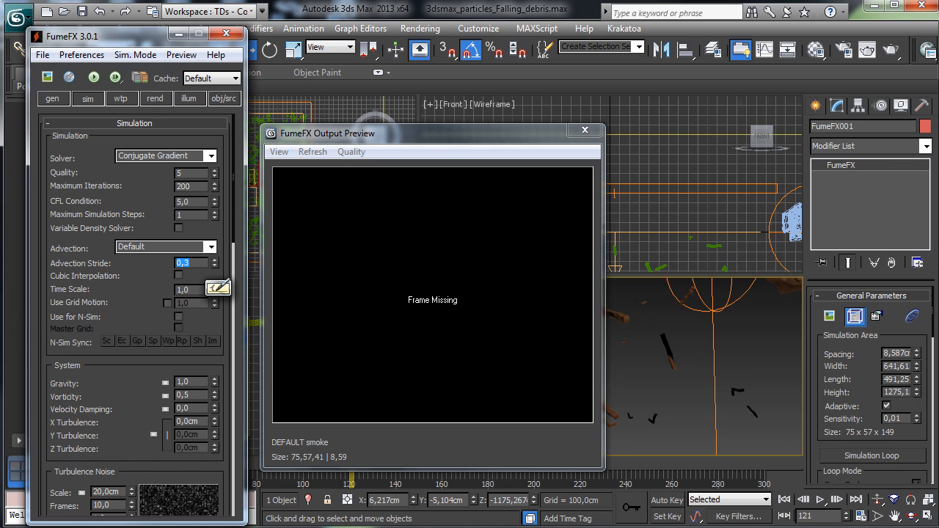
Set the simulation's gravity to 0,5 and vorticity to 0,75
click(192, 382)
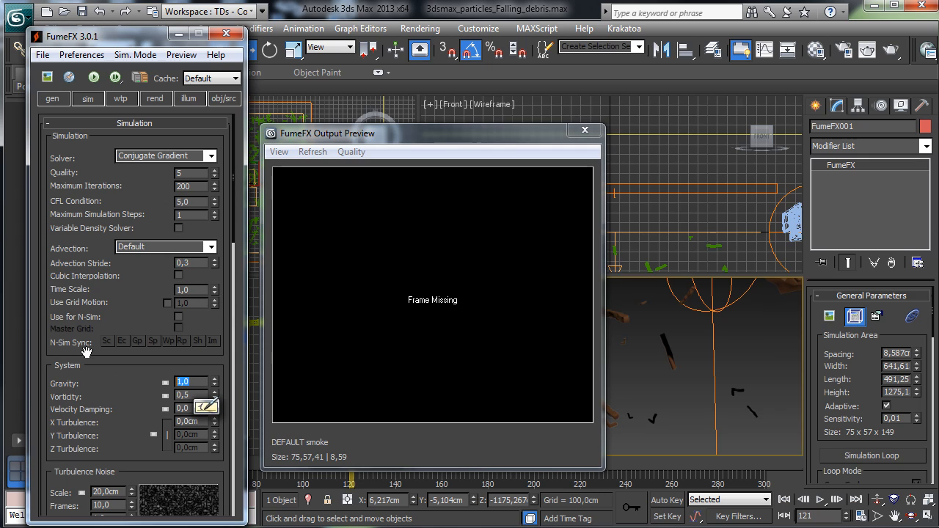
text(0,5)
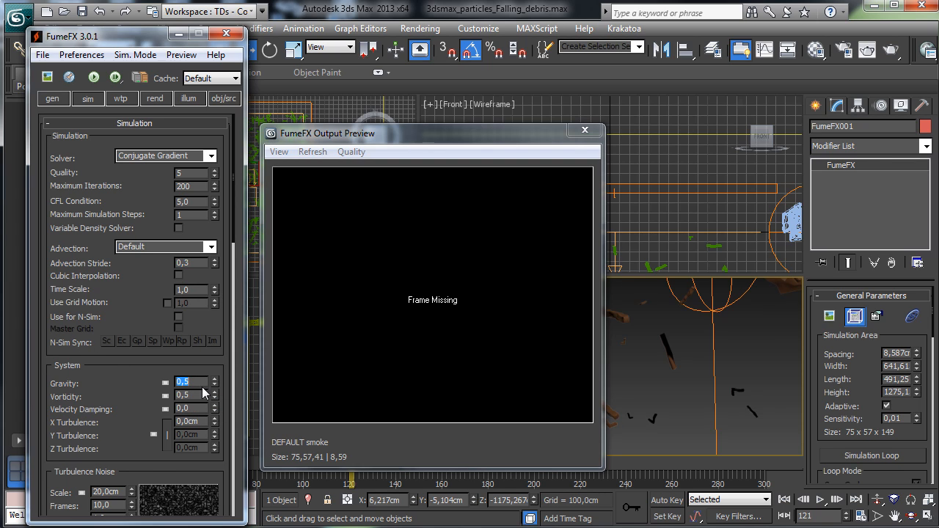
click(199, 391)
key(BackSpace)
key(BackSpace)
key(BackSpace)
key(Return)
Set the simulation's X turbulence to 1 cm
text(5)
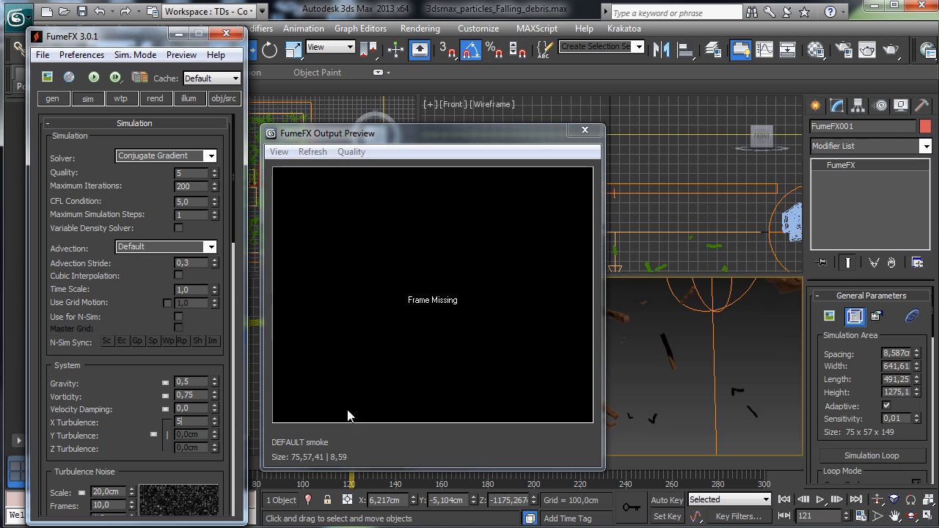
key(Return)
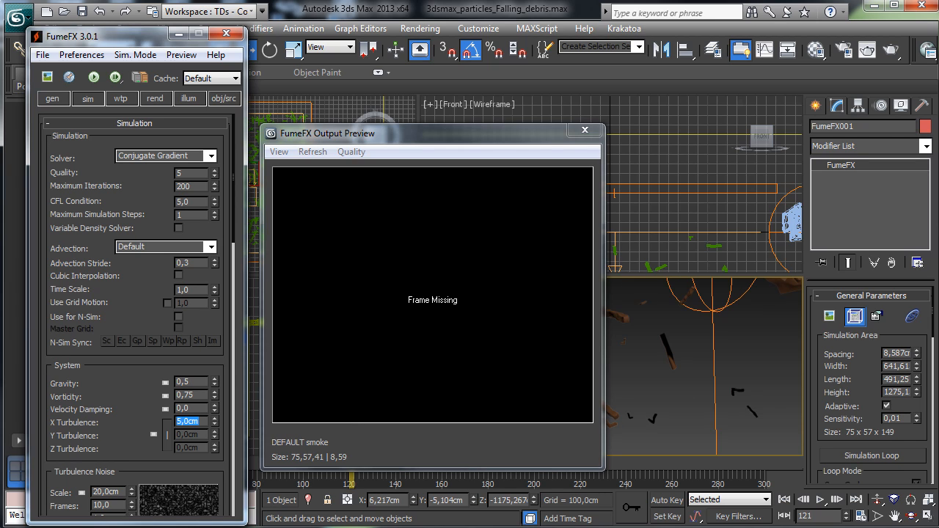
scroll(141, 437, down, 5)
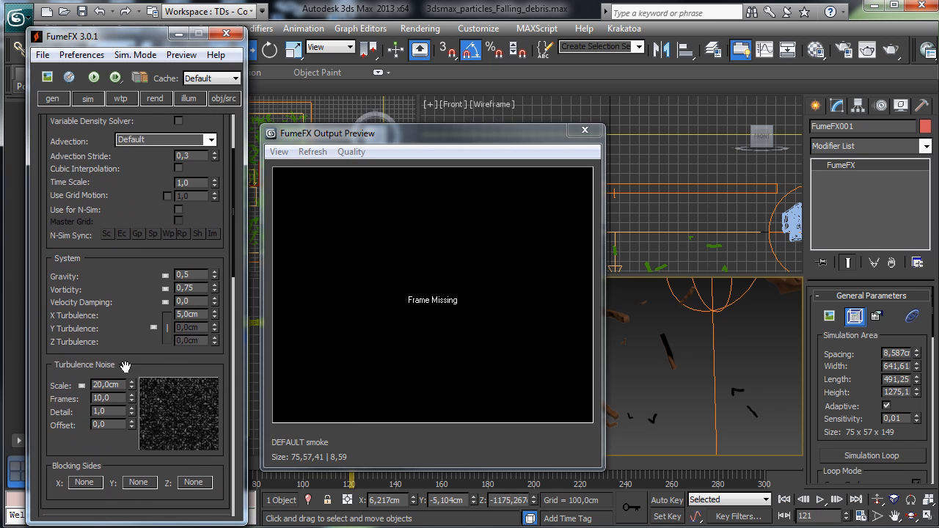
click(118, 384)
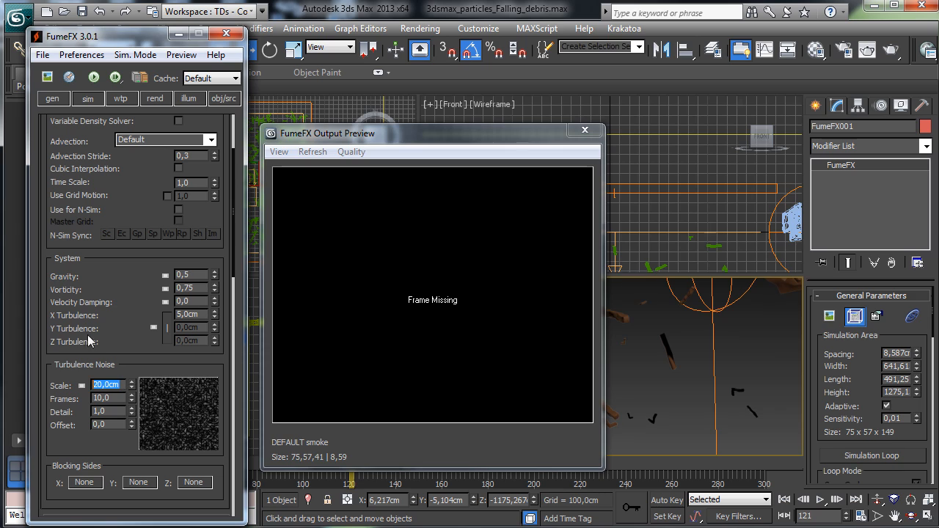
double_click(202, 316)
text(1)
key(Return)
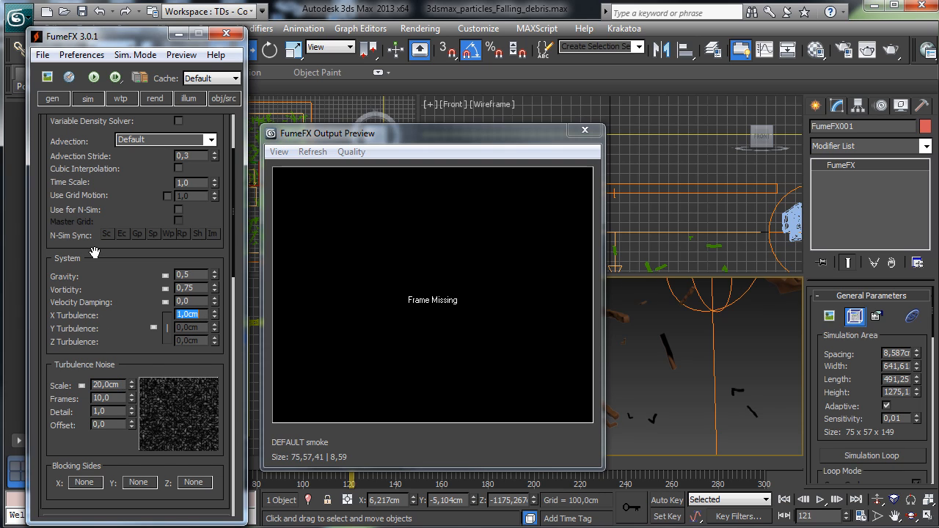
Set the turbulence noise scale to 50 cm and its detail to 4
click(117, 385)
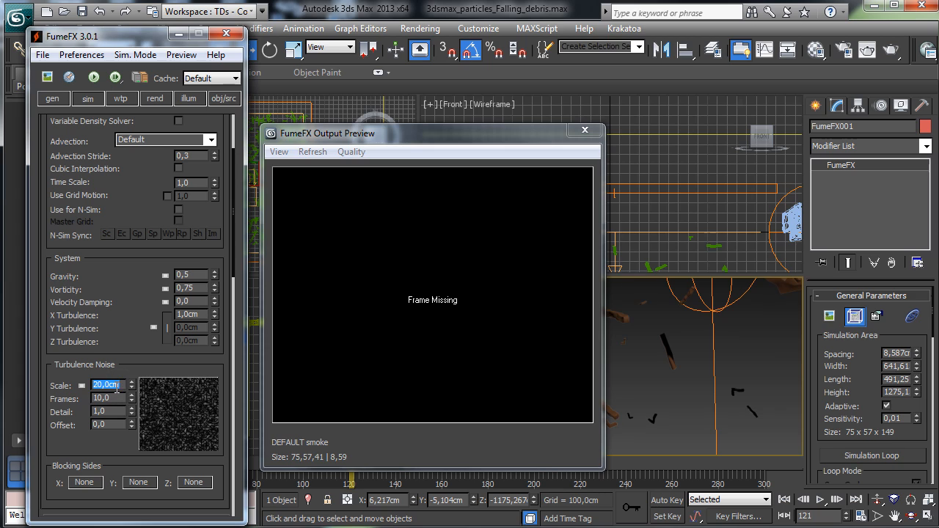
text(50)
key(Return)
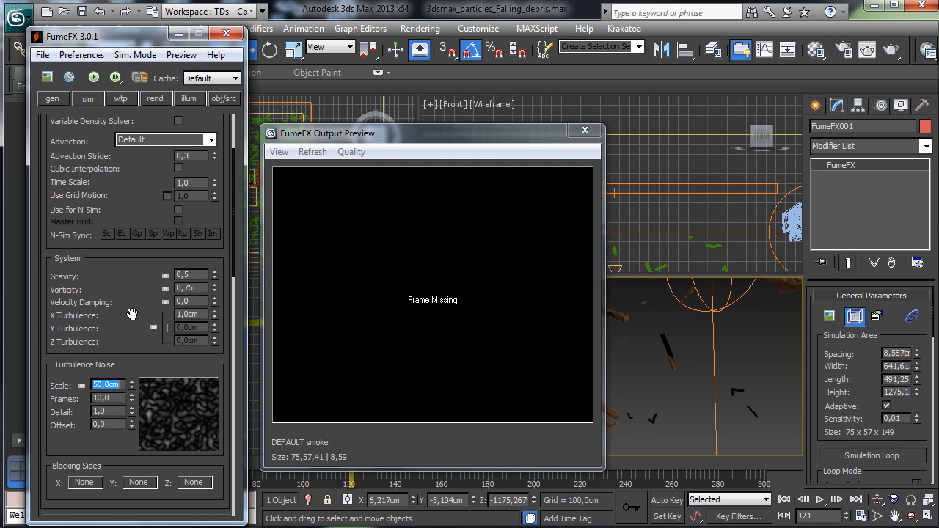
click(110, 411)
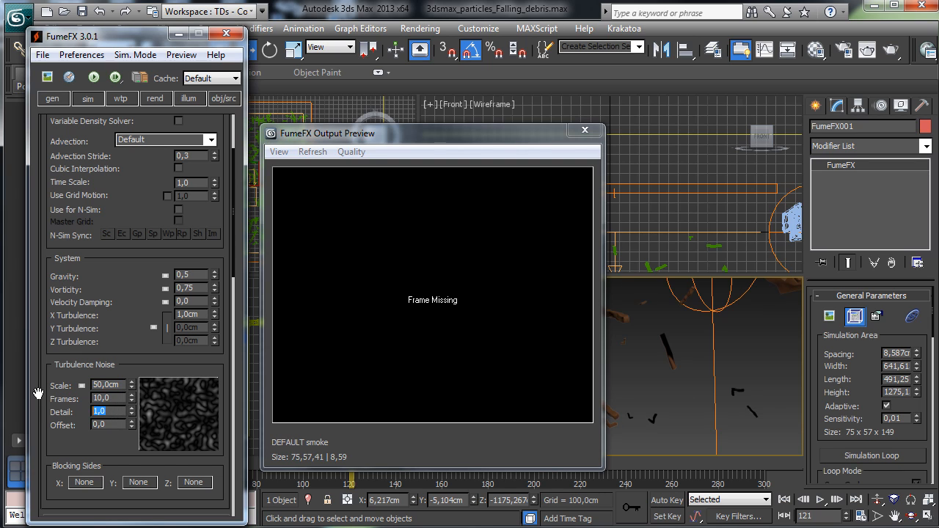
text(4)
key(Return)
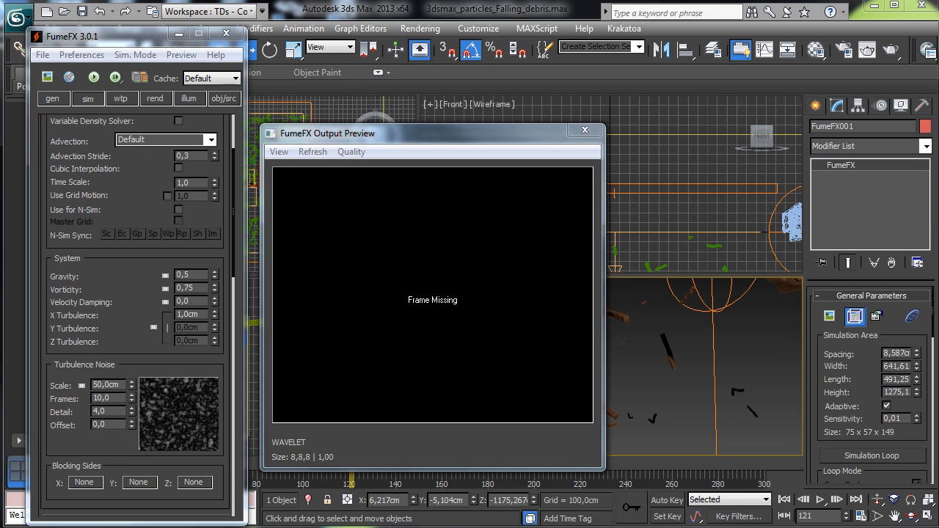
Review the smoke dissipation settings, then run a test simulation with the new turbulence values and cancel it partway
scroll(133, 354, down, 5)
scroll(121, 330, down, 5)
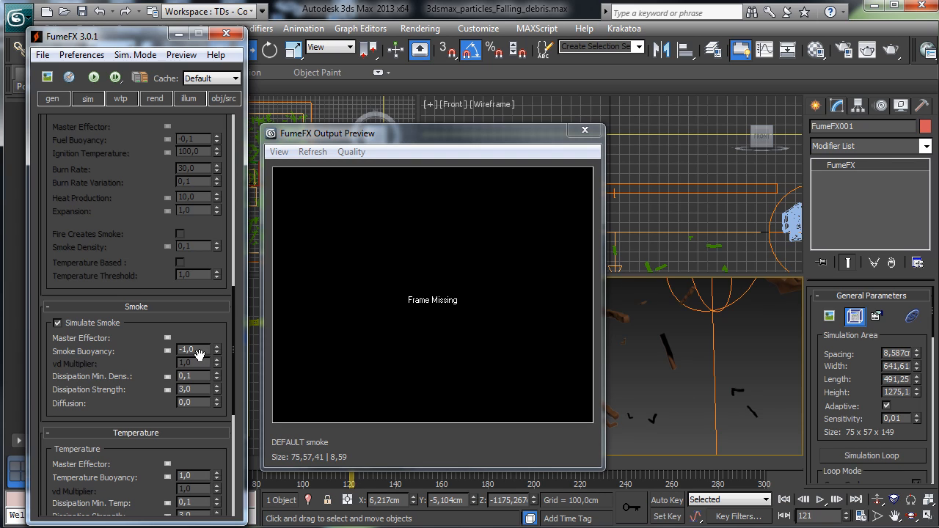
click(192, 389)
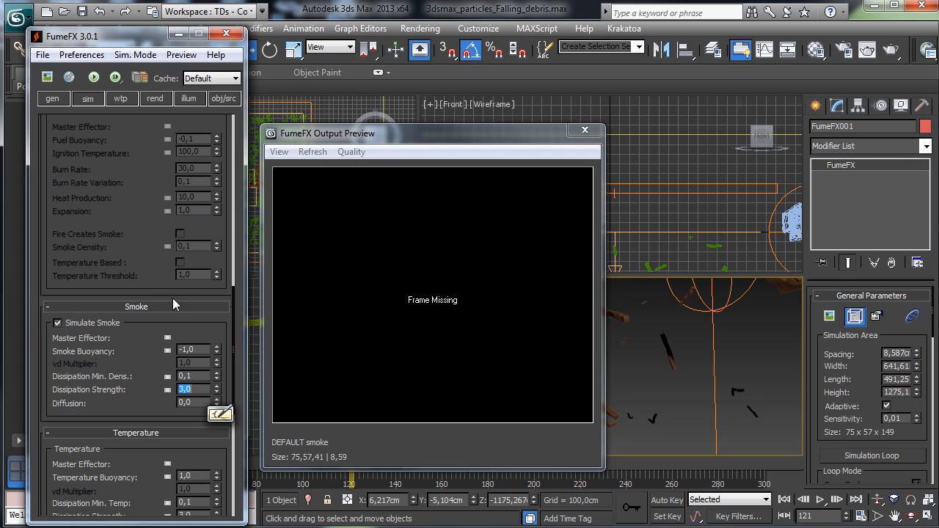
click(93, 77)
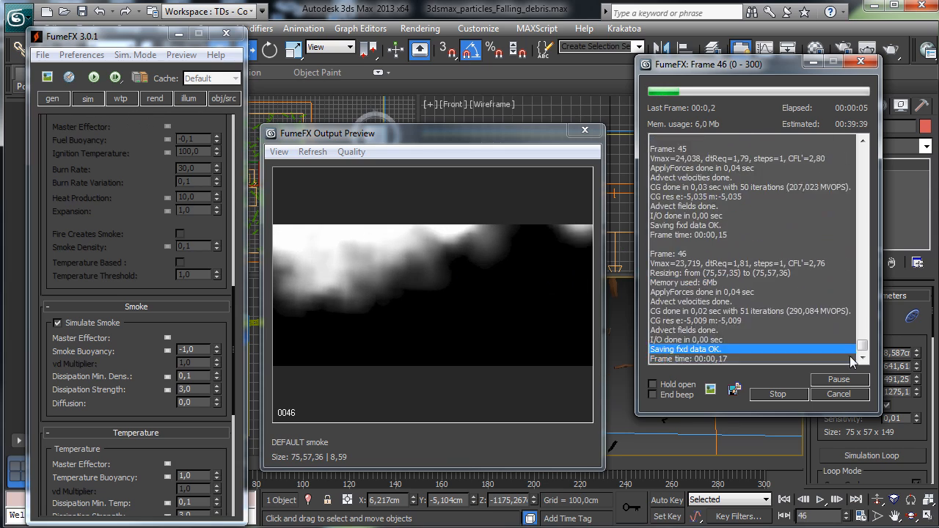
click(839, 394)
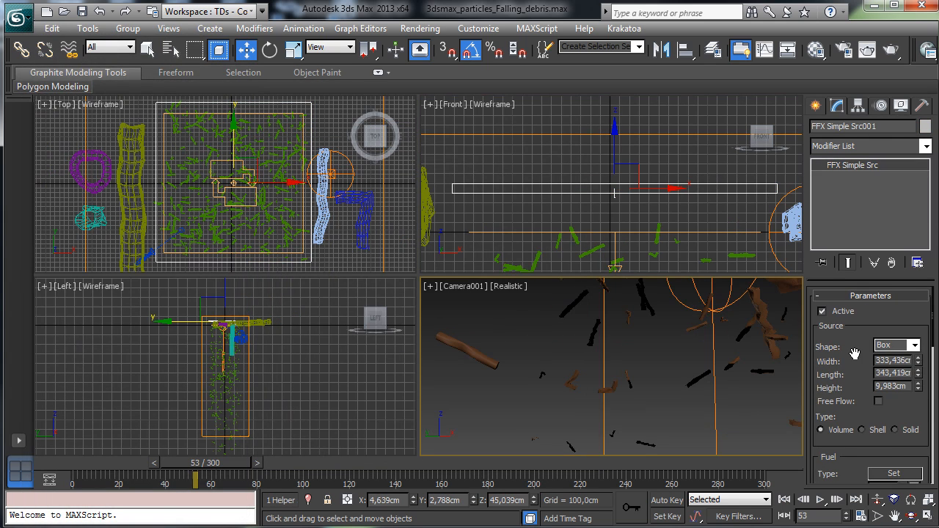
Set the simple source's directional velocity to 100 cm, then run a test simulation and cancel it partway
scroll(852, 345, down, 5)
drag(852, 405, 866, 173)
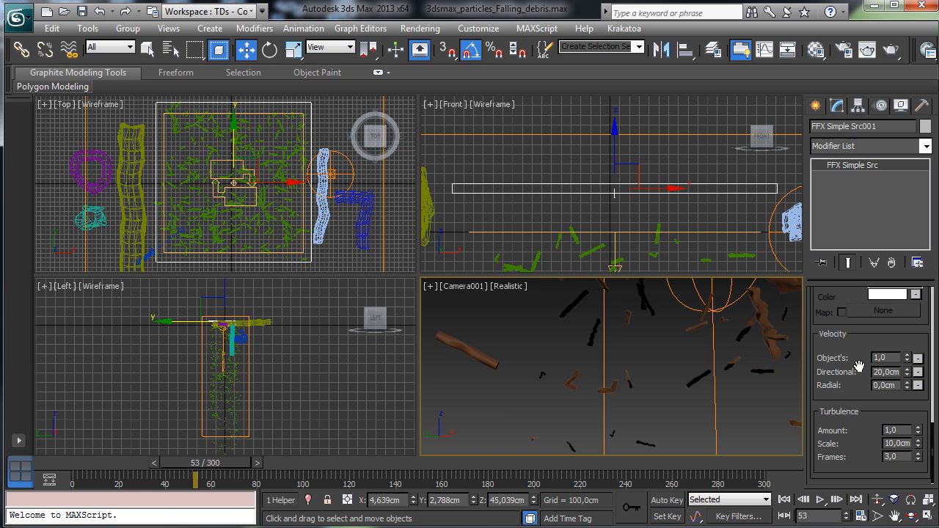
click(899, 443)
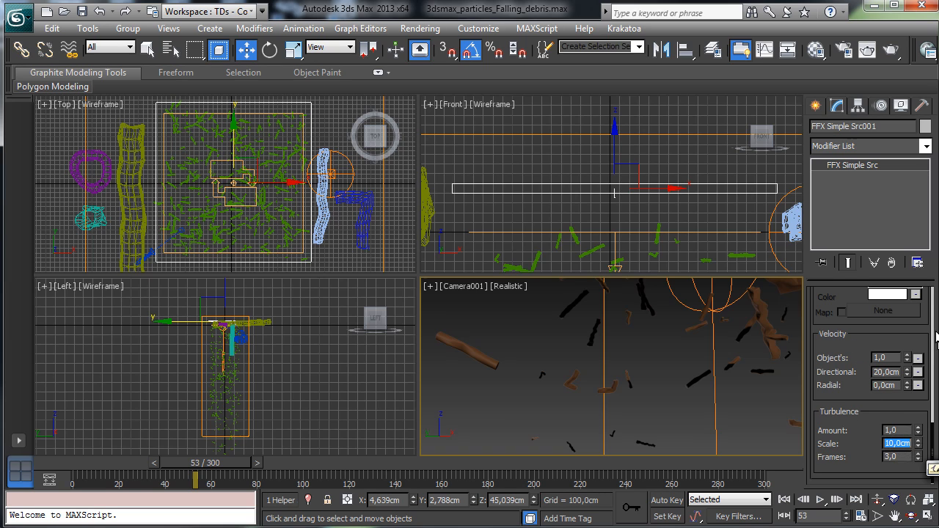
click(888, 372)
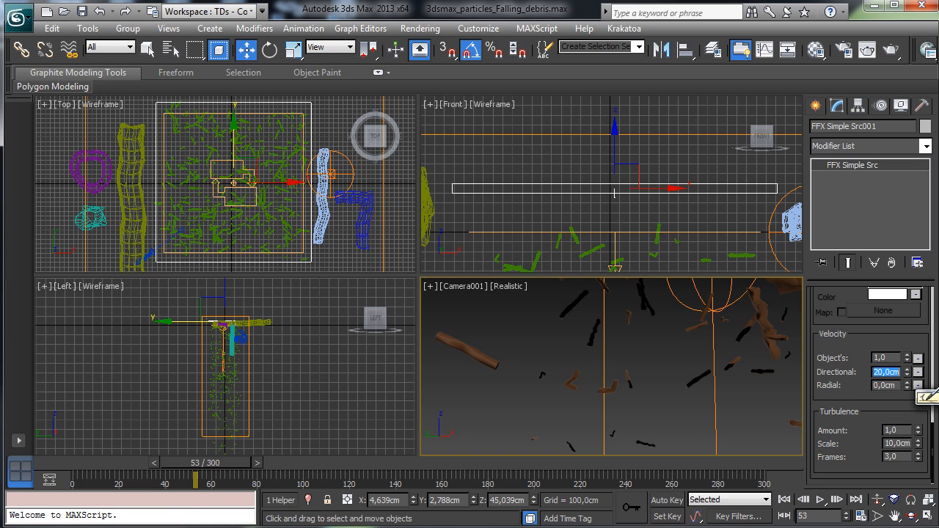
text(100)
key(Return)
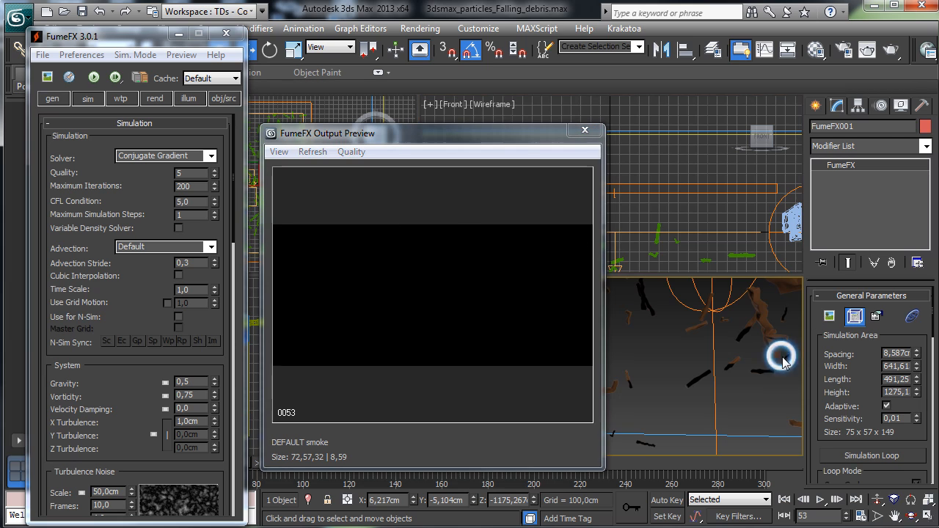
click(93, 77)
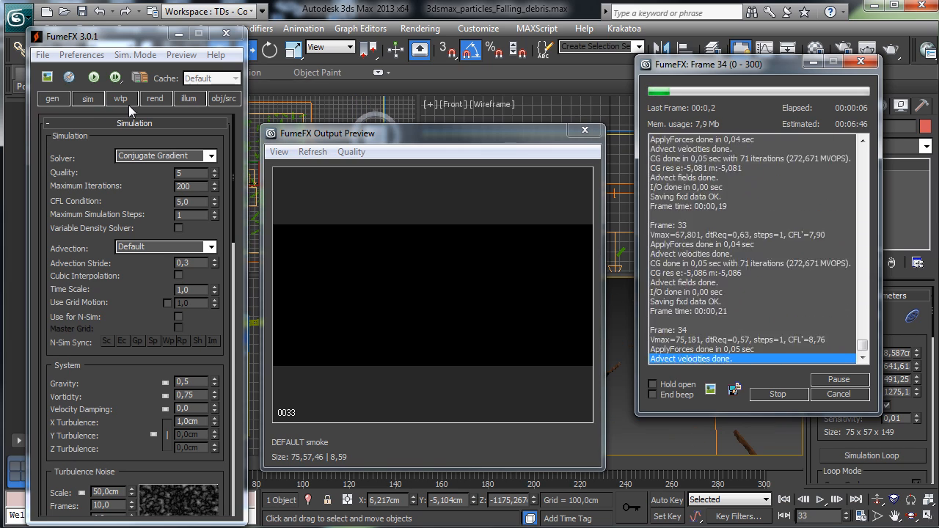
click(826, 396)
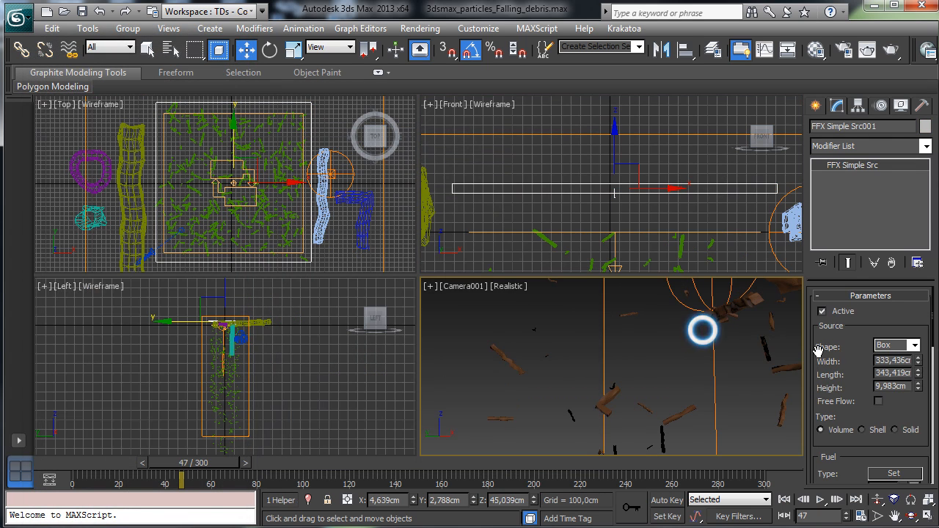
Return the timeline to frame 0 and delete the FumeFX simple source from the scene
scroll(857, 355, down, 6)
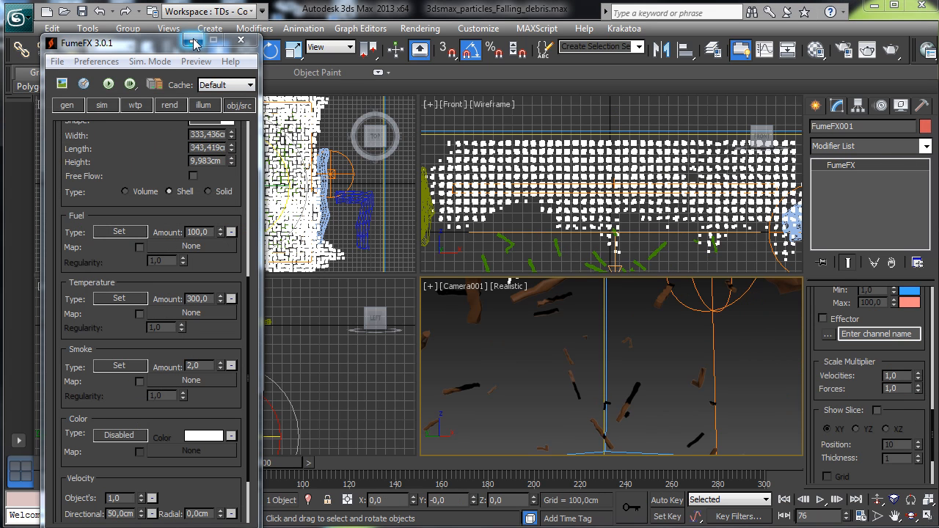
click(194, 43)
click(243, 141)
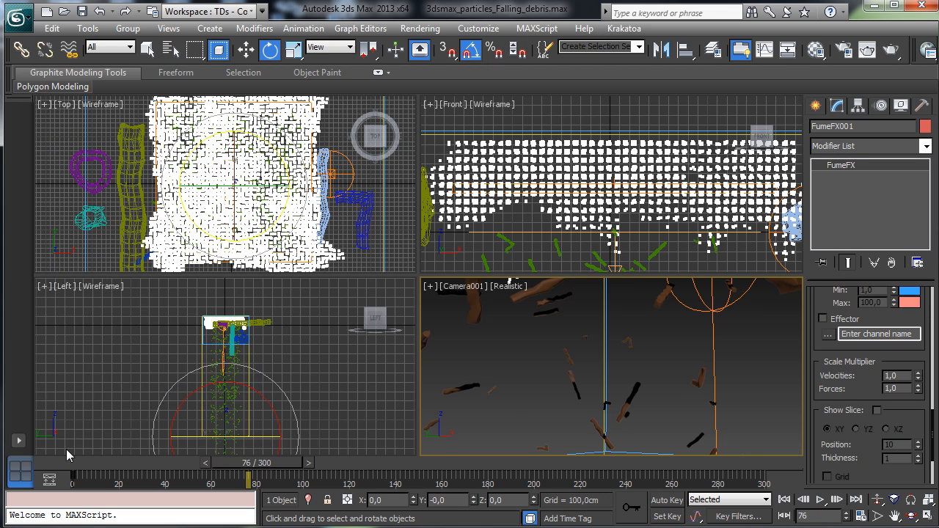
click(69, 462)
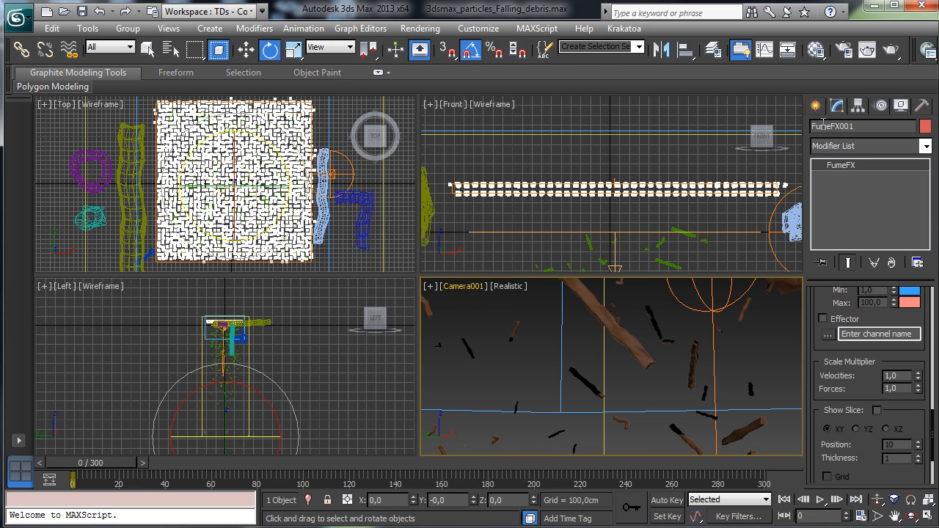
click(817, 107)
click(637, 192)
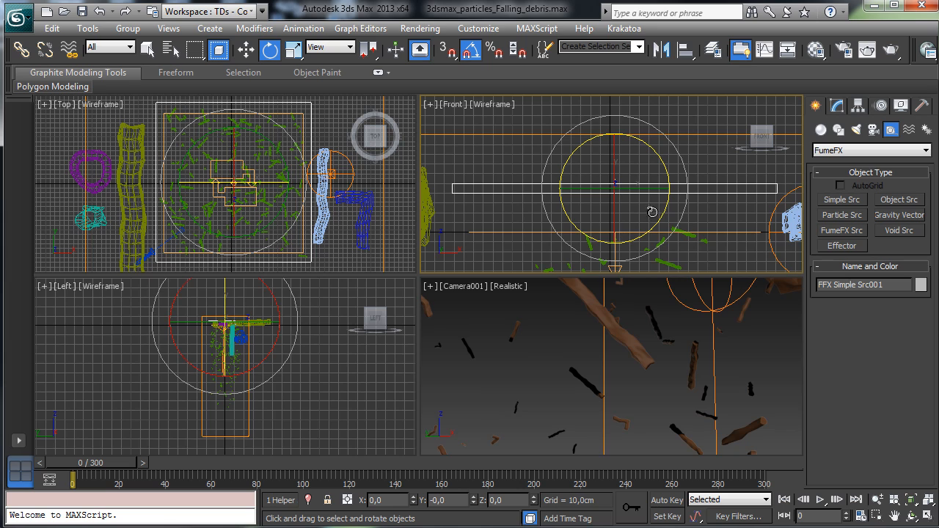
key(Delete)
Create a second PF Source over the debris emitter in the Top view, about 306 cm long and 319 cm wide
click(820, 129)
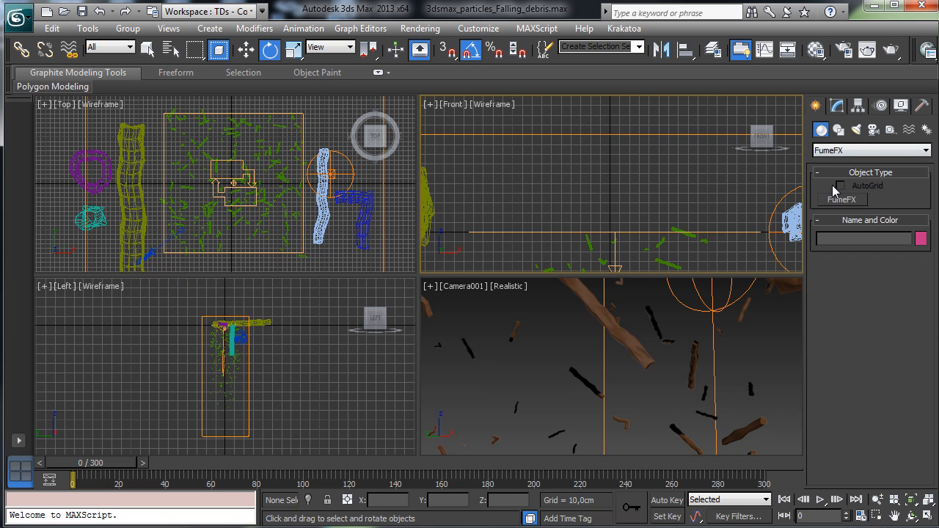
click(833, 151)
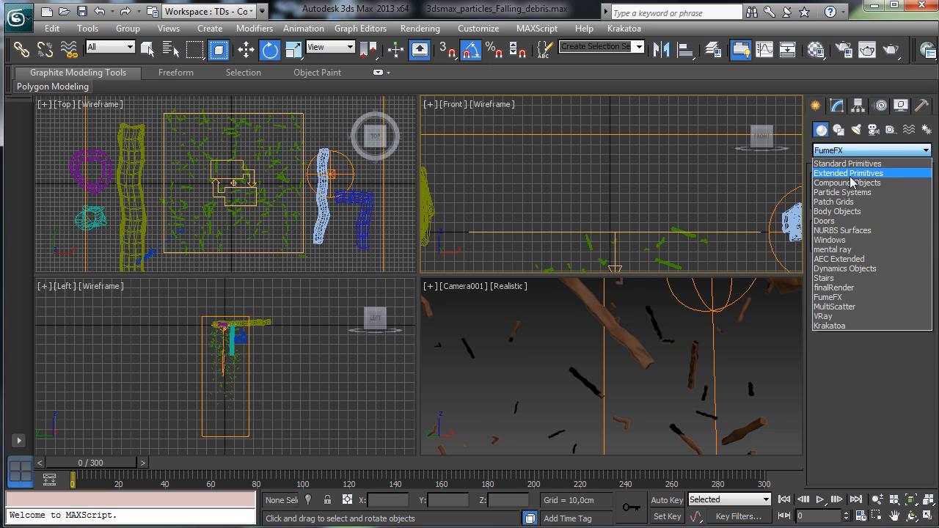
click(853, 192)
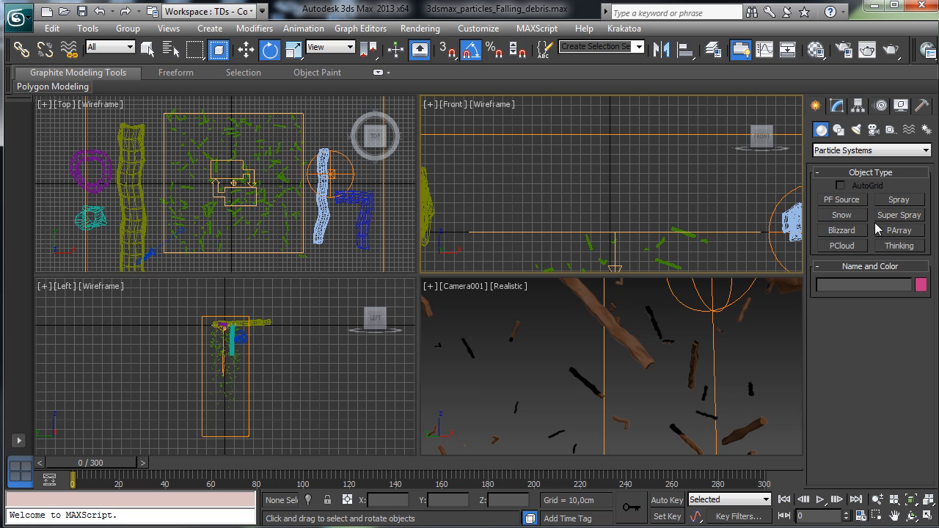
click(842, 201)
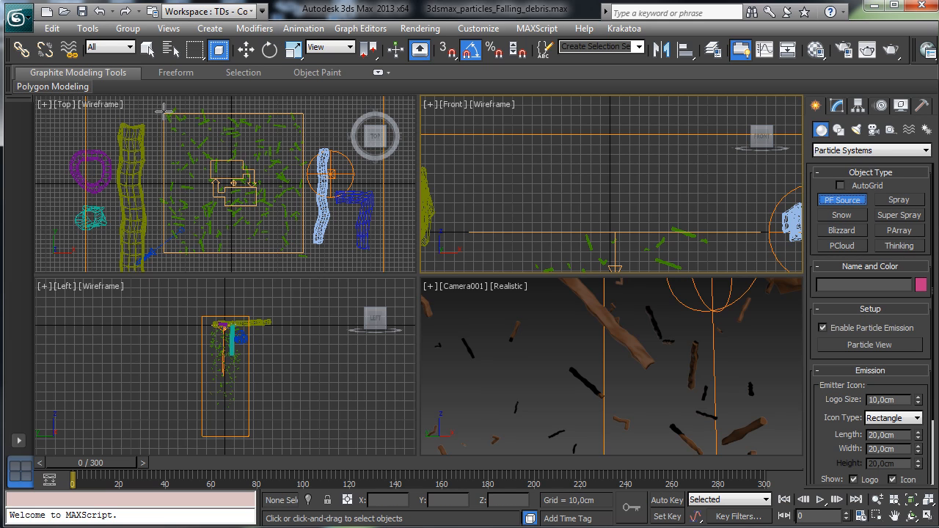
drag(160, 109, 308, 252)
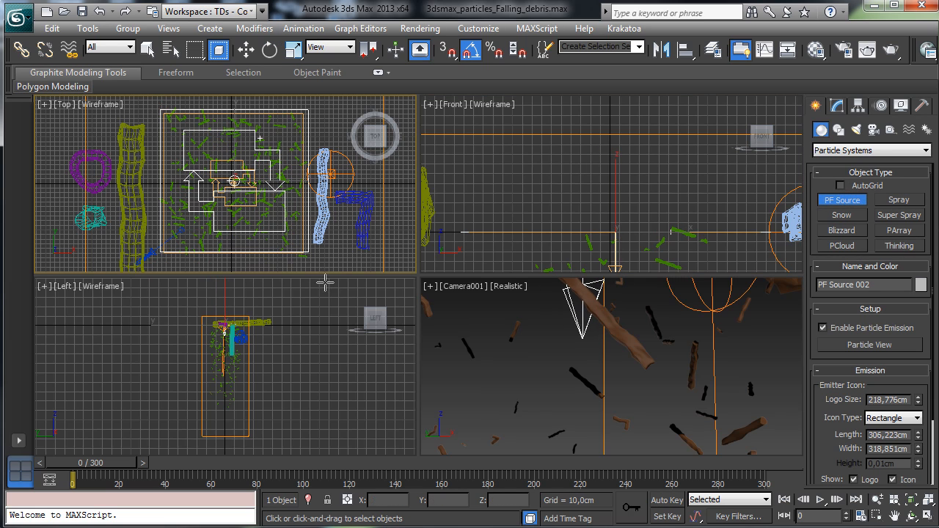
click(462, 416)
drag(88, 464, 40, 458)
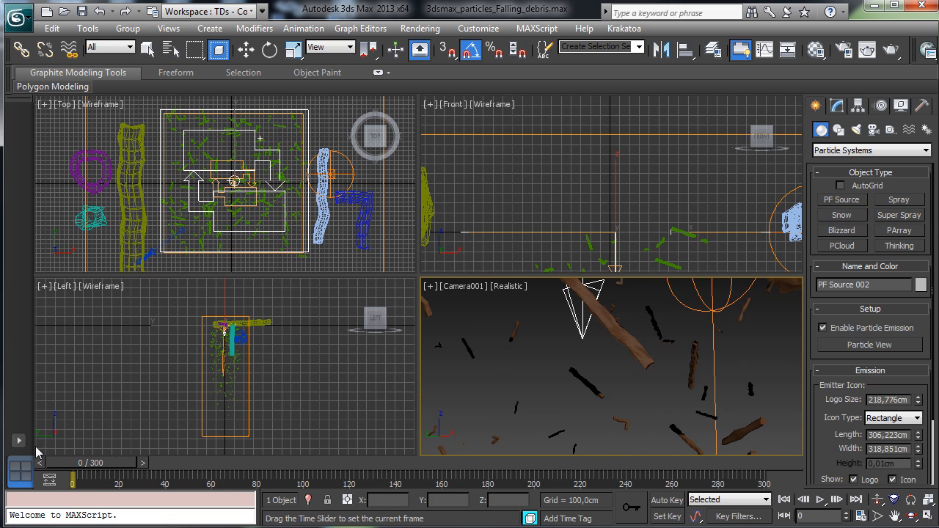
Open Particle View and set the emit start of the second flow's Birth operator to -60
click(836, 106)
key(e)
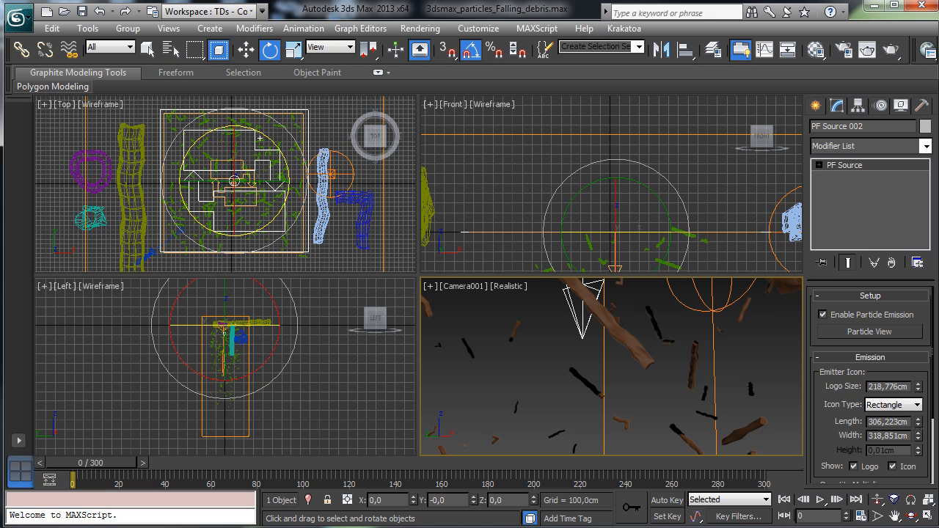
key(6)
drag(556, 79, 401, 44)
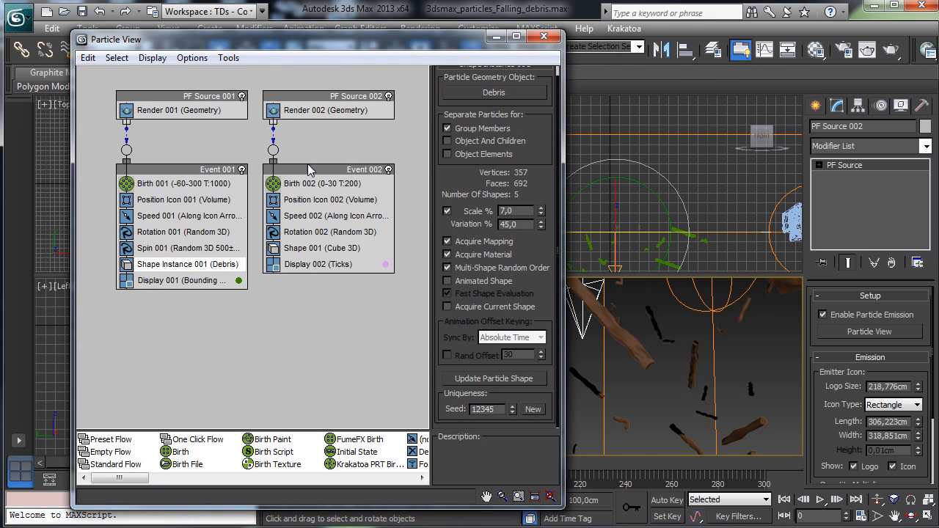
click(308, 183)
double_click(511, 97)
text(-)
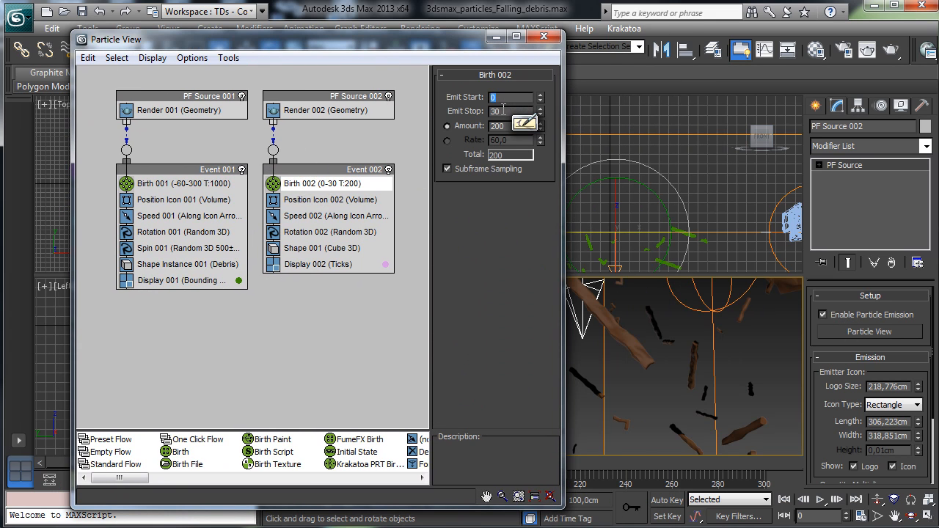
text(60)
key(Return)
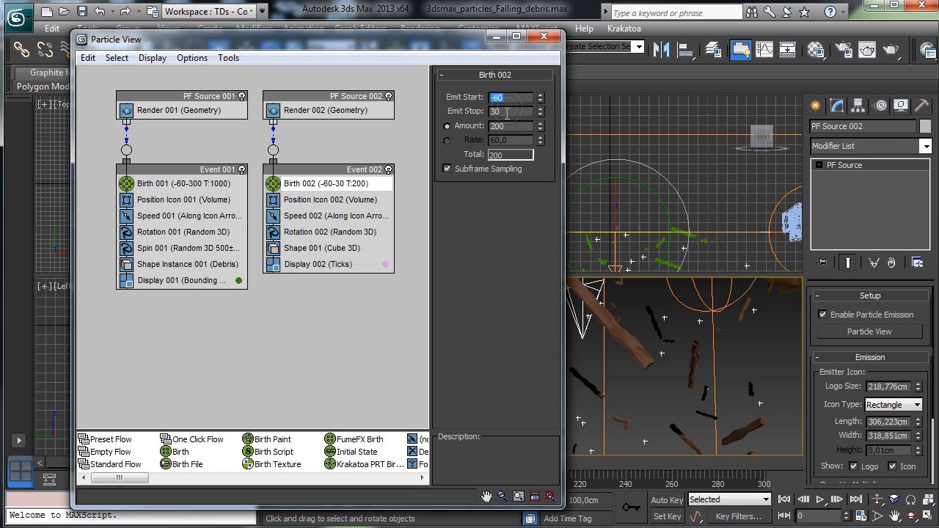
Set the second flow's emit stop to 300 and its particle amount to 20000
double_click(506, 111)
text(3)
key(Return)
click(513, 129)
text(00)
key(Return)
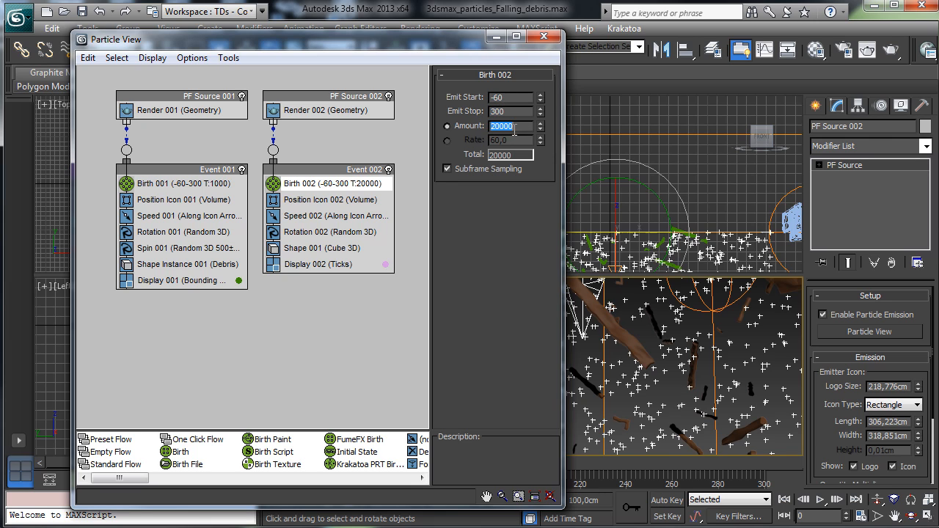
Compare the speed settings of both flows and set the second flow's speed variation to 150 cm
click(208, 217)
click(312, 216)
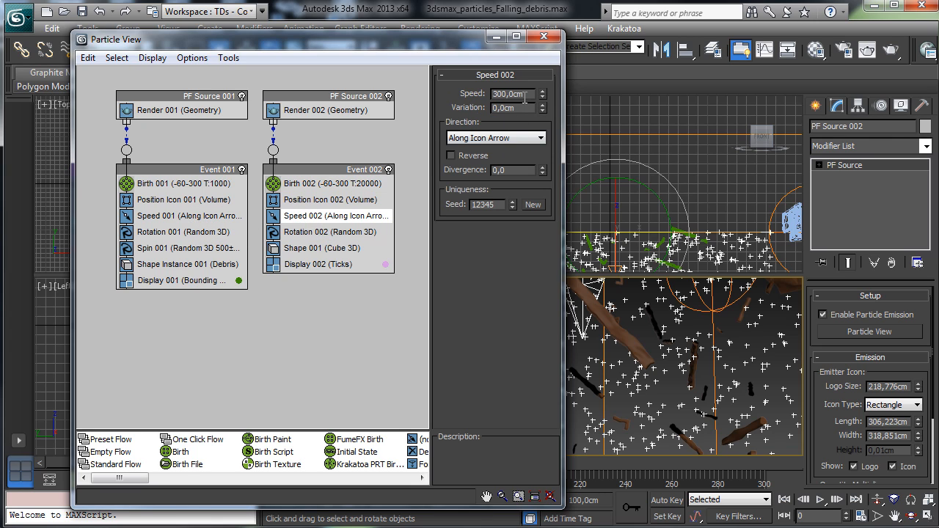
click(518, 107)
click(180, 216)
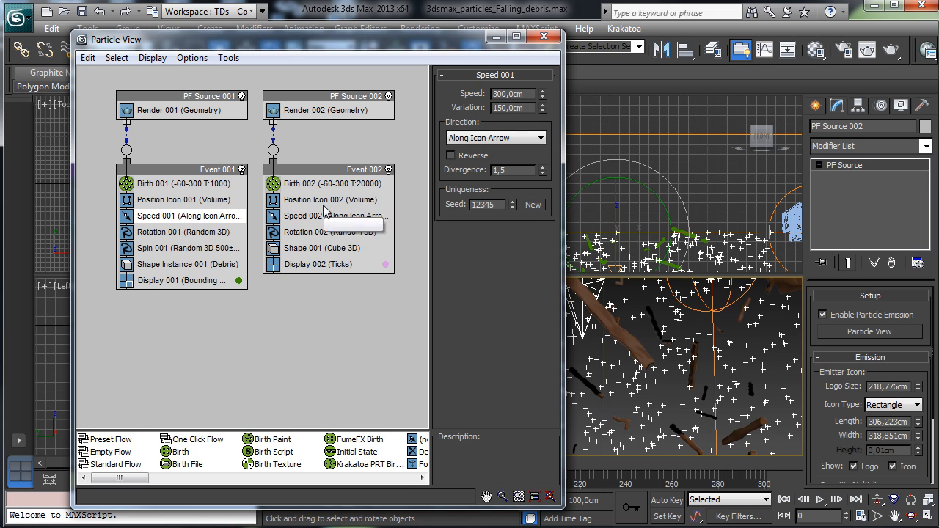
click(315, 216)
double_click(514, 108)
text(150)
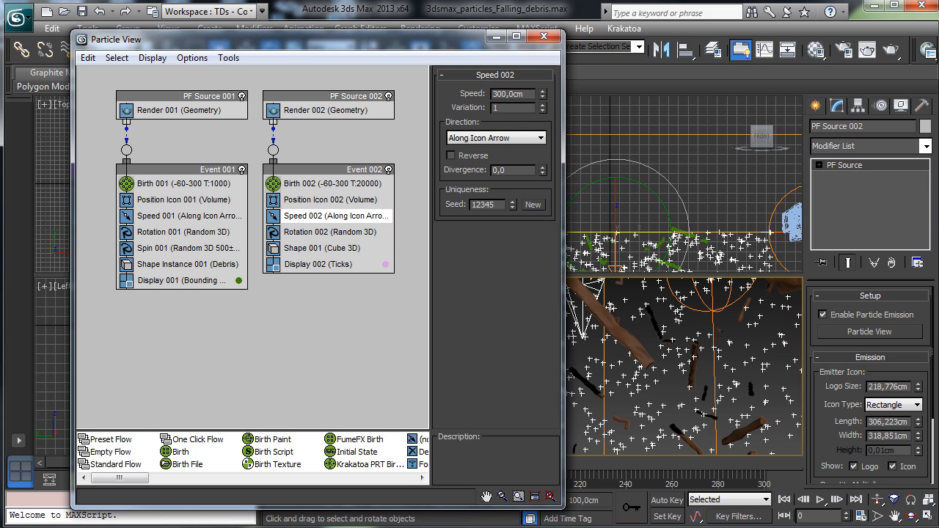
Set the second flow's speed divergence to 1.5, disable its Rotation operator and minimize Particle View
double_click(500, 170)
text(1)
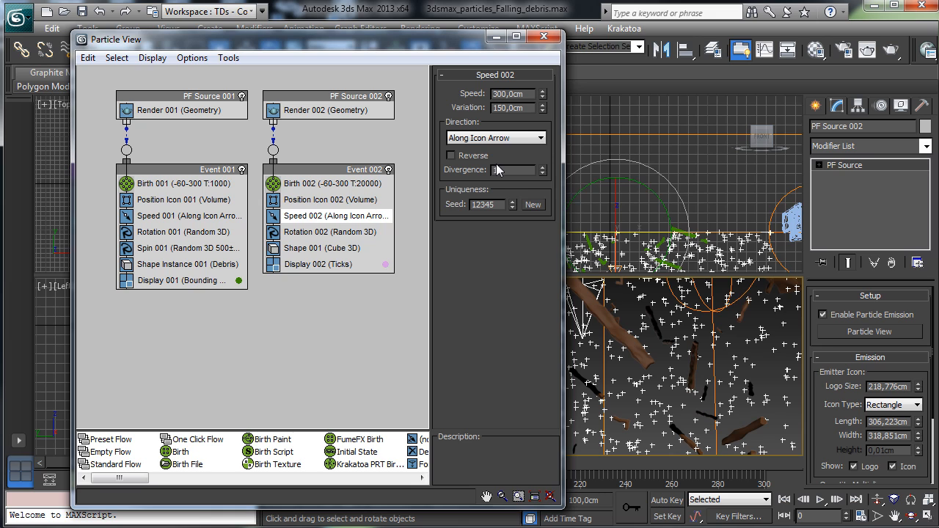
text(,5)
key(Return)
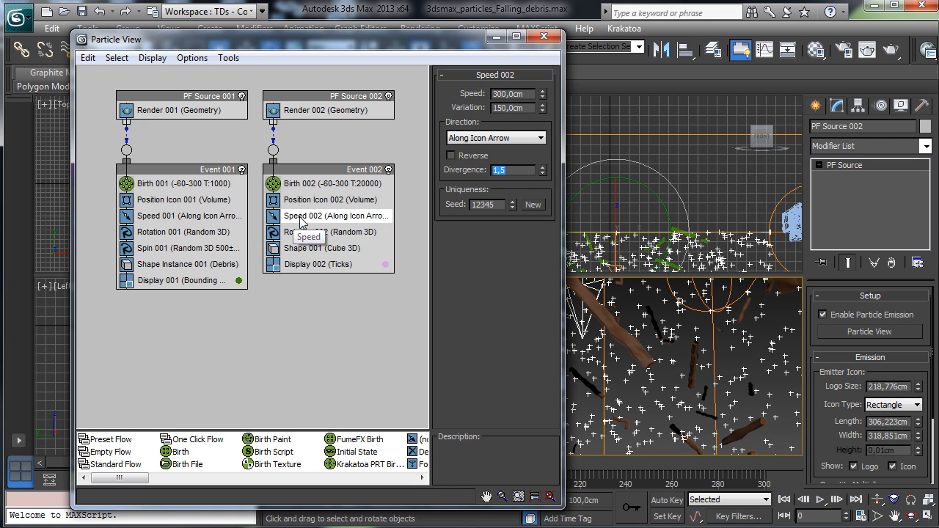
click(274, 232)
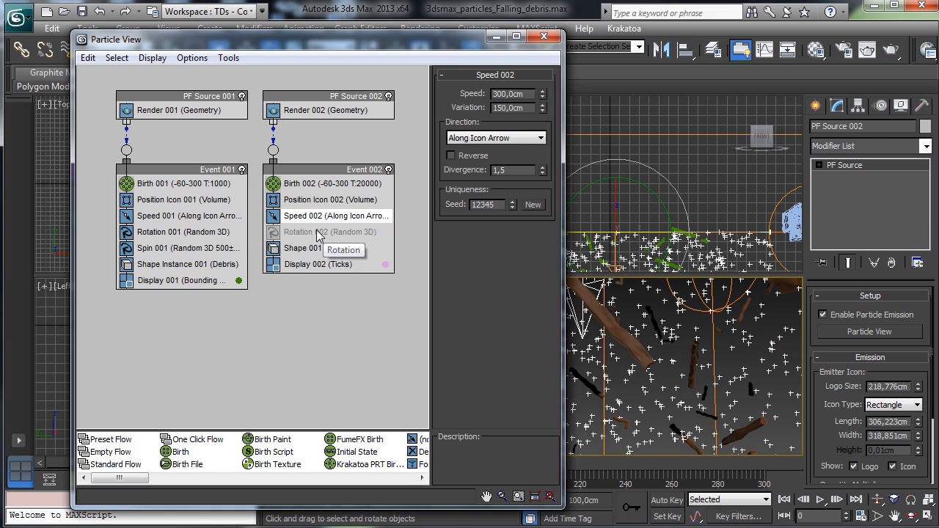
click(496, 36)
Create a FumeFX Particle Src helper beside the emitter in the Top view, with an icon size of about 83 cm
click(815, 104)
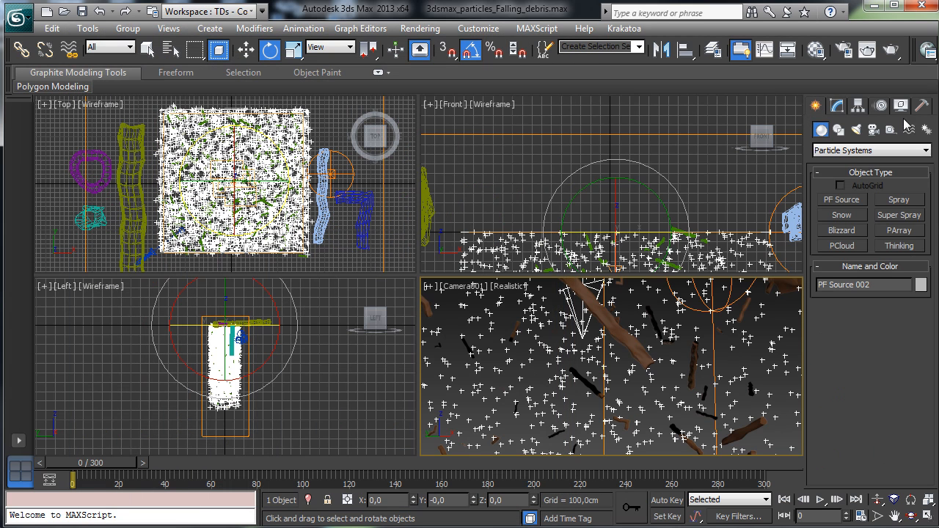
click(891, 130)
click(854, 216)
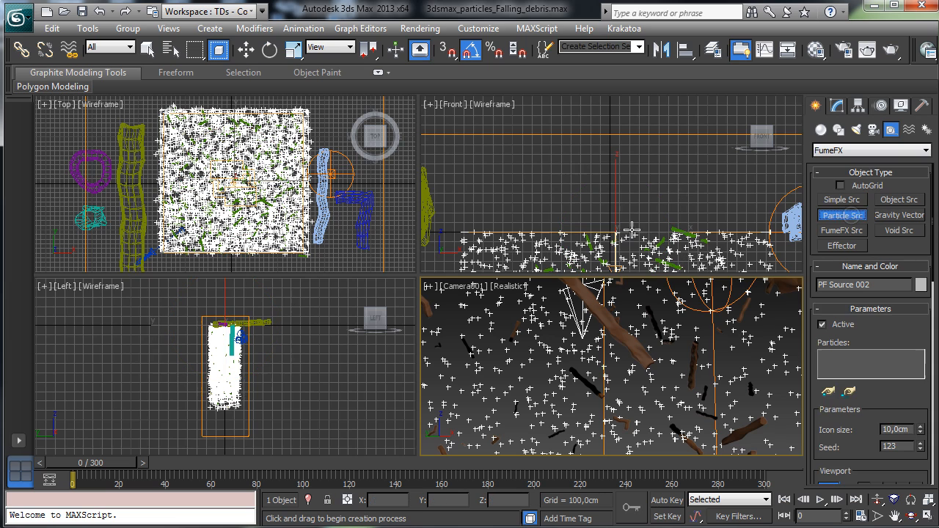
drag(330, 256, 348, 257)
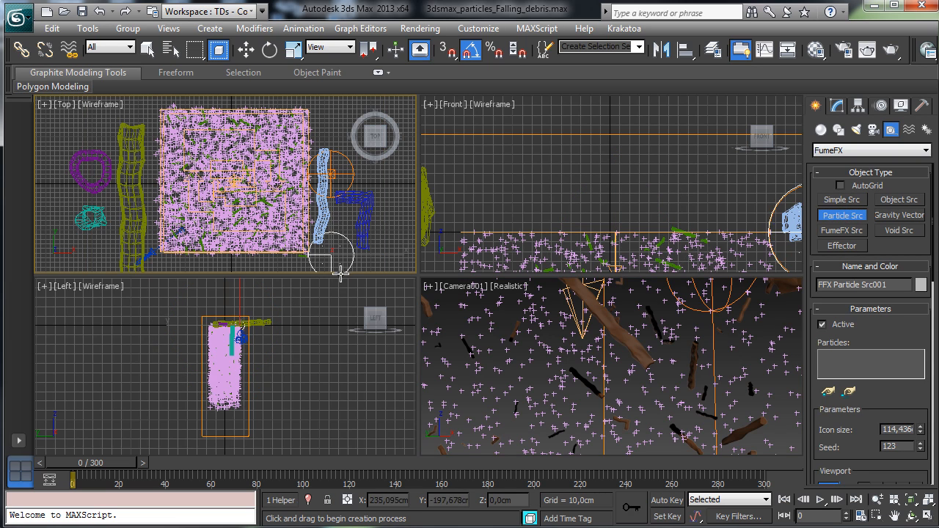
Assign PF Source 002 as the particle system of the new FumeFX particle source
click(836, 107)
click(827, 378)
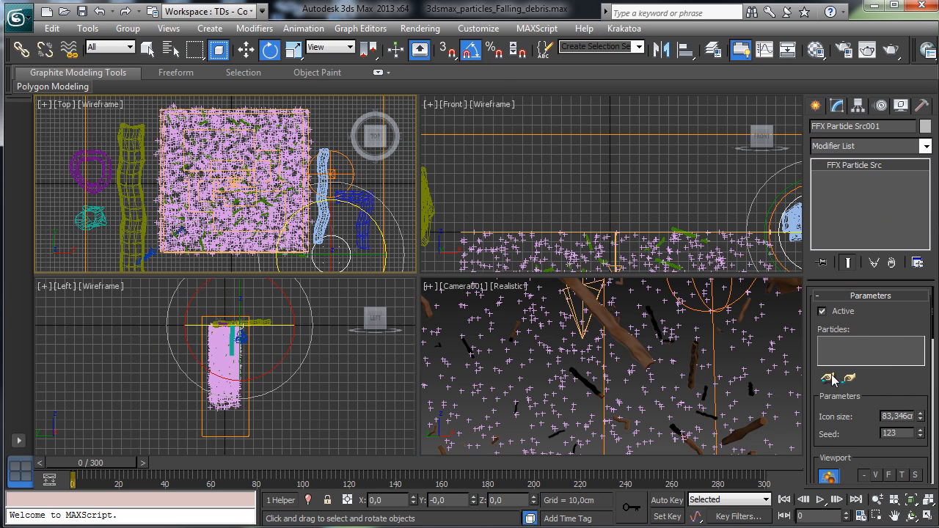
click(697, 332)
key(w)
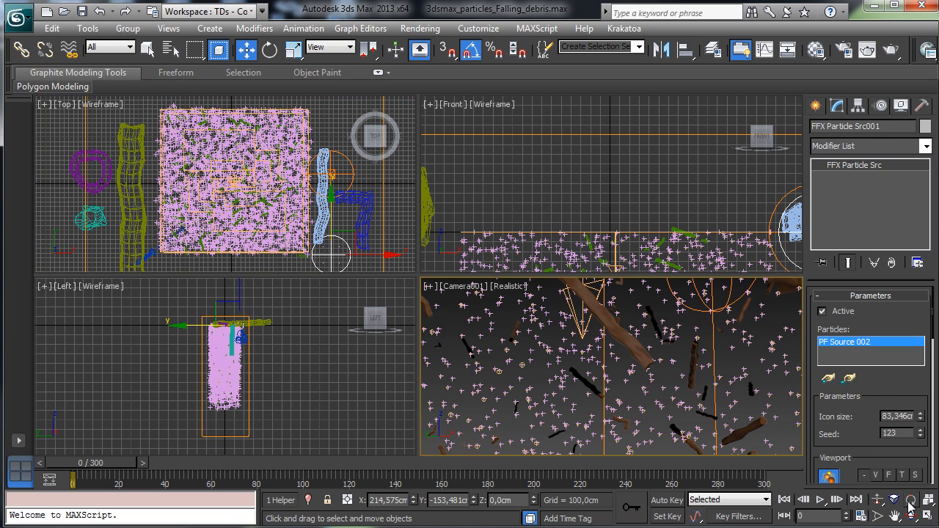
Maximize the camera view and increase the particle source's radius to about 3.6 cm
click(925, 516)
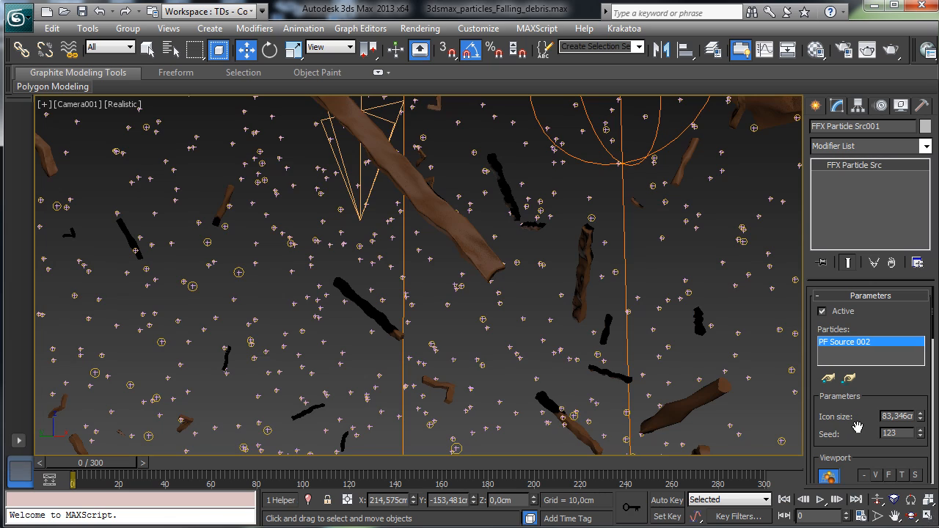
scroll(856, 415, down, 5)
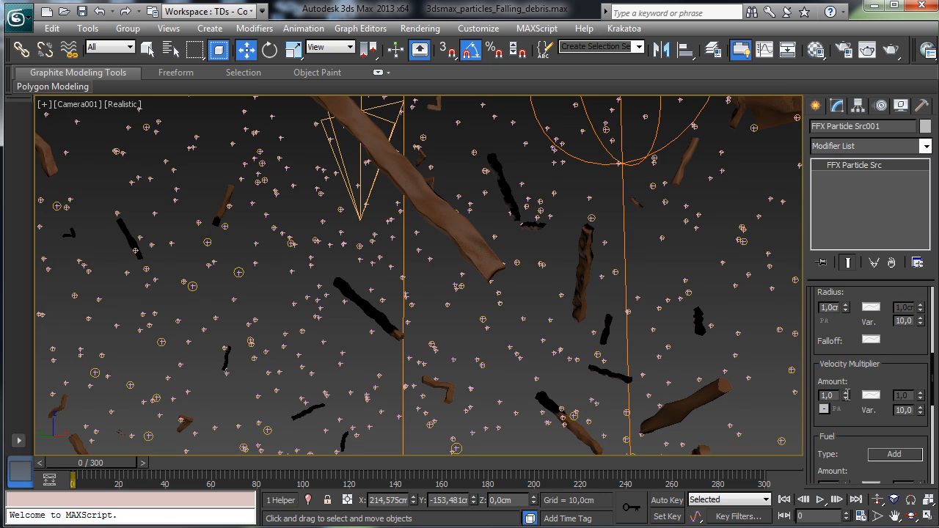
scroll(894, 368, down, 3)
scroll(856, 382, up, 5)
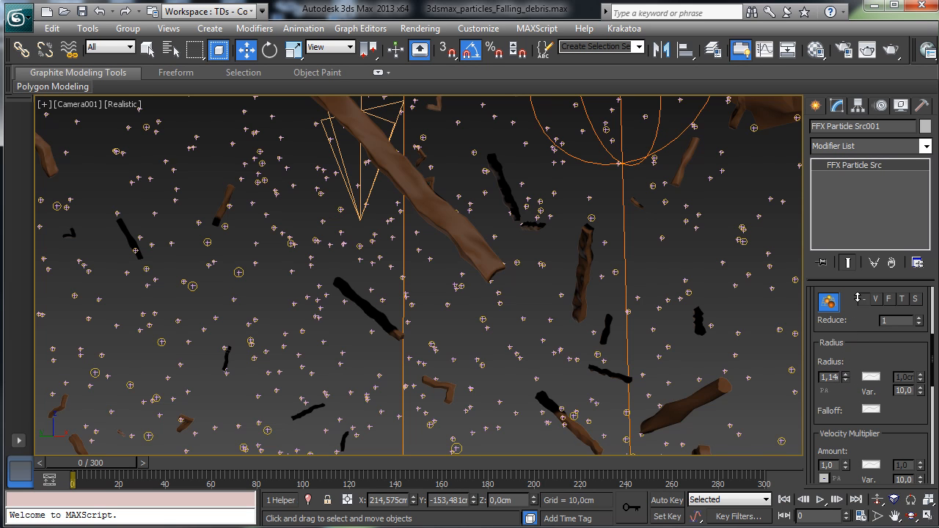
drag(857, 298, 882, 198)
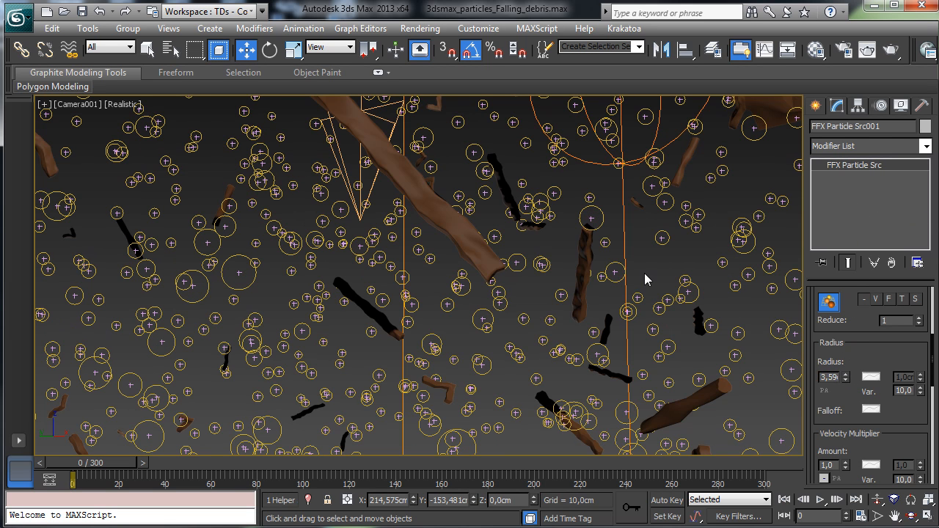
Select the FumeFX001 container and add FFX Particle Src001 to its objects and sources list
click(580, 196)
key(h)
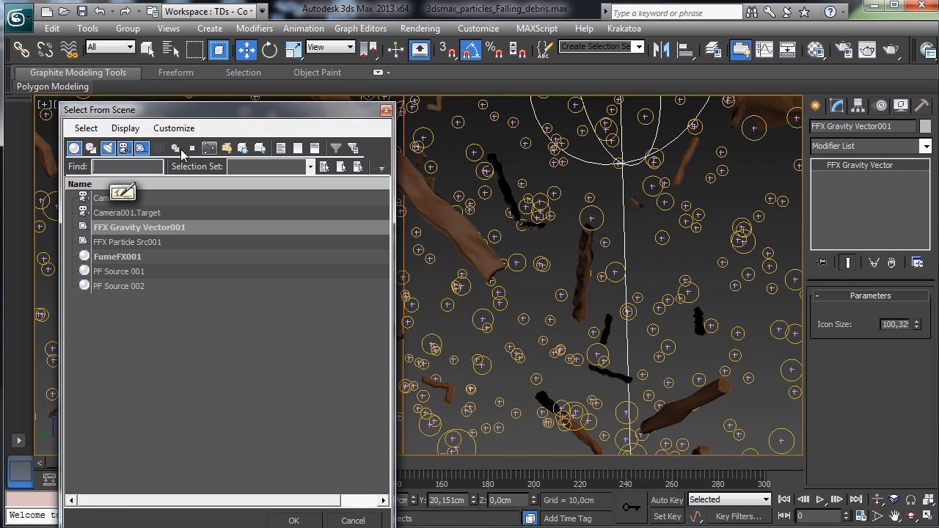
double_click(114, 256)
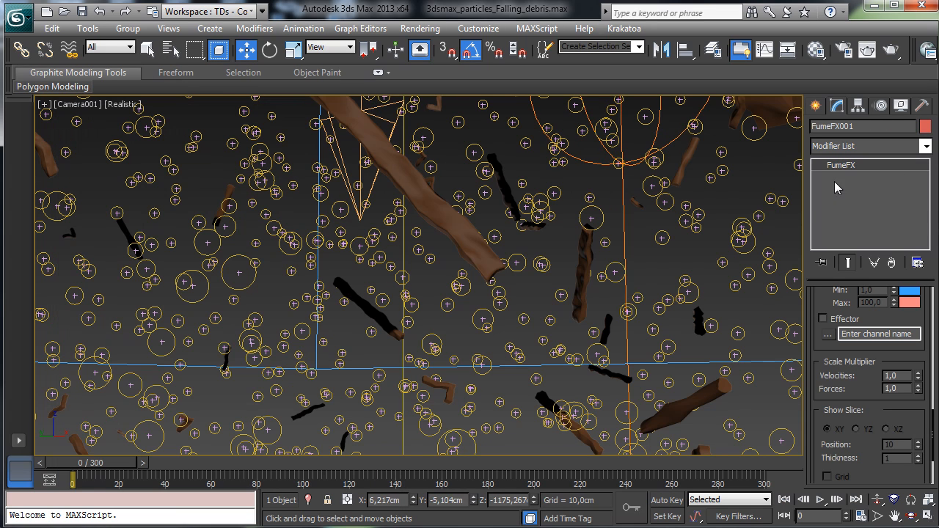
scroll(878, 330, up, 3)
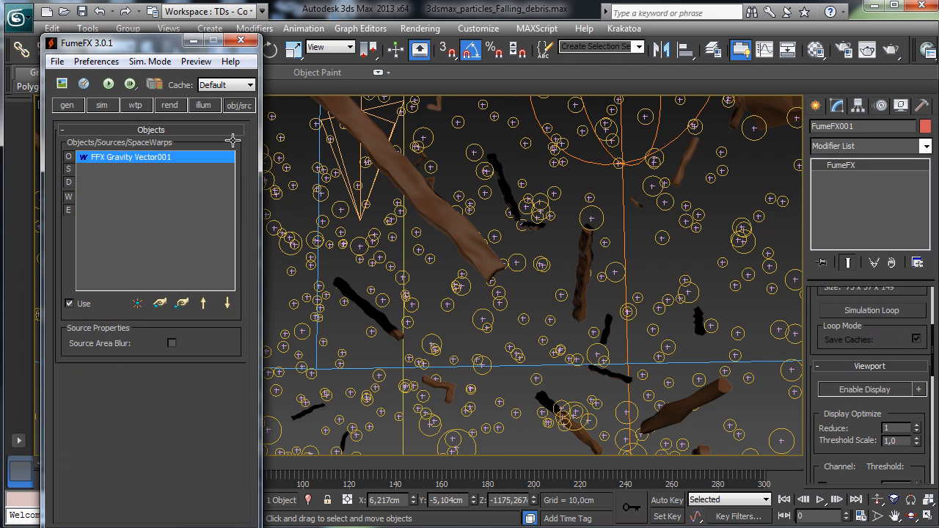
click(160, 303)
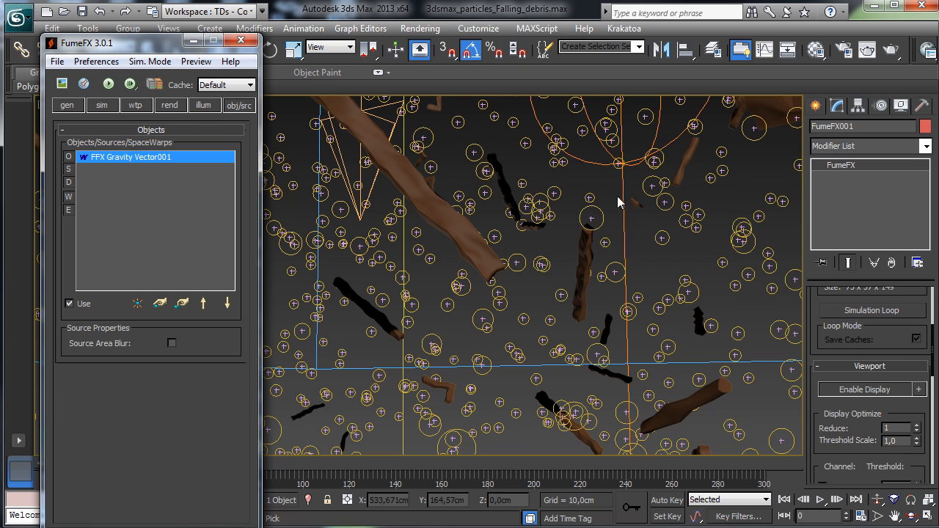
key(h)
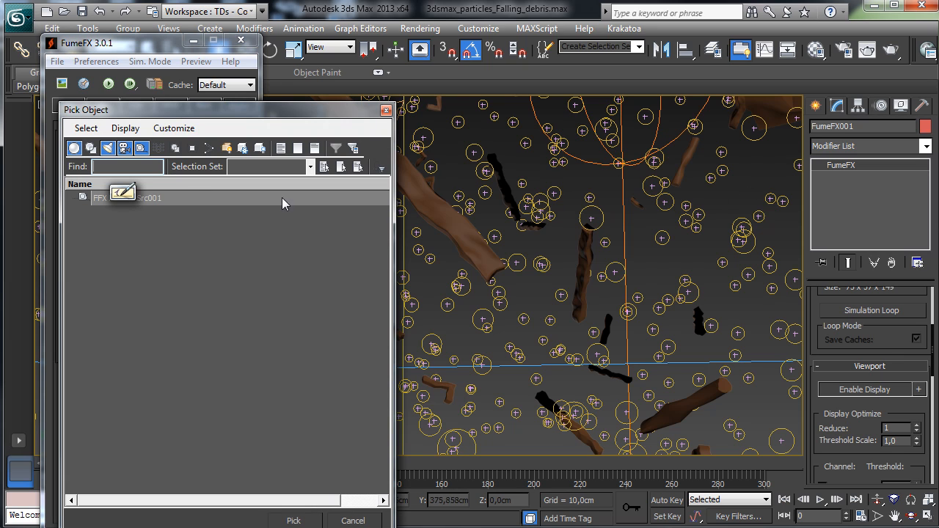
click(163, 199)
click(294, 520)
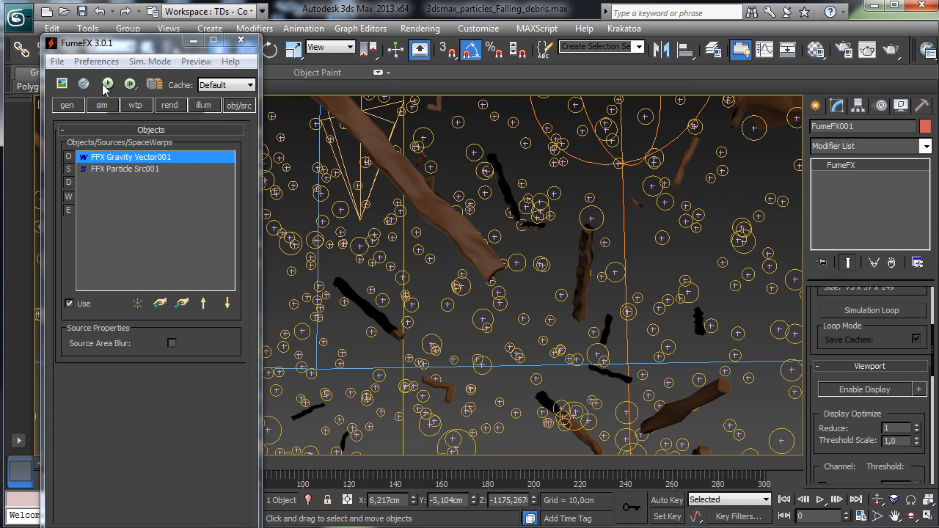
Open the FumeFX output preview beside the settings window and test-run the default simulation for a few frames
click(61, 84)
drag(166, 152, 776, 56)
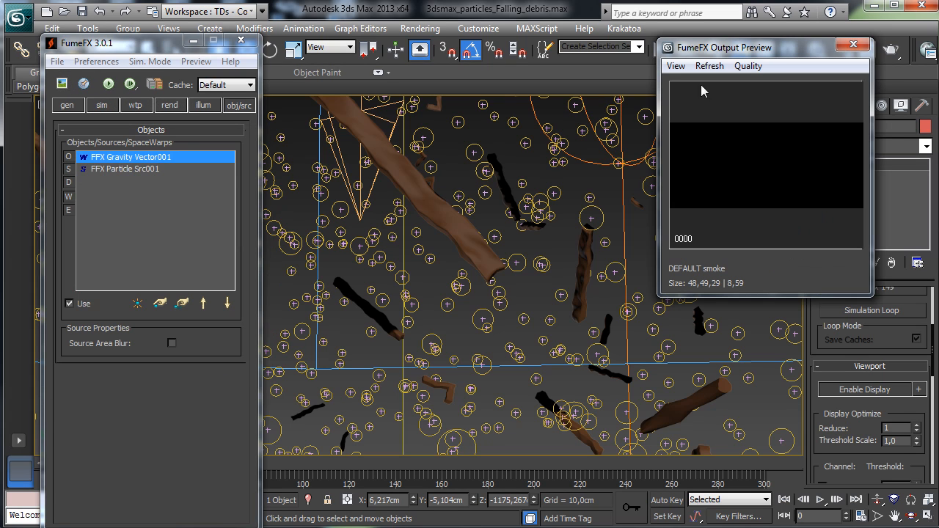
click(108, 83)
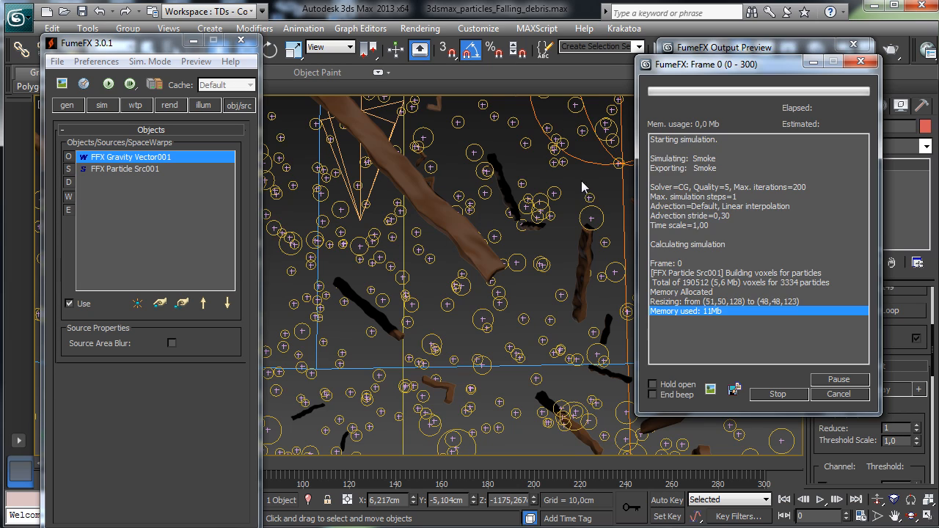
drag(767, 46, 375, 68)
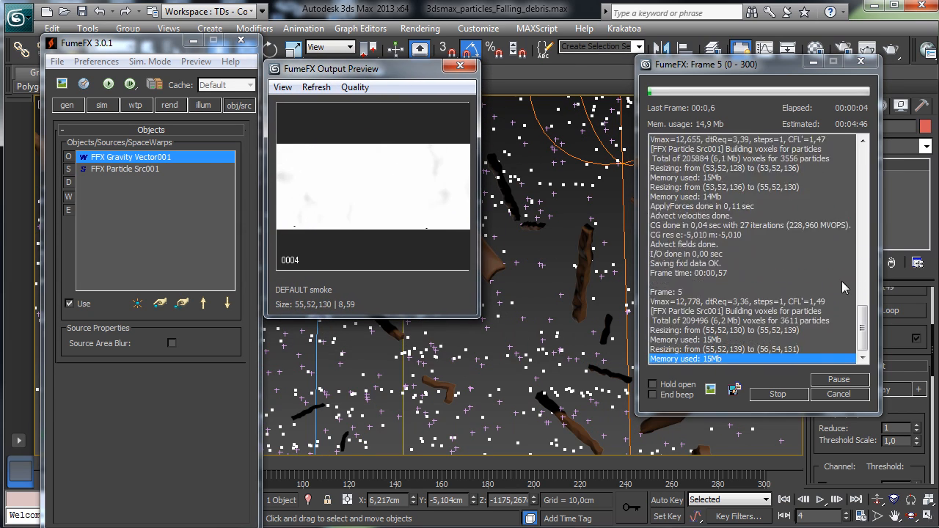
click(838, 394)
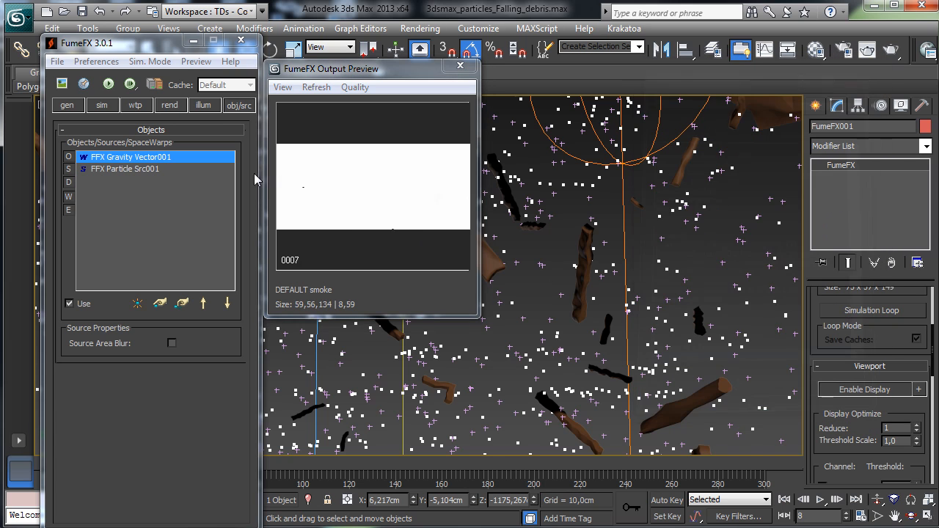
Set the smoke amount of FFX Particle Src001 to 0.5 and test-run the simulation for a few frames
click(232, 107)
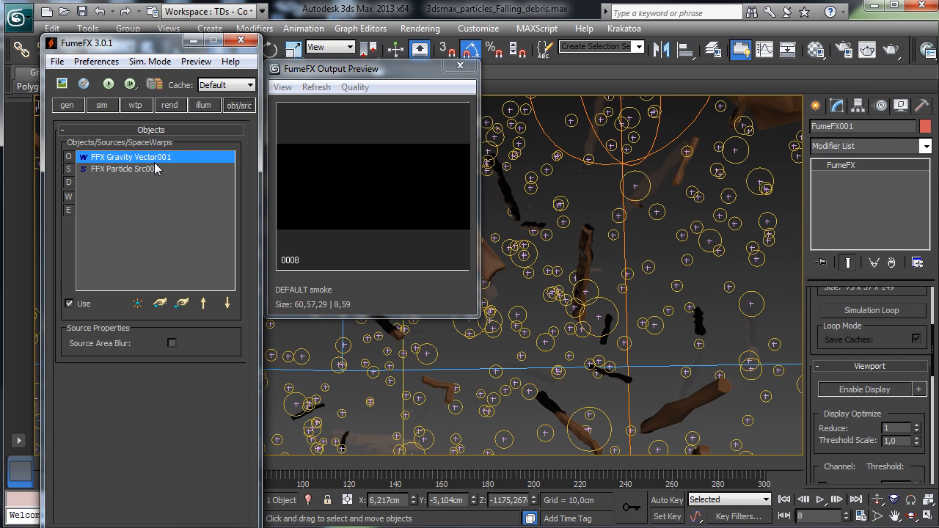
click(147, 169)
drag(174, 398, 171, 161)
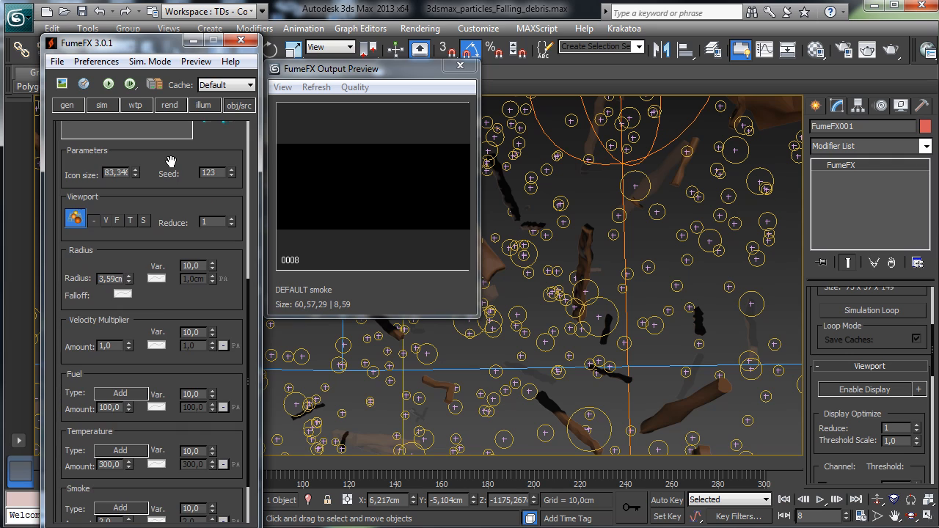
drag(152, 306, 169, 238)
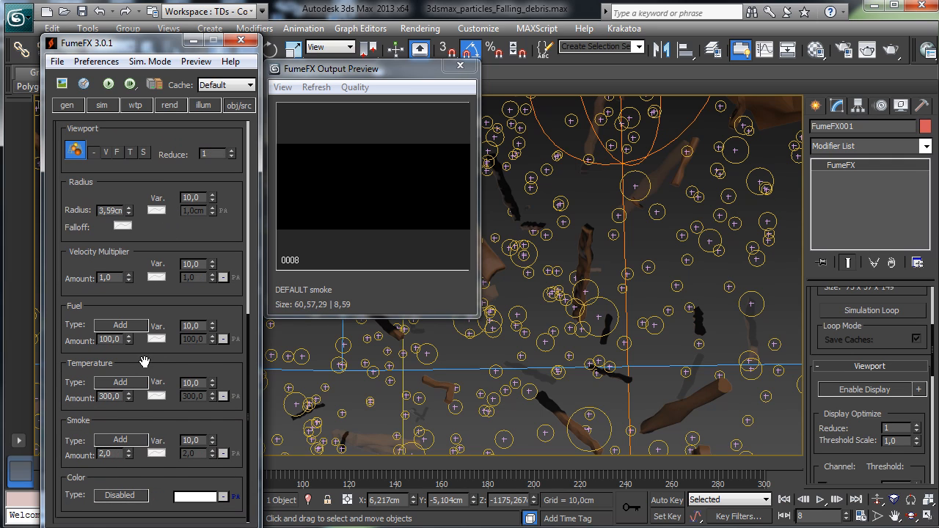
double_click(116, 454)
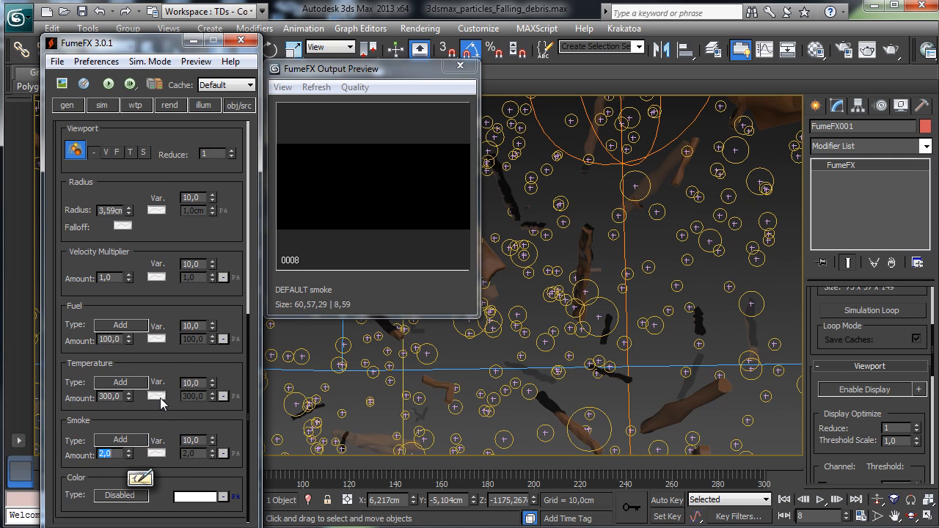
text(0,5)
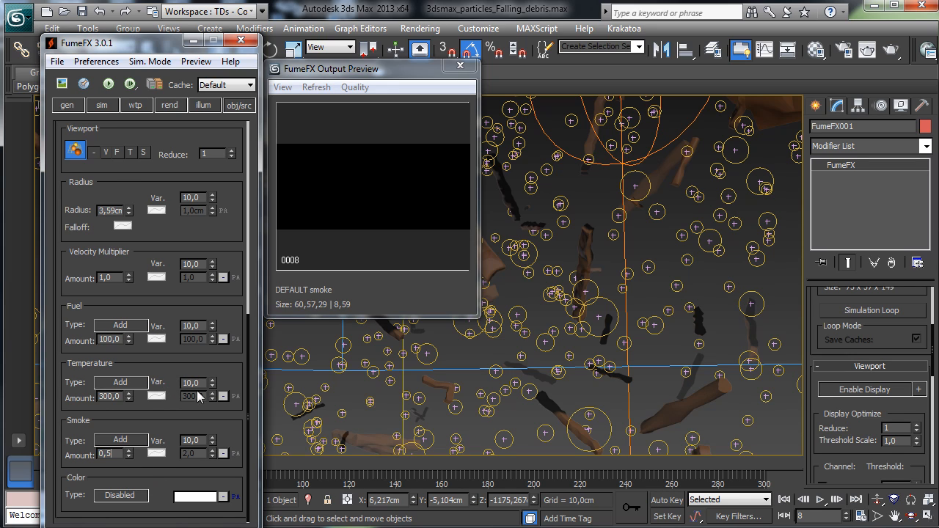
key(Return)
click(191, 242)
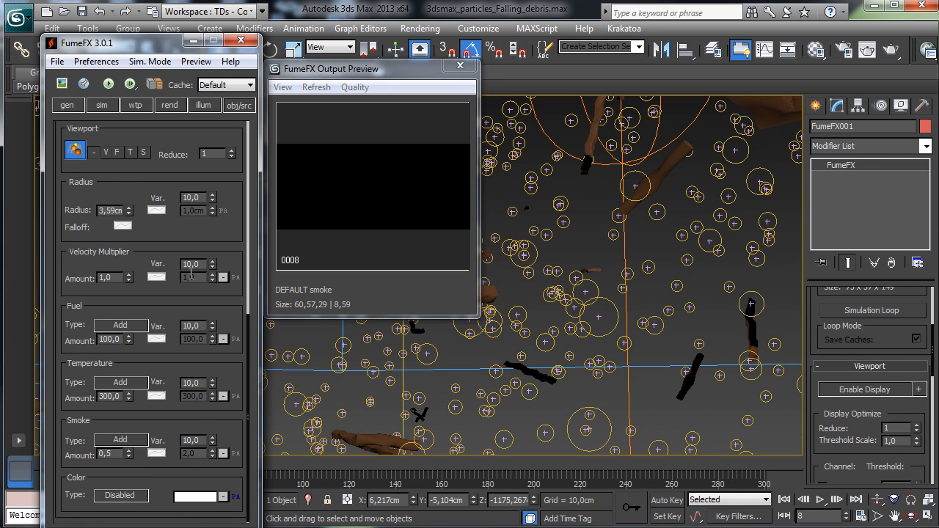
click(131, 85)
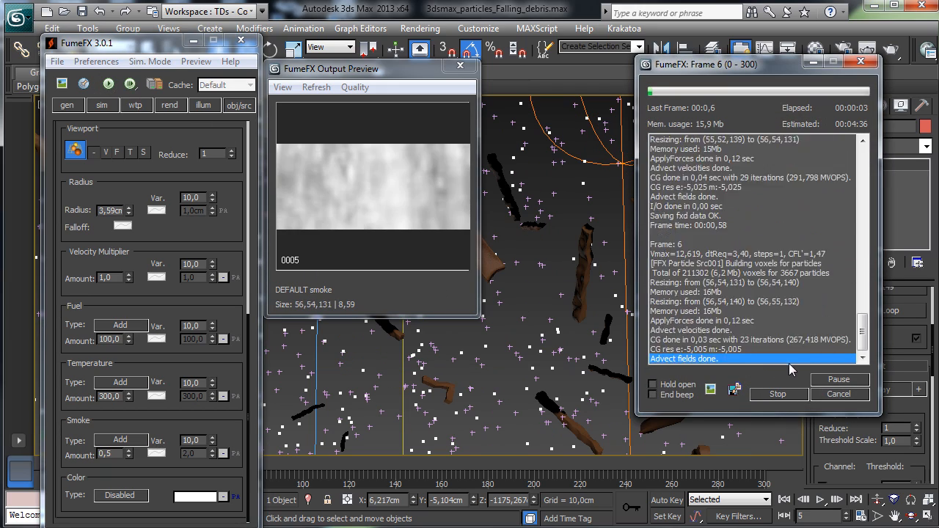
click(840, 395)
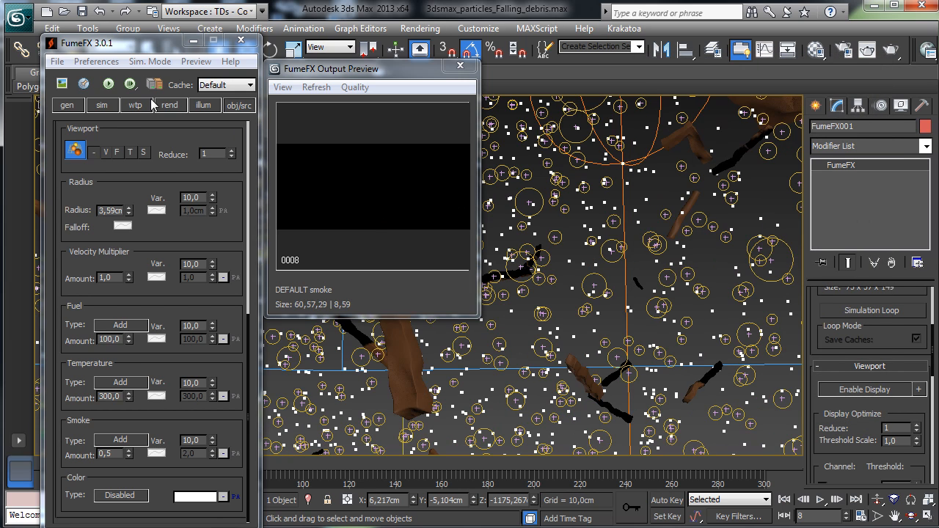
Go to frame 7 and lower the smoke opacity in the FumeFX rendering parameters
click(169, 105)
click(804, 499)
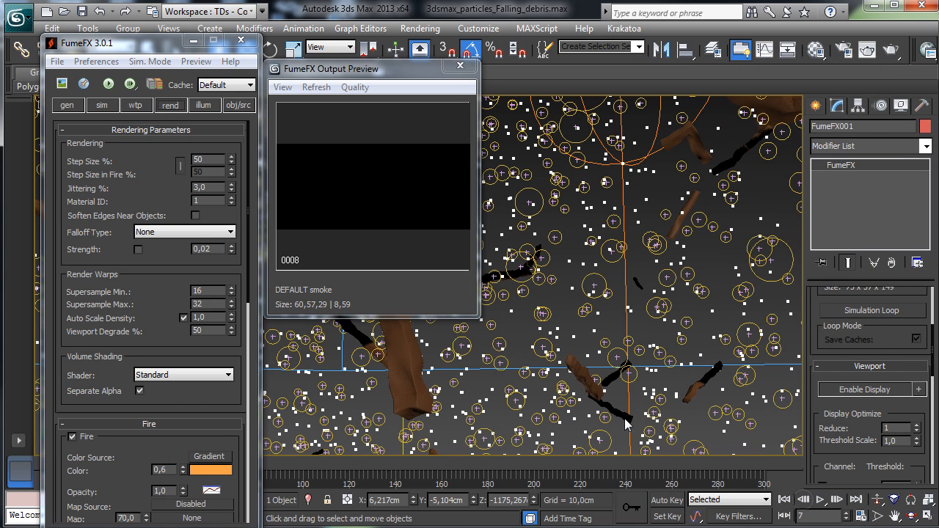
drag(164, 311, 177, 125)
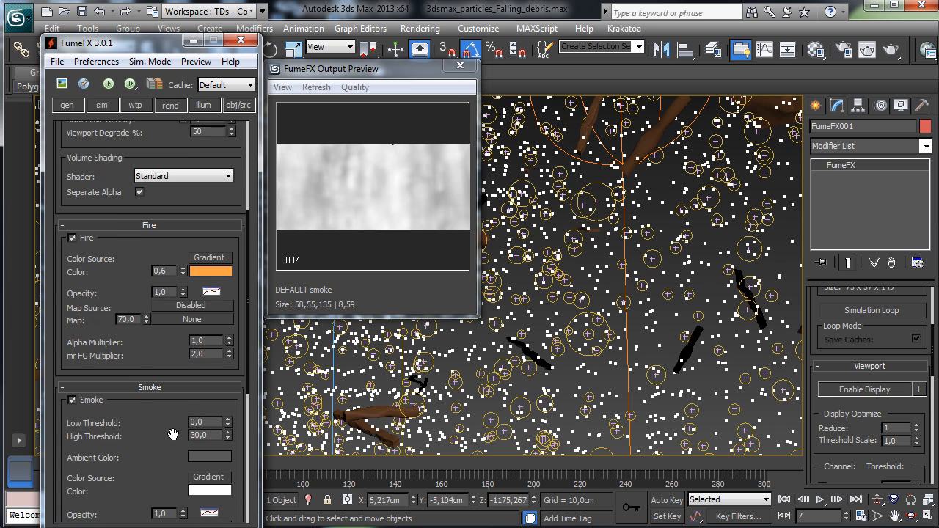
scroll(167, 388, down, 5)
drag(184, 444, 181, 464)
Set the simulation's X turbulence to 50 cm and gravity to 0.5, and test-run the simulation to about frame 10
click(102, 105)
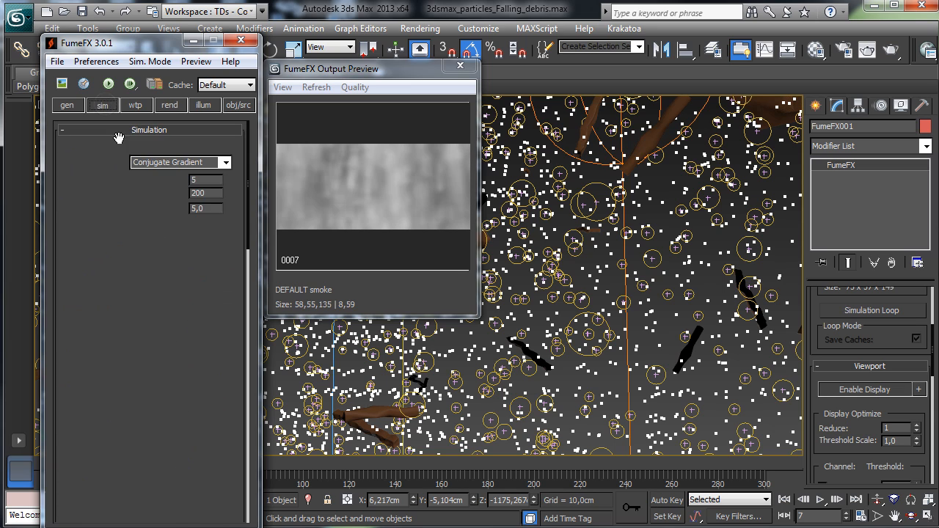
scroll(157, 317, down, 6)
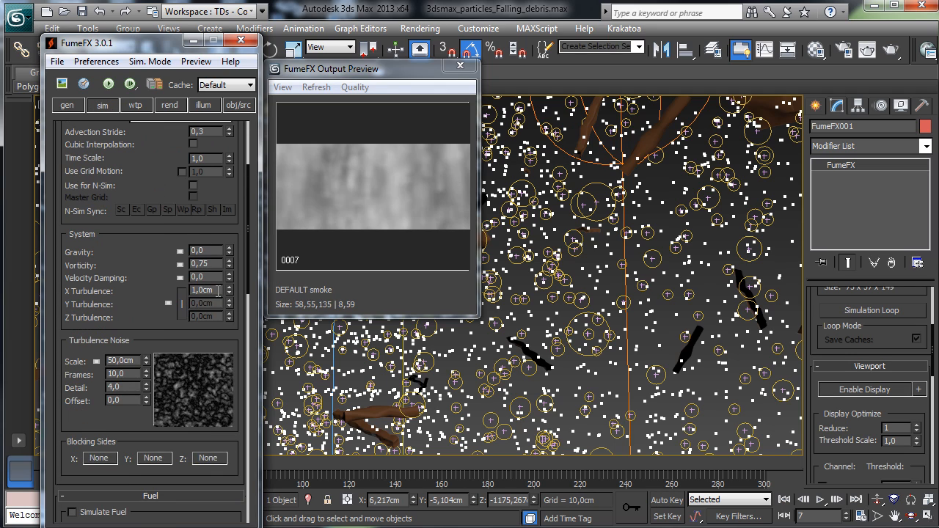
double_click(218, 289)
text(50)
key(Return)
click(212, 250)
click(108, 84)
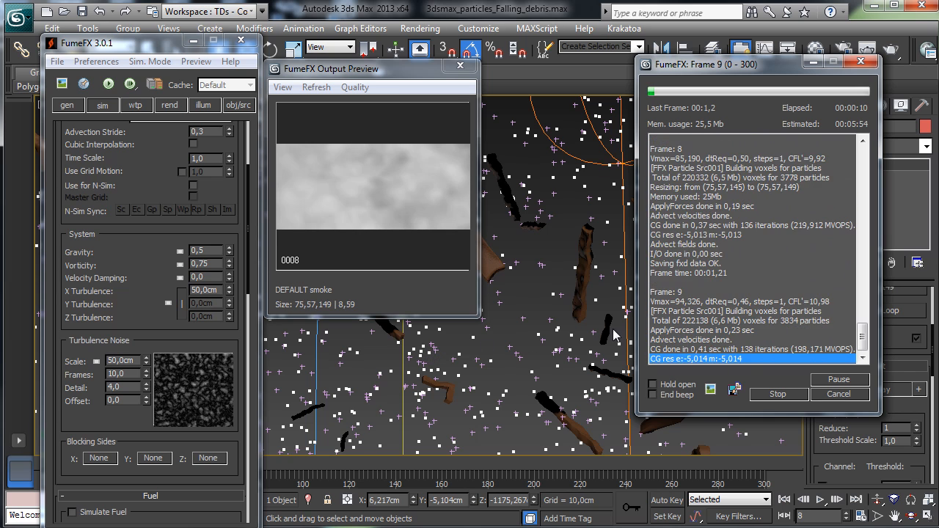
key(Escape)
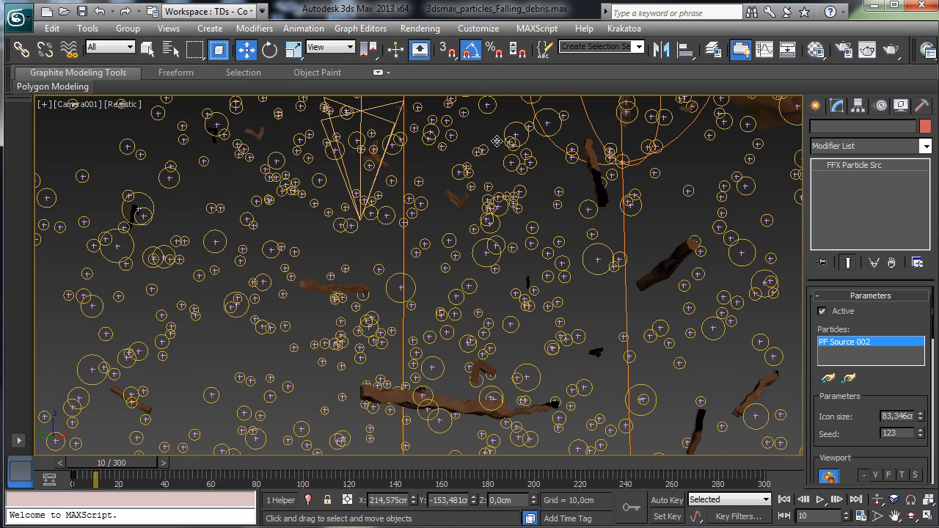
drag(866, 414, 838, 199)
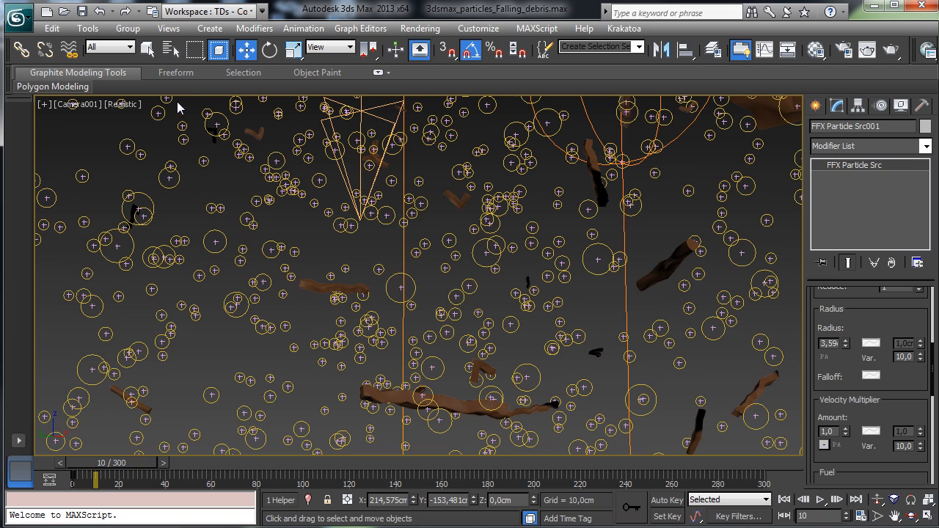
click(170, 48)
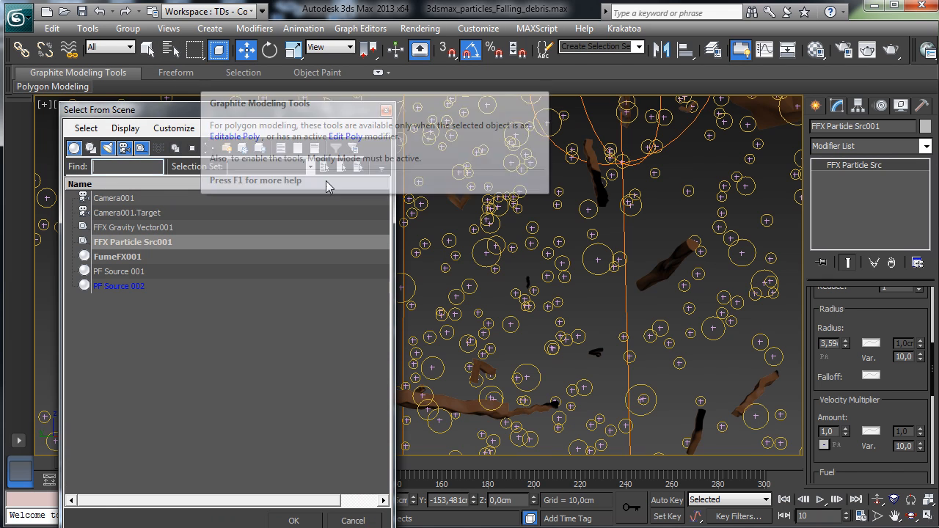
double_click(118, 256)
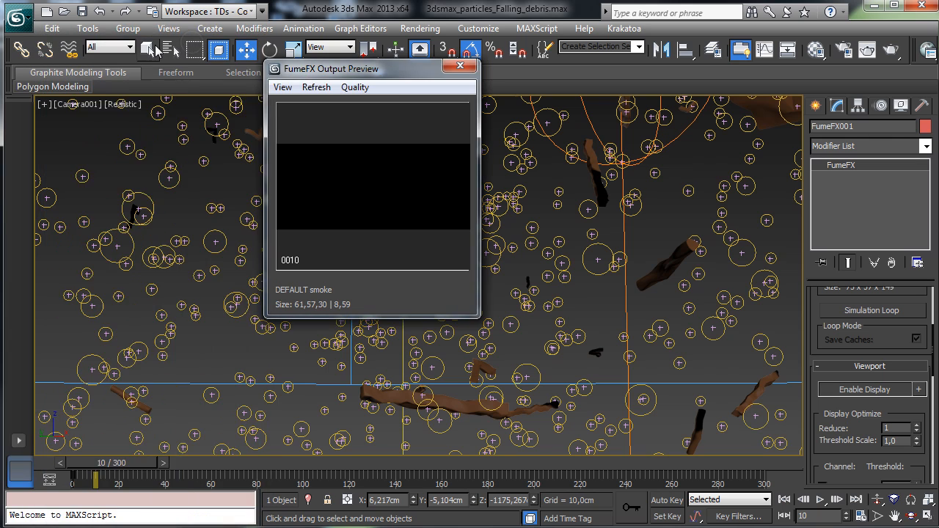
Set the birth amount of PF Source 002 to 2000 in Particle View and minimize Particle View
click(154, 49)
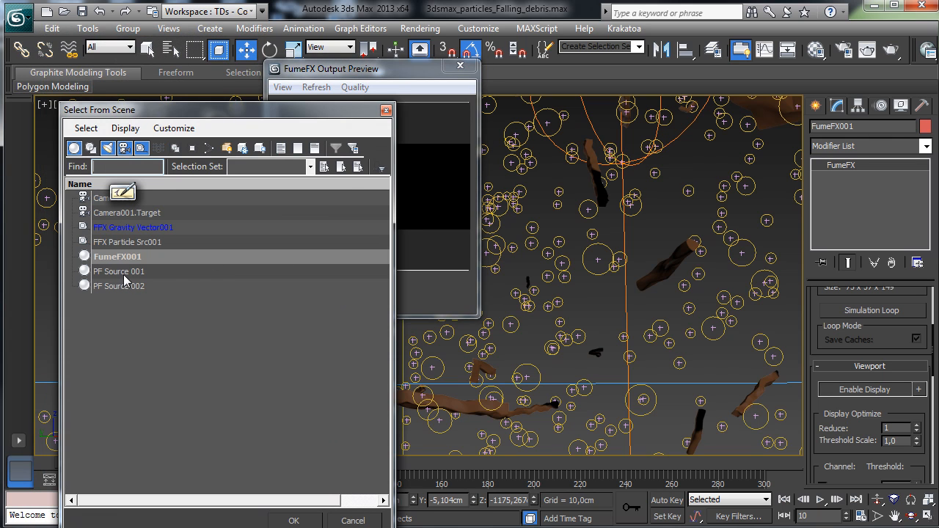
double_click(125, 287)
click(872, 335)
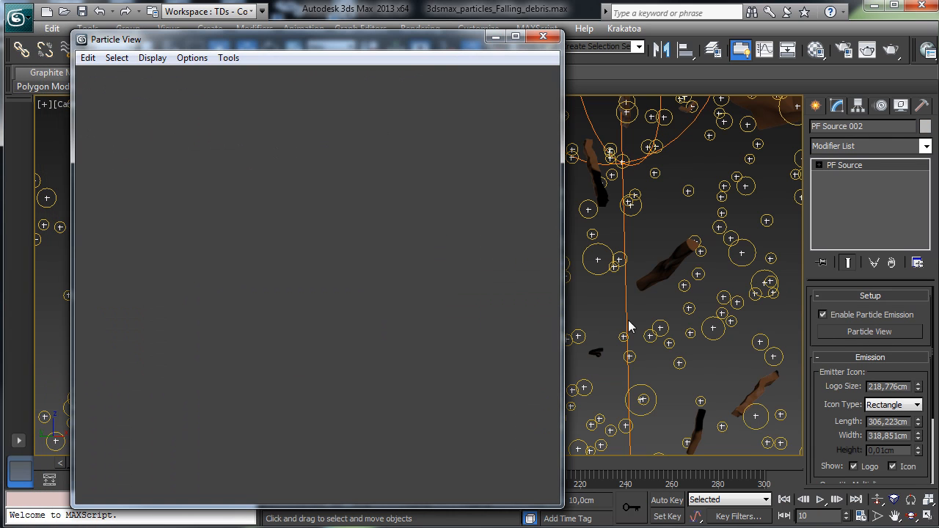
click(304, 185)
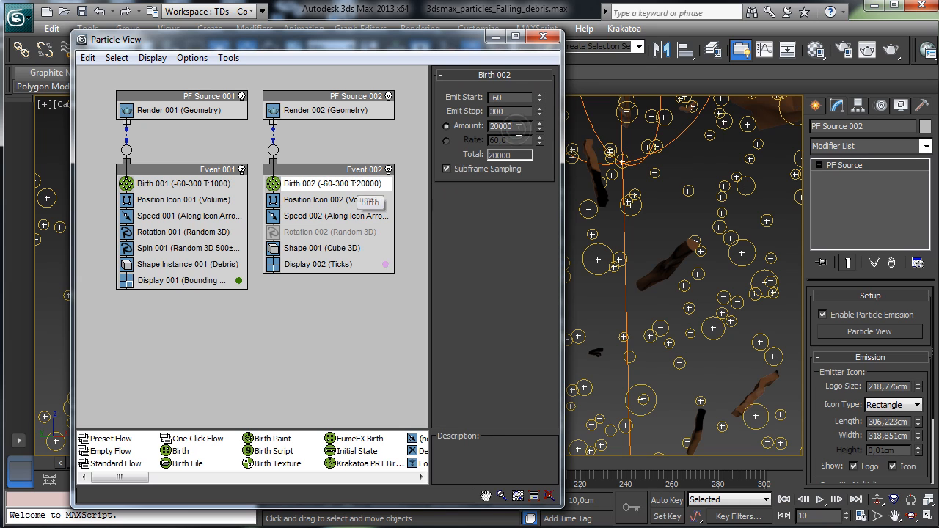
click(513, 127)
text(200)
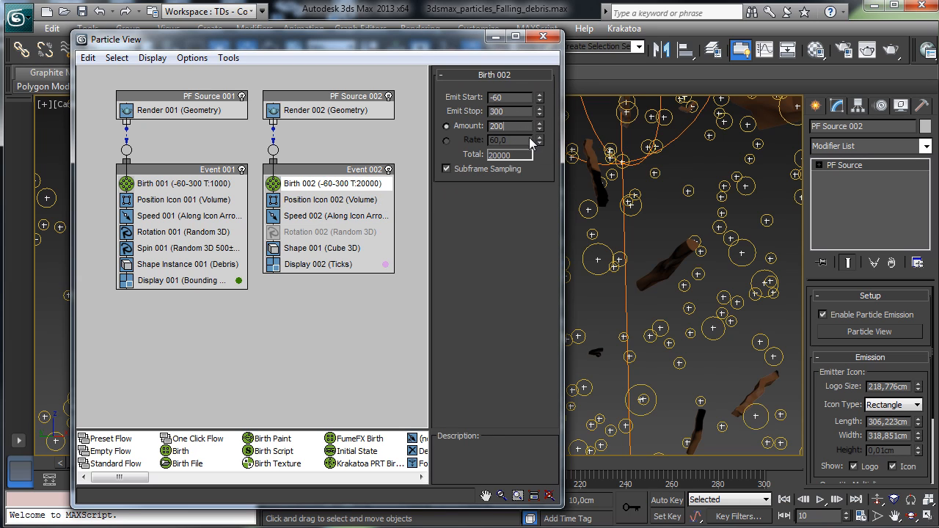
text(0)
key(Return)
click(495, 36)
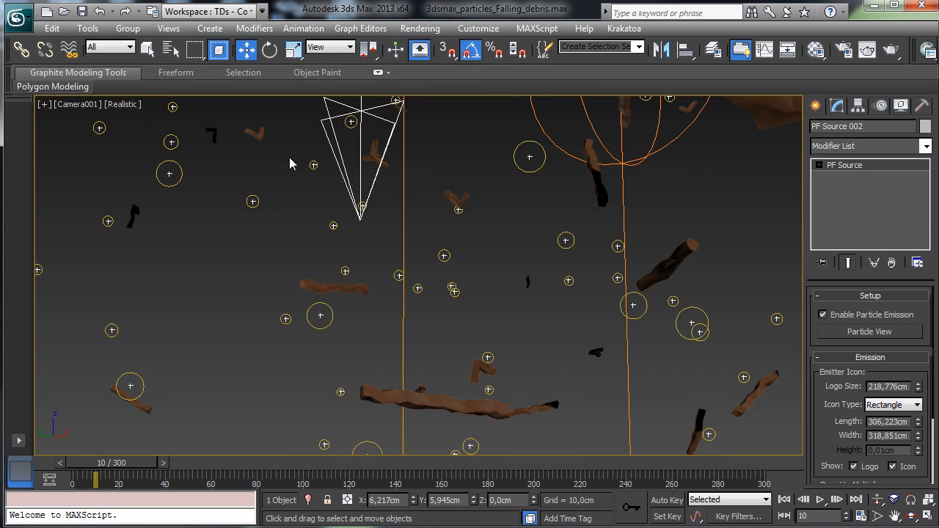
Reselect the FumeFX001 container and test-run its simulation with the reduced particle count for several frames
click(403, 231)
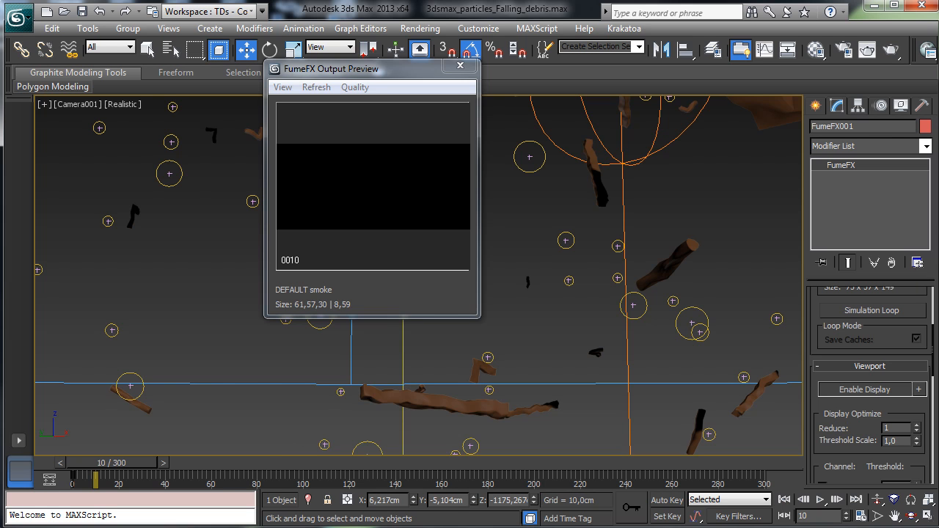
click(110, 85)
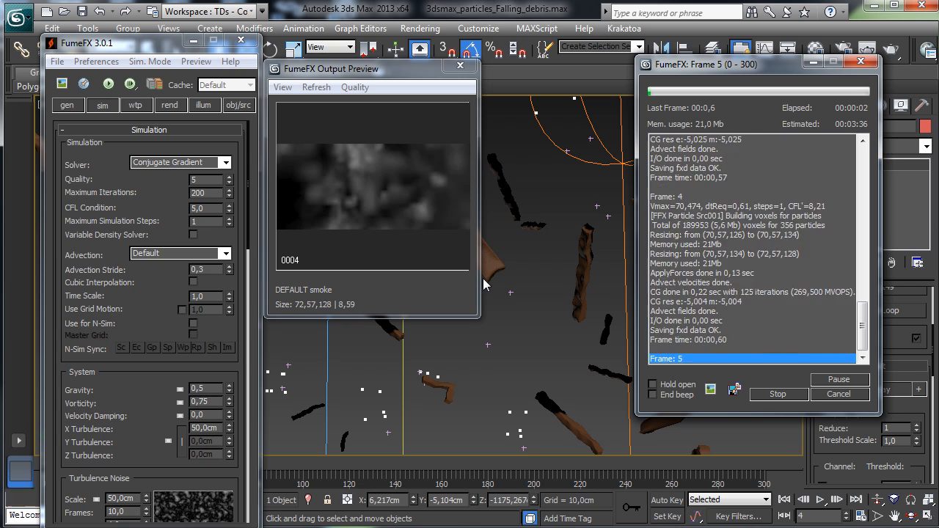
click(835, 395)
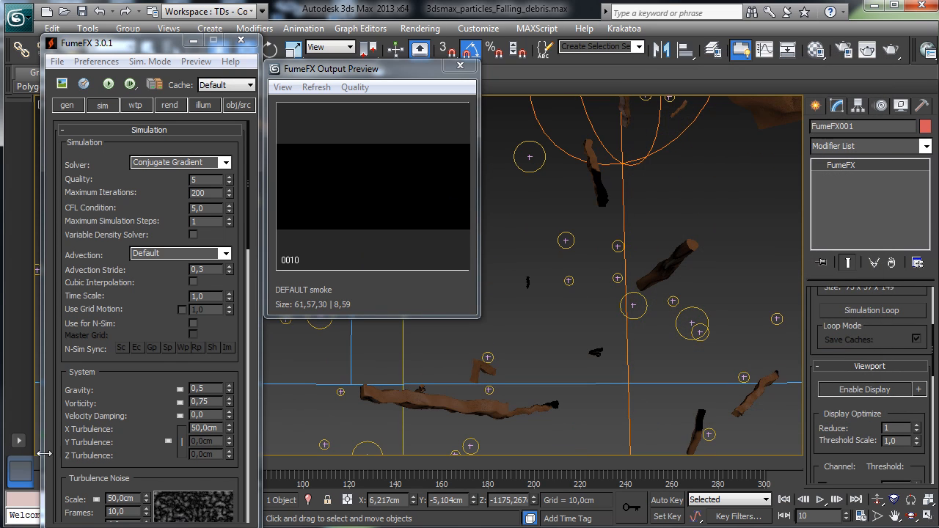
Return to frame 0, set the FumeFX grid spacing to 5 cm, and test-run the simulation for about three frames
click(785, 499)
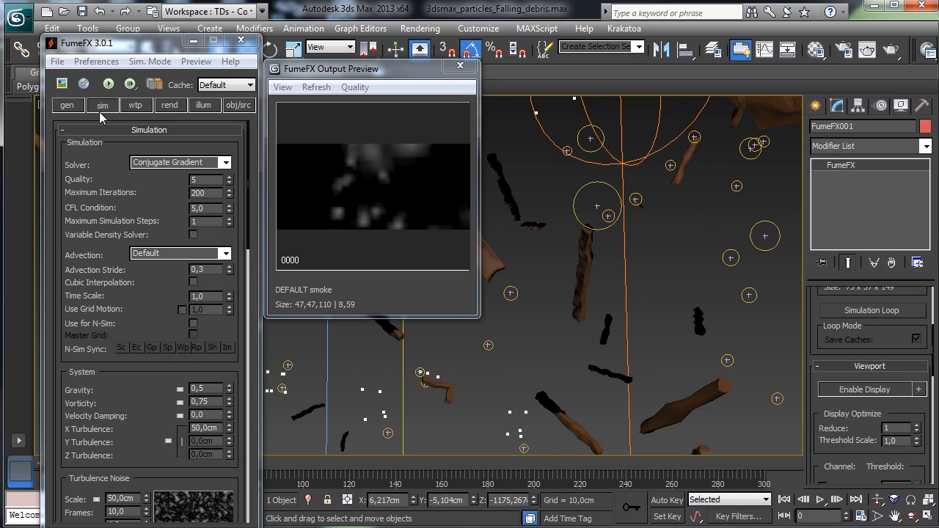
click(66, 107)
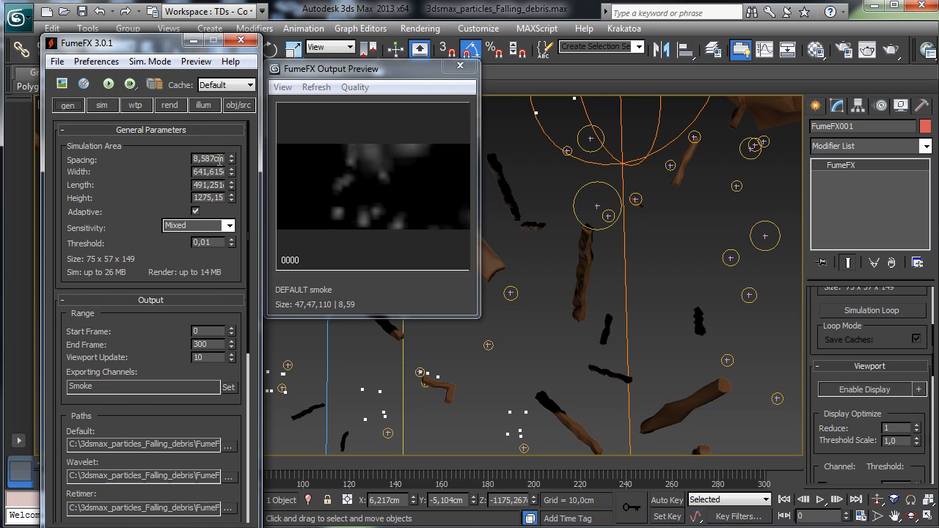
double_click(212, 158)
text(5)
key(Return)
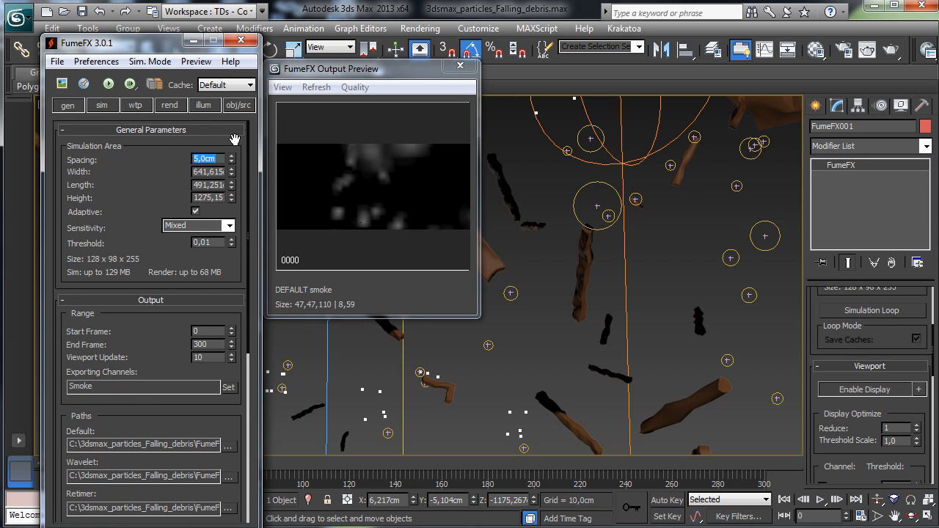
click(108, 84)
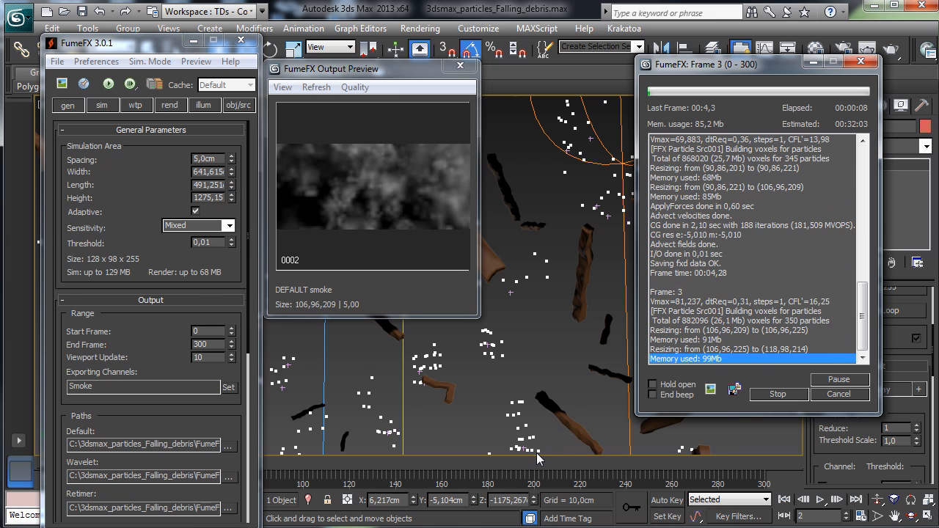
click(838, 394)
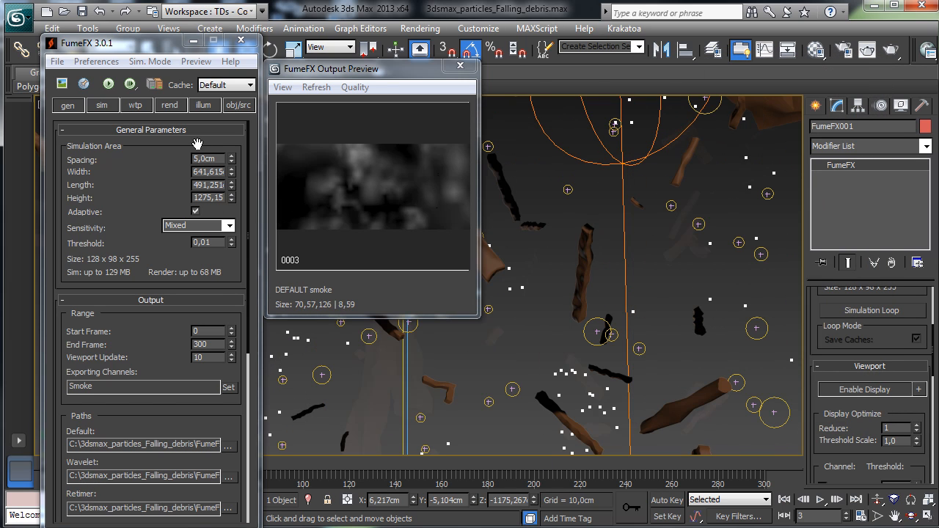
Set the simulation's X turbulence to 0 cm and test-run the simulation to about frame 7
click(115, 106)
scroll(170, 352, down, 3)
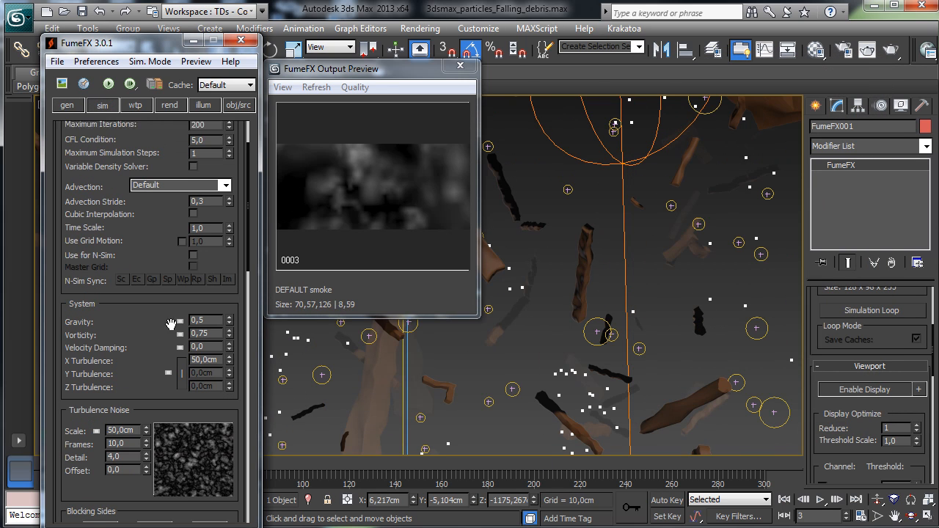
text(0)
key(Return)
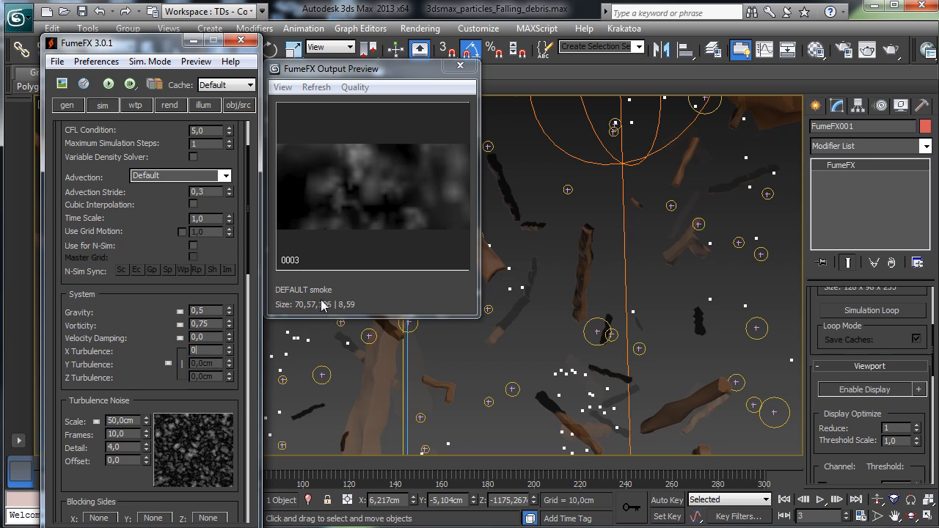
click(110, 85)
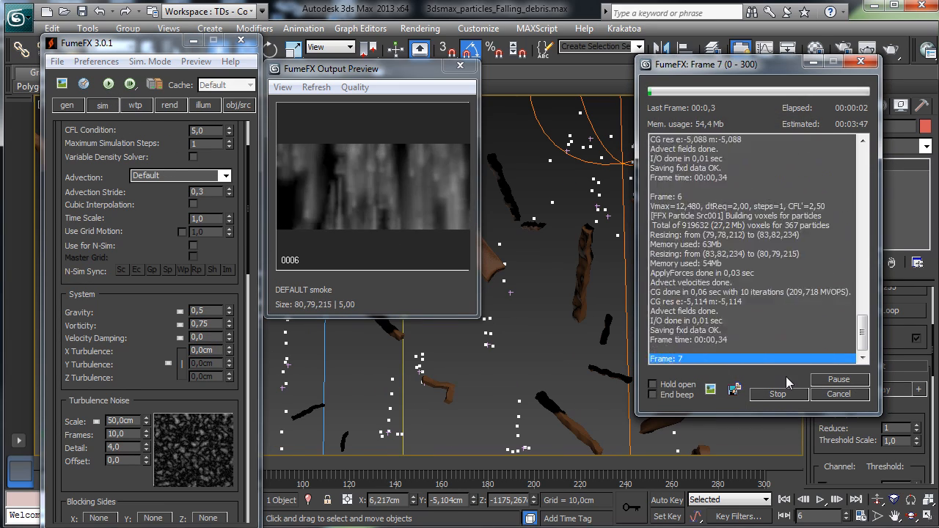
click(777, 394)
Set the simulation's X turbulence to 2 cm and start the simulation again
double_click(215, 351)
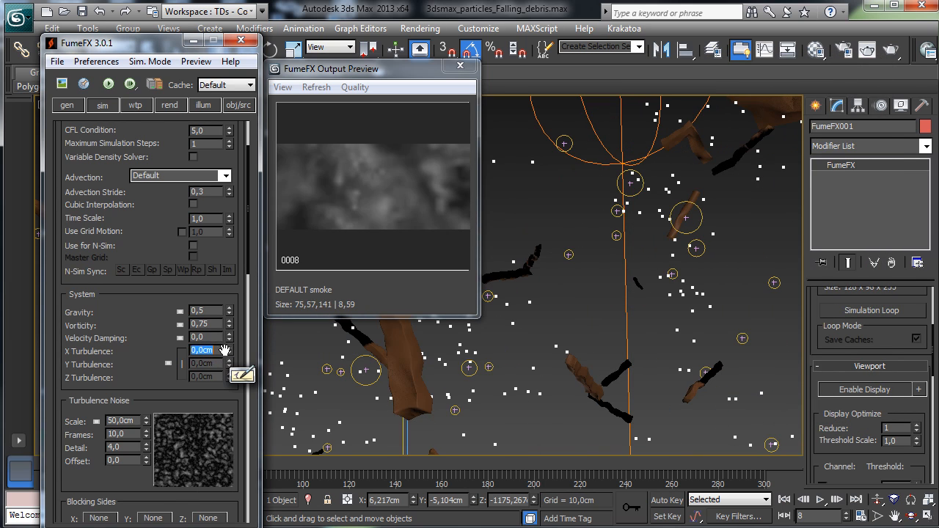
text(2)
key(Return)
click(110, 85)
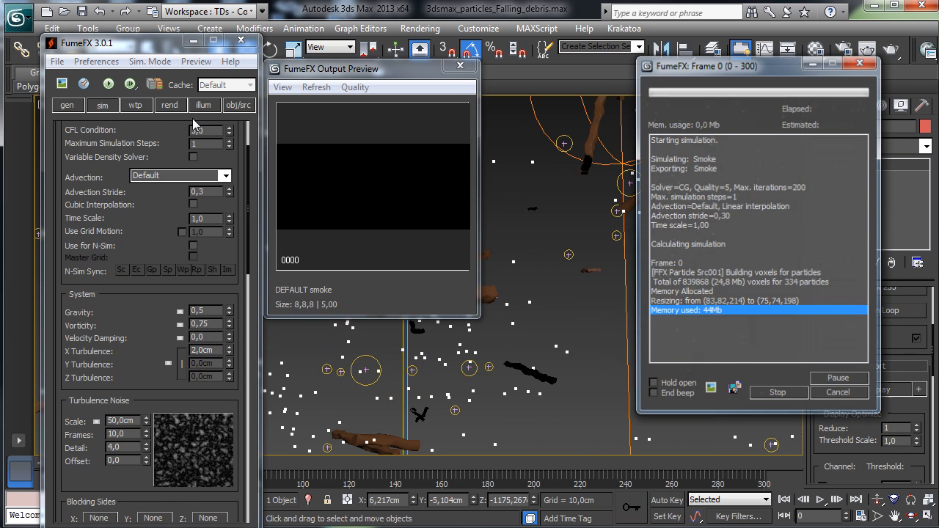